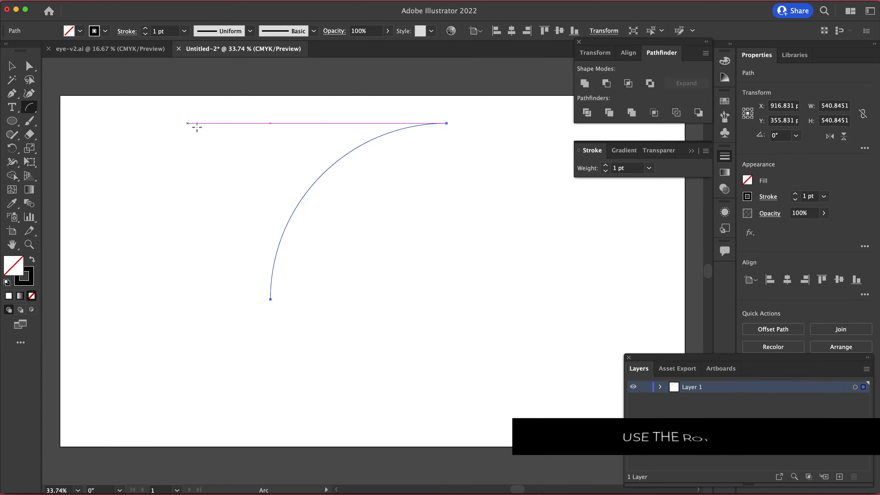
Step: Rotate the arc 45° into a level arch and paste an exact copy in front of it
{"action": "left_click", "coordinate": [12, 148]}
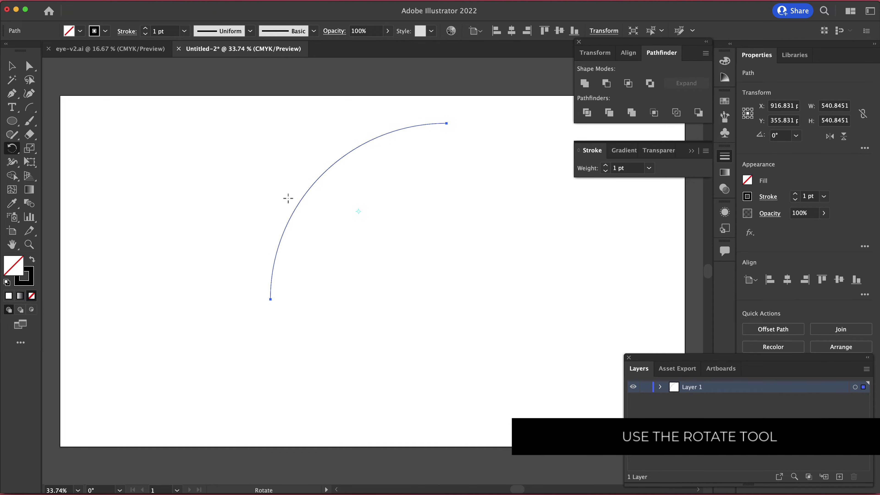
{"action": "left_click_drag", "start_coordinate": [295, 207], "coordinate": [322, 145]}
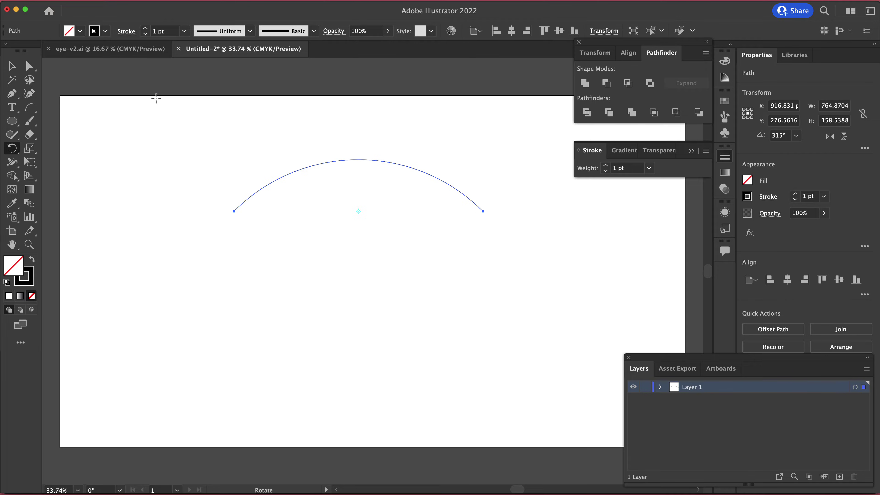
{"action": "key", "text": "super"}
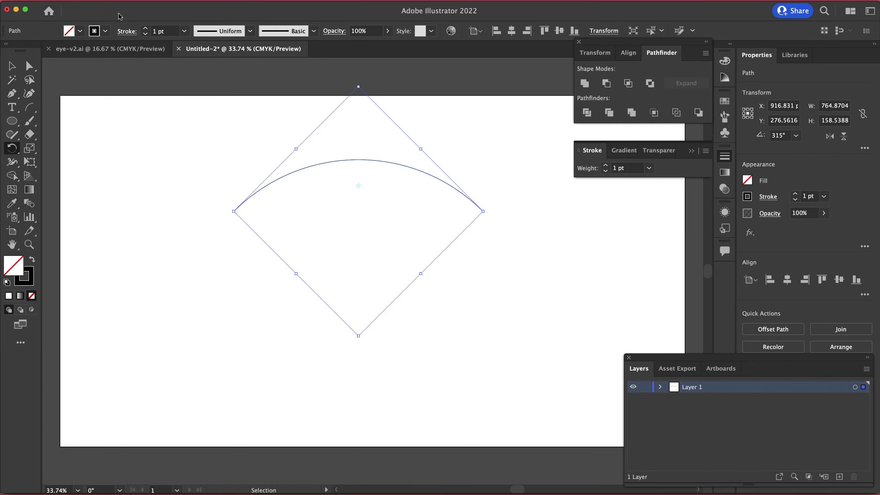
{"action": "left_click", "coordinate": [84, 1]}
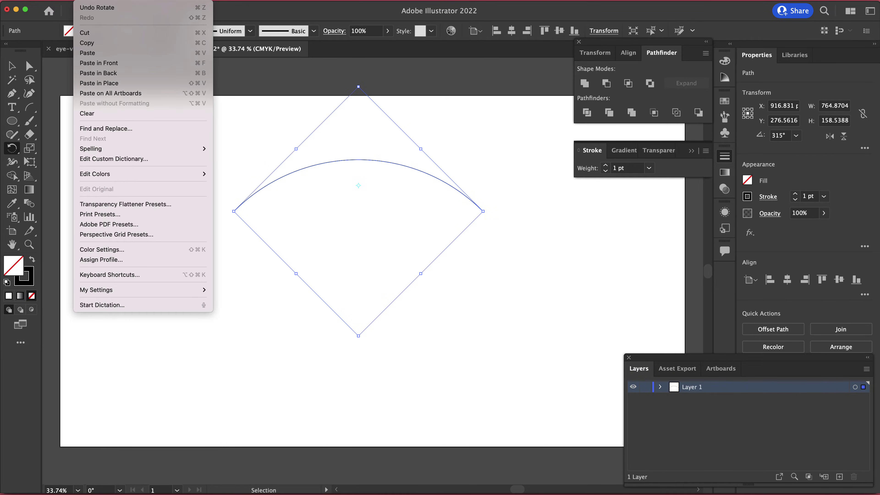
{"action": "left_click", "coordinate": [136, 65]}
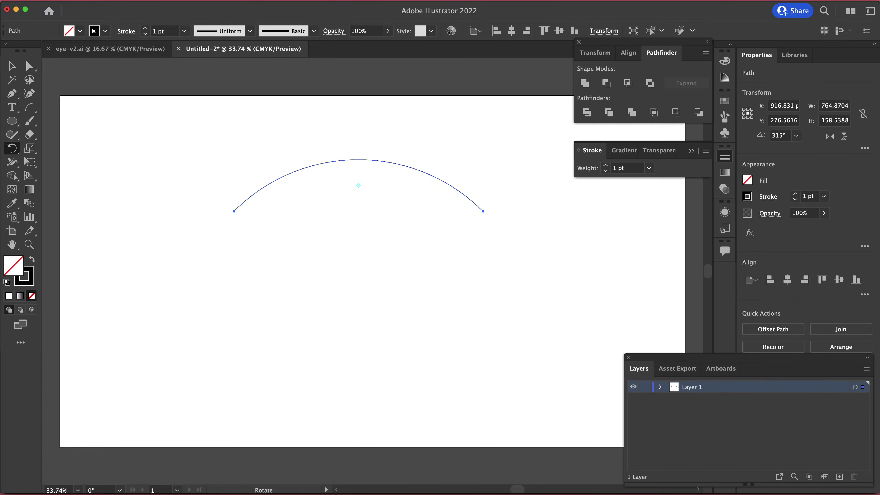
Step: Reflect the copied arc horizontally and move it straight down until its ends meet the original
{"action": "left_click", "coordinate": [114, 0]}
{"action": "mouse_move", "coordinate": [114, 10]}
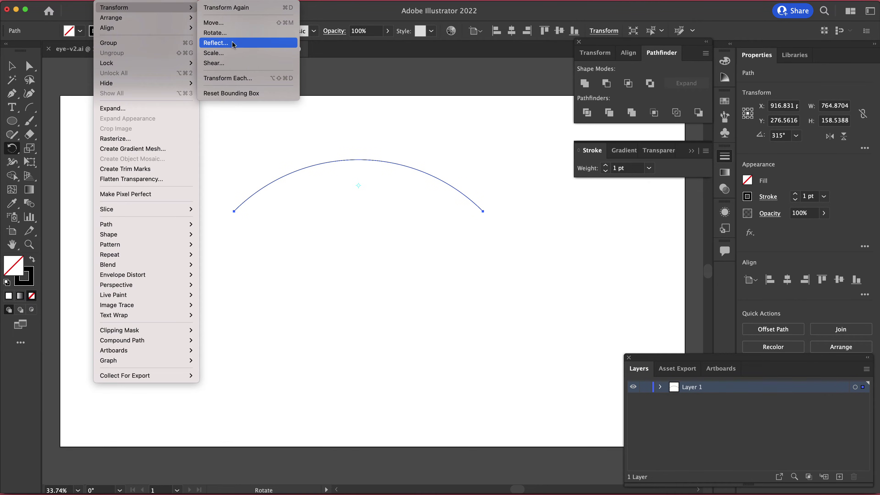
{"action": "left_click", "coordinate": [215, 43]}
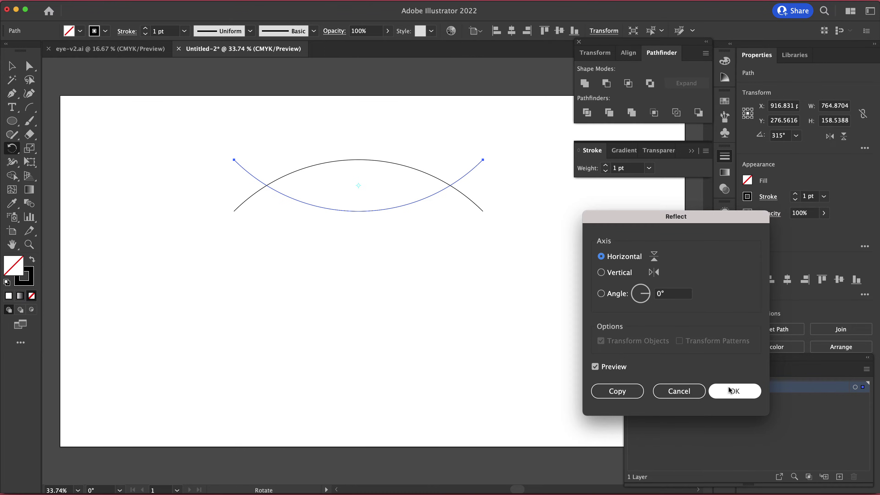
{"action": "left_click", "coordinate": [734, 391]}
{"action": "key", "text": "v"}
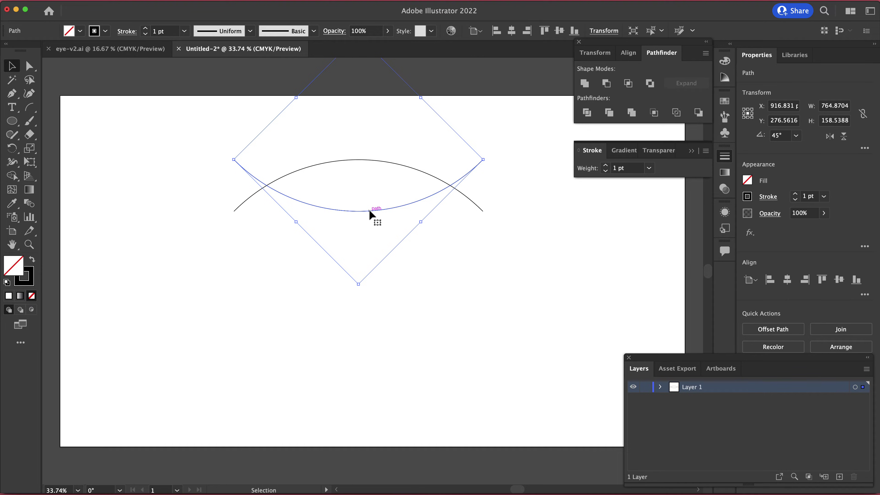
{"action": "left_click_drag", "start_coordinate": [368, 211], "coordinate": [371, 262]}
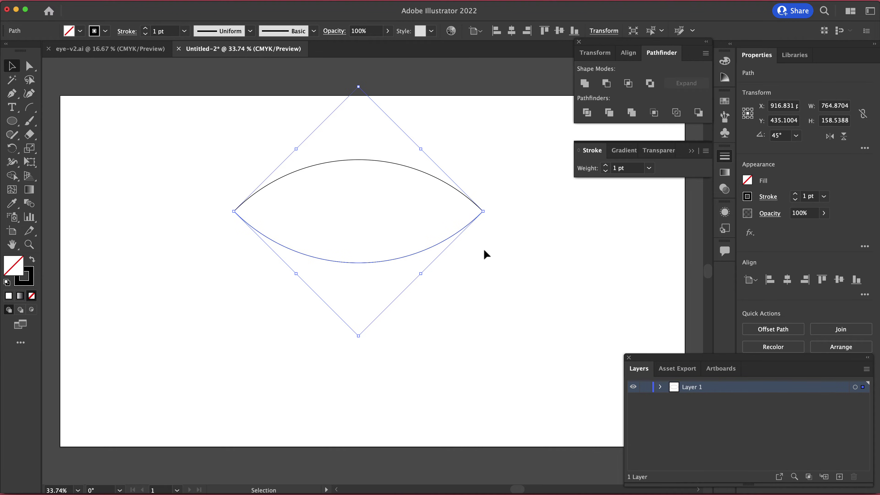
{"action": "left_click", "coordinate": [507, 209]}
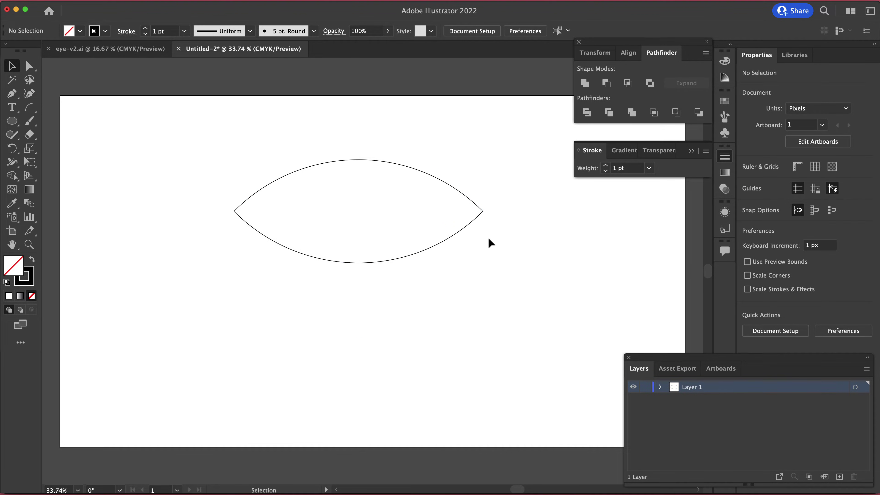
Step: Give the whole eye outline a 14 pt stroke weight
{"action": "left_click_drag", "start_coordinate": [199, 133], "coordinate": [545, 301]}
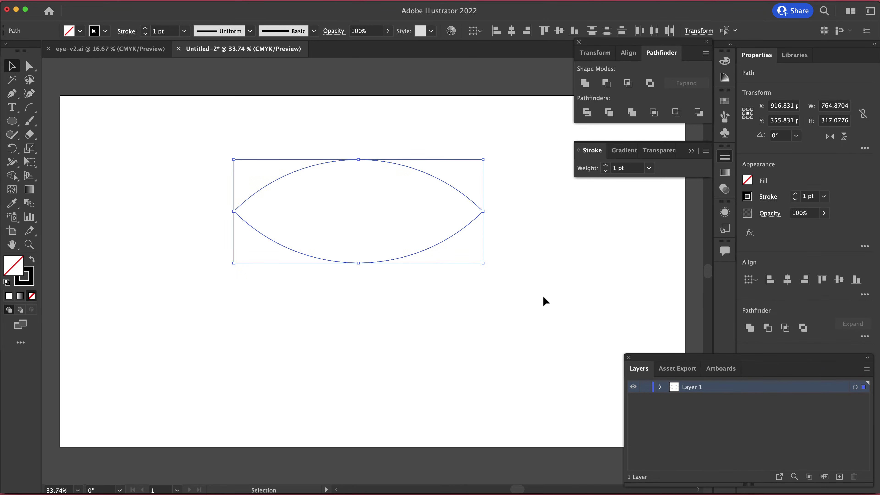
{"action": "left_click", "coordinate": [156, 31]}
{"action": "type", "text": "14"}
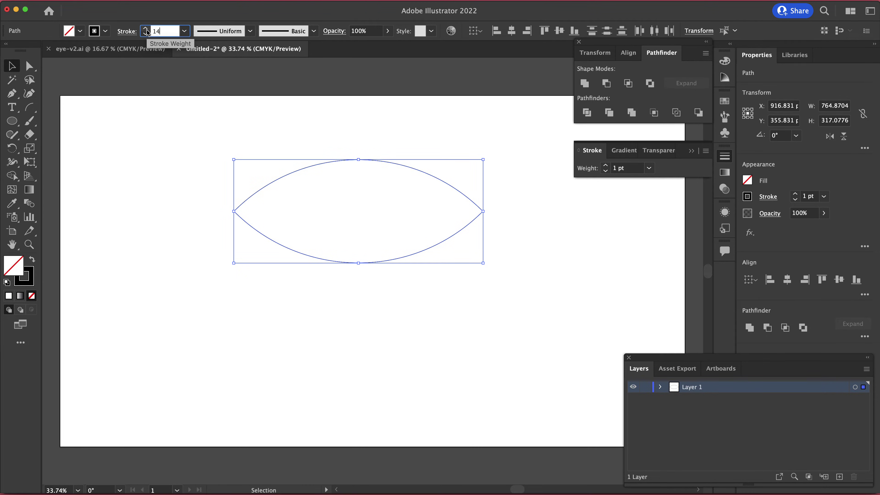
{"action": "left_click", "coordinate": [198, 178]}
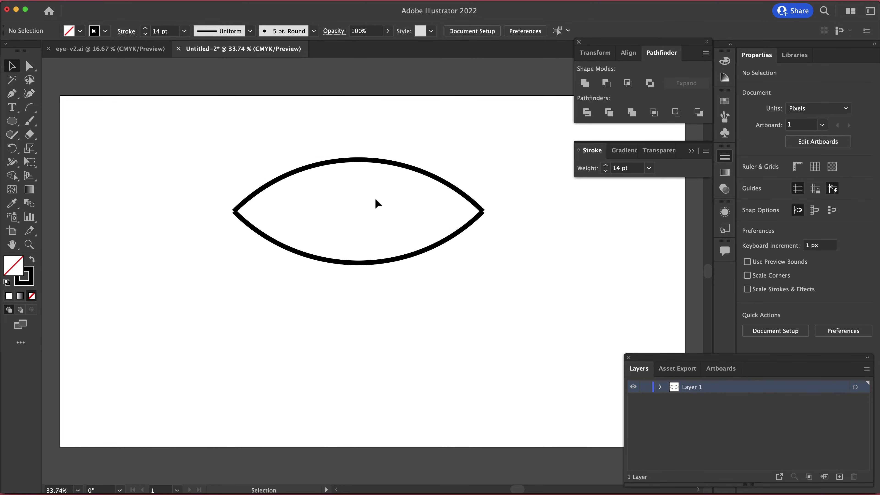
{"action": "scroll", "coordinate": [237, 211], "scroll_direction": "up", "scroll_amount": 5}
{"action": "scroll", "coordinate": [225, 223], "scroll_direction": "down", "scroll_amount": 5}
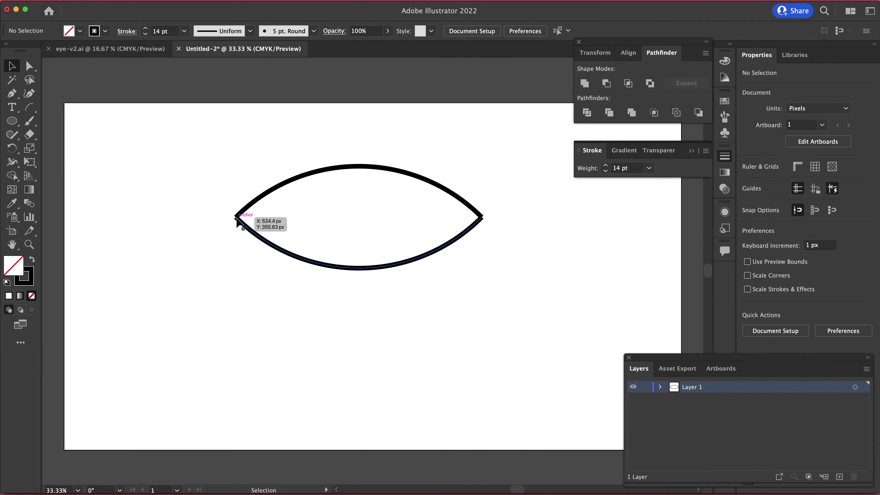
{"action": "scroll", "coordinate": [471, 224], "scroll_direction": "up", "scroll_amount": 2}
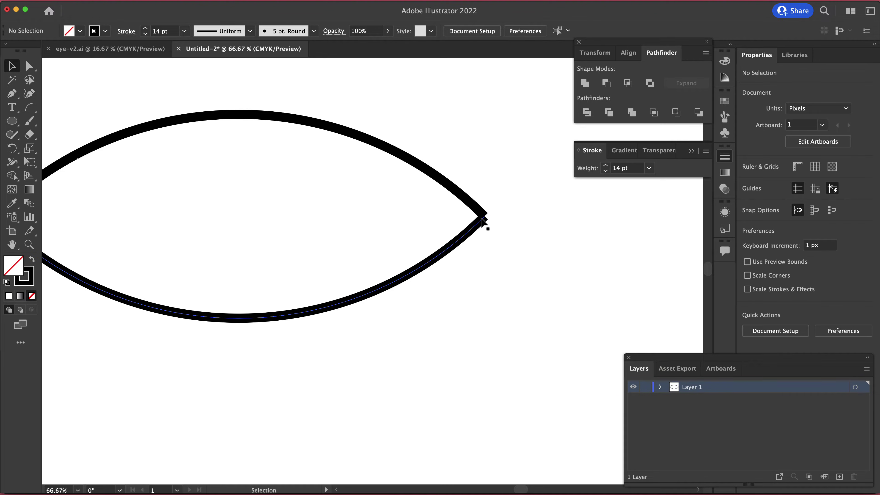
{"action": "scroll", "coordinate": [230, 183], "scroll_direction": "down", "scroll_amount": 2}
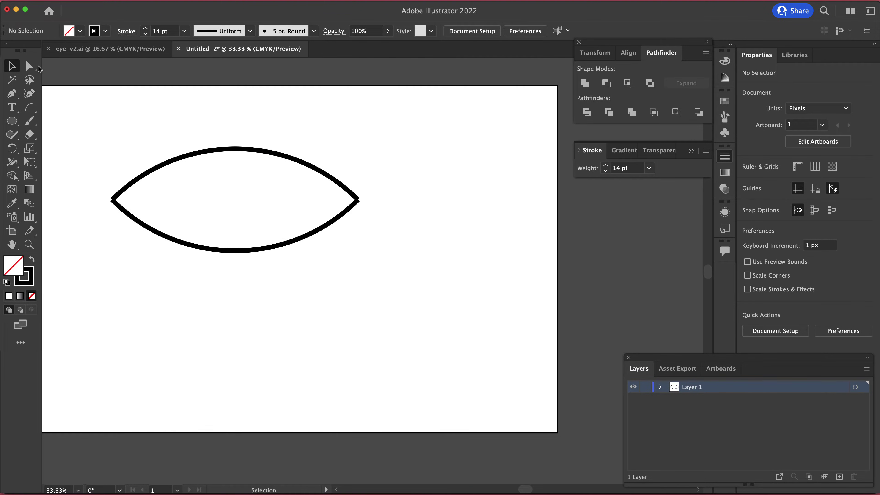
Step: Join the path ends at the eye's left and right corners into one closed path
{"action": "left_click", "coordinate": [30, 65]}
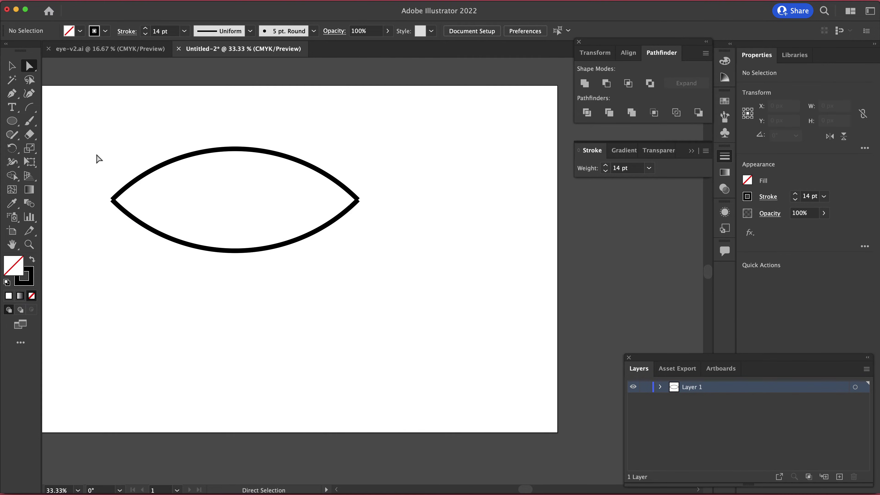
{"action": "left_click_drag", "start_coordinate": [102, 175], "coordinate": [137, 232]}
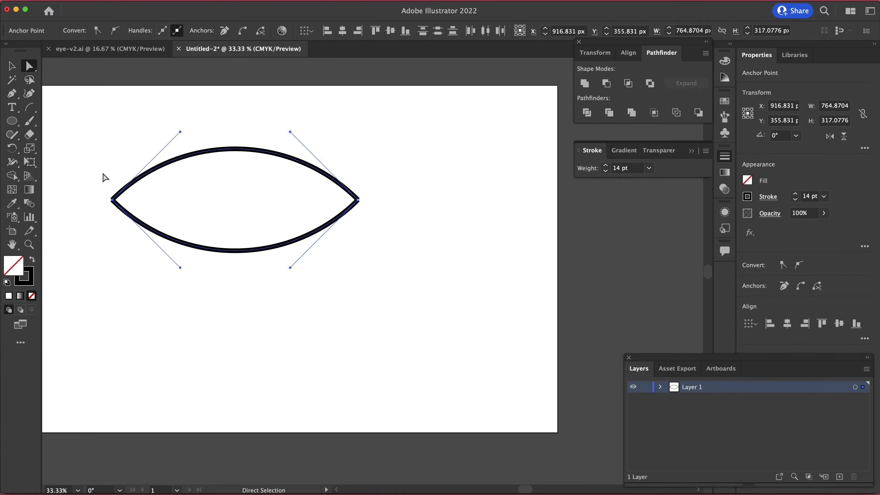
{"action": "left_click_drag", "start_coordinate": [97, 164], "coordinate": [139, 237]}
{"action": "left_click", "coordinate": [110, 3]}
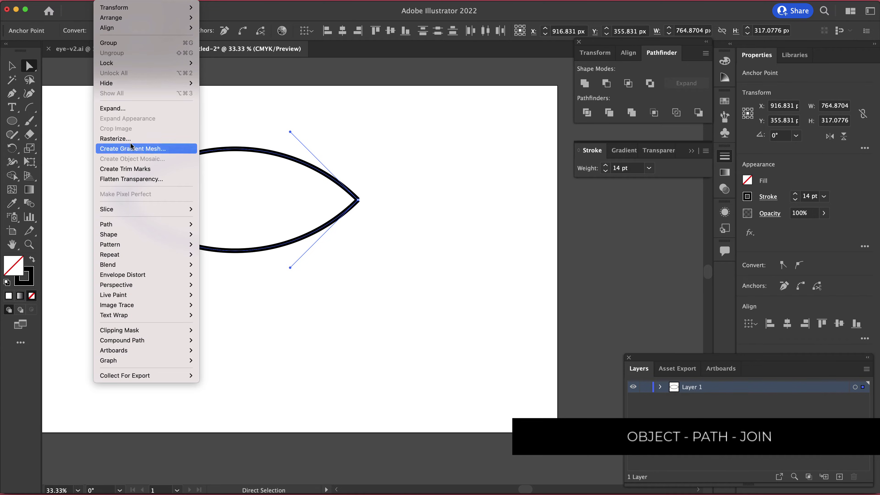
{"action": "mouse_move", "coordinate": [131, 225]}
{"action": "left_click", "coordinate": [212, 227]}
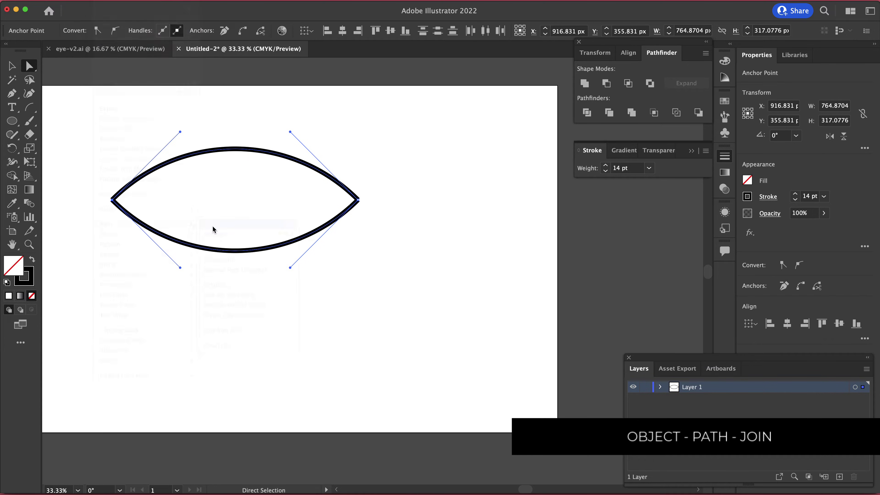
{"action": "left_click_drag", "start_coordinate": [378, 181], "coordinate": [337, 239]}
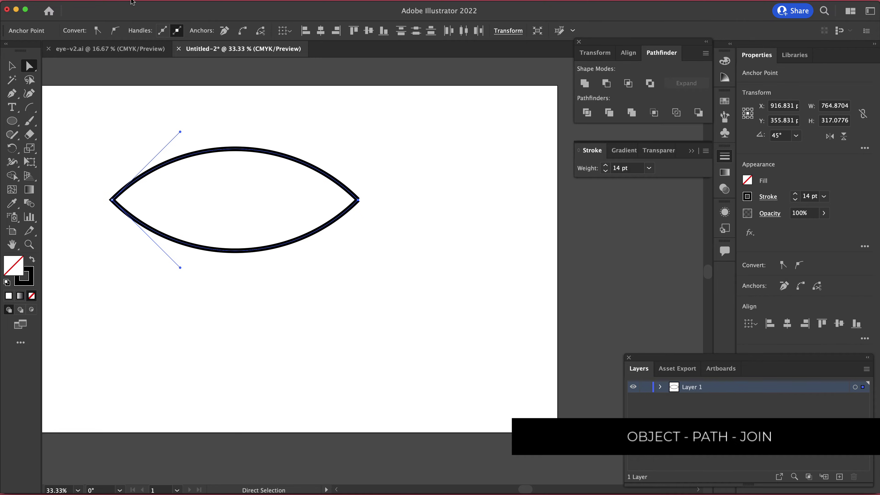
{"action": "left_click", "coordinate": [111, 3]}
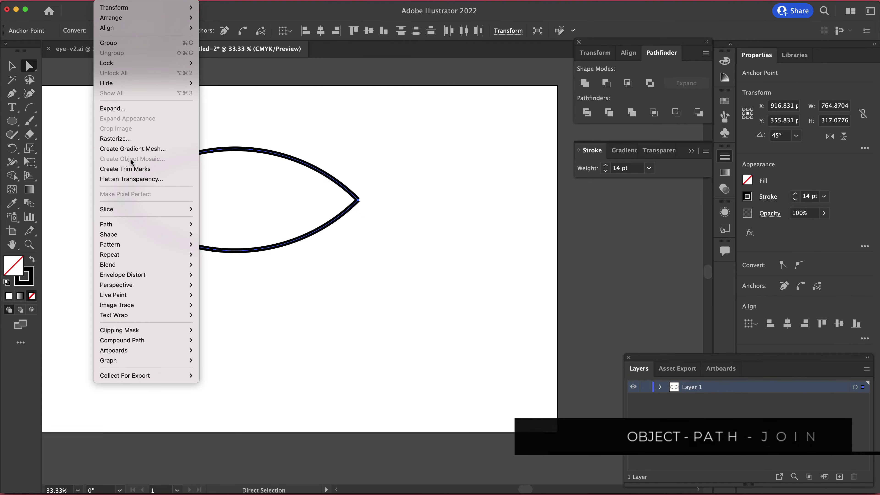
{"action": "mouse_move", "coordinate": [142, 224]}
{"action": "left_click", "coordinate": [235, 228]}
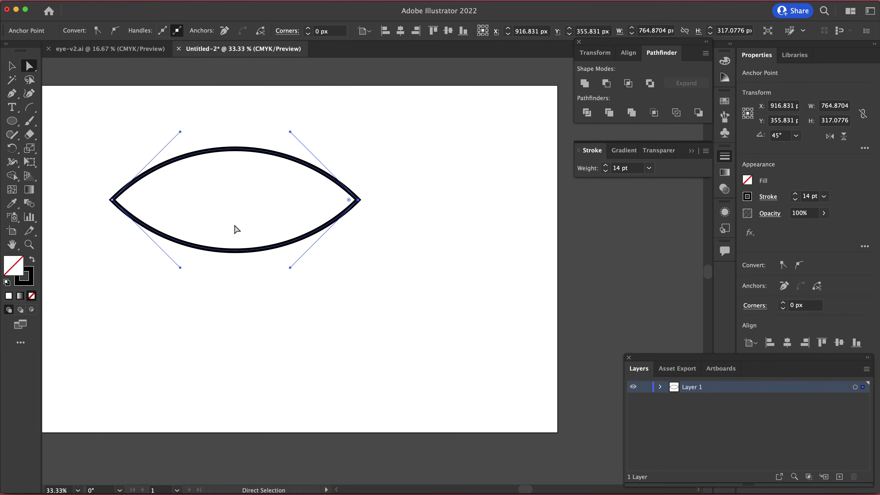
{"action": "left_click", "coordinate": [385, 191]}
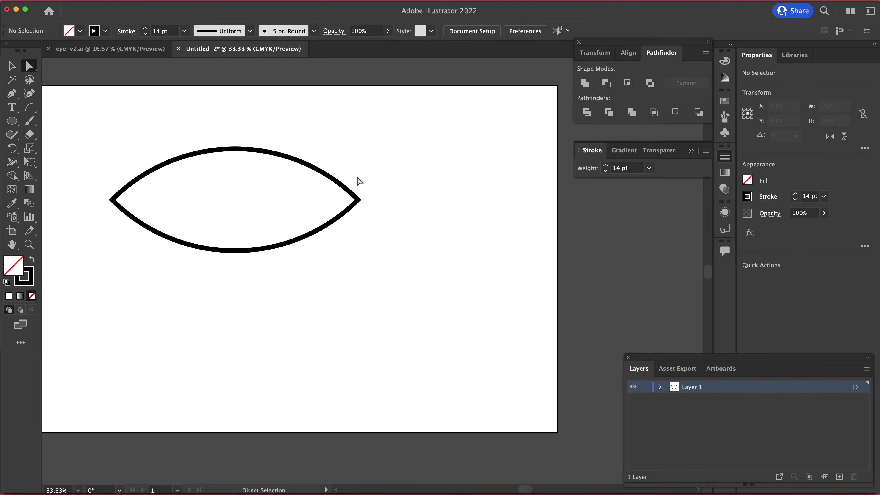
Step: Set the eye stroke to Round Join with rounded end caps
{"action": "left_click_drag", "start_coordinate": [107, 128], "coordinate": [402, 275]}
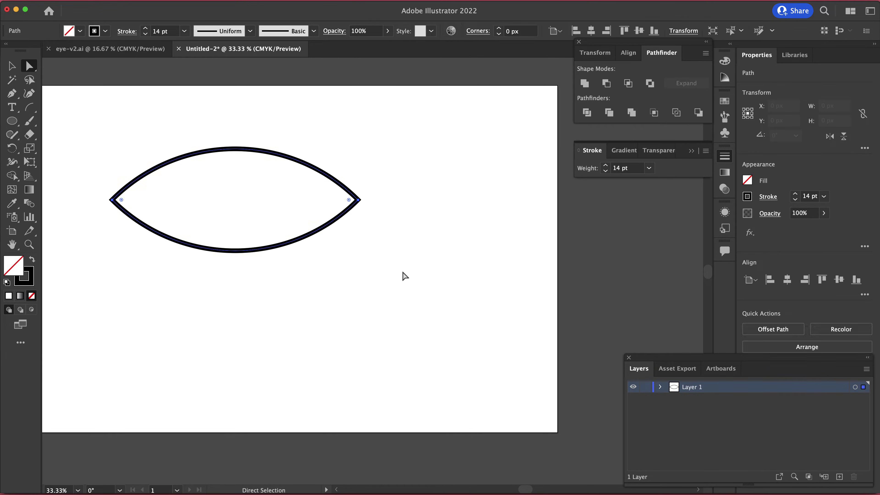
{"action": "left_click", "coordinate": [123, 32]}
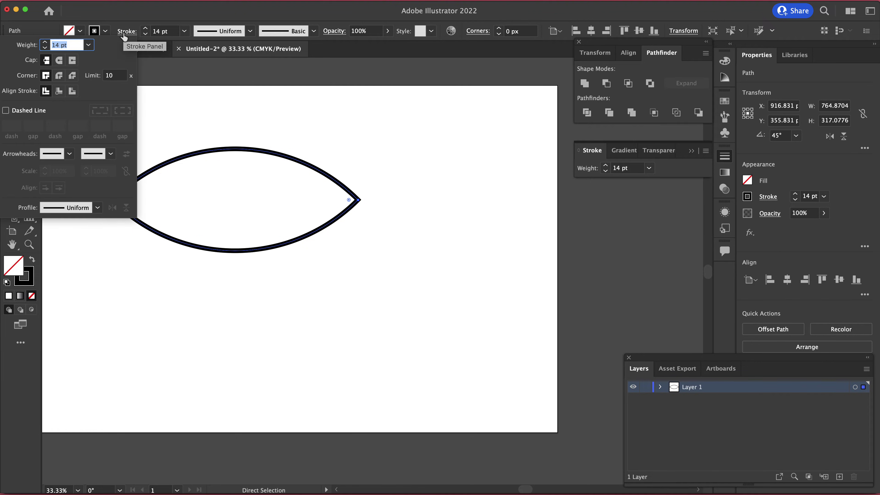
{"action": "left_click", "coordinate": [59, 76]}
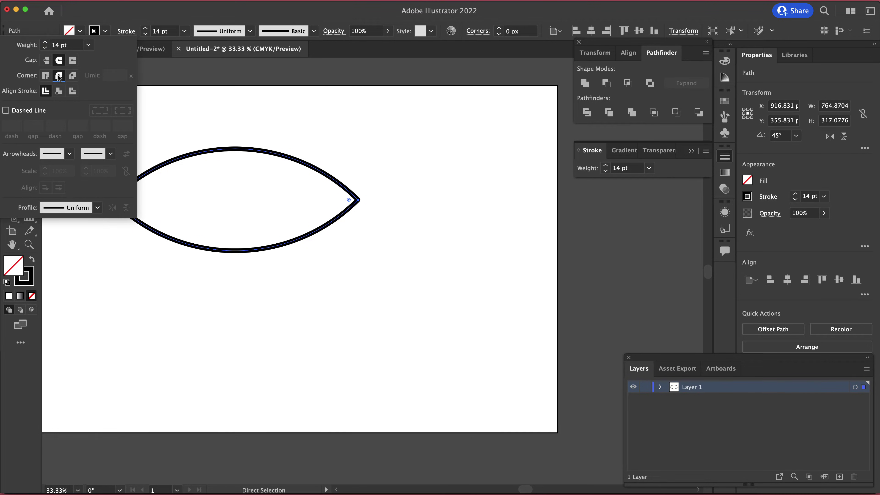
{"action": "left_click", "coordinate": [59, 62]}
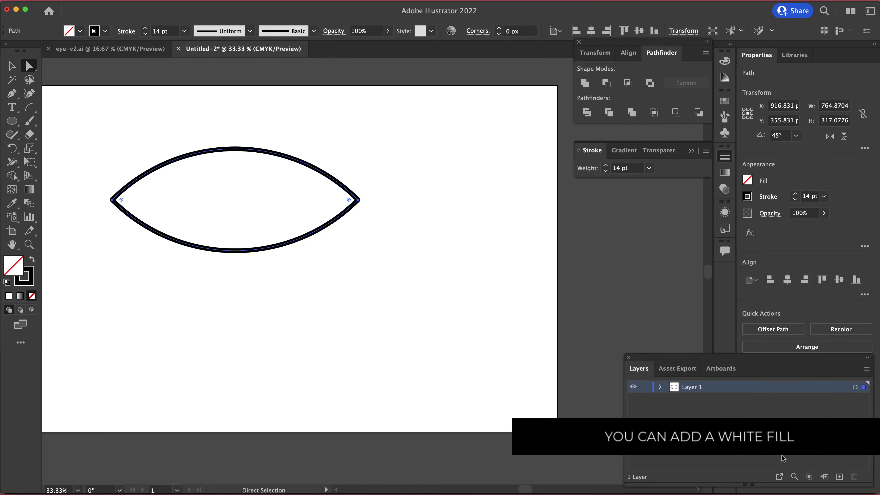
Step: On a new layer, draw a circle over the eye for the iris
{"action": "left_click", "coordinate": [839, 477]}
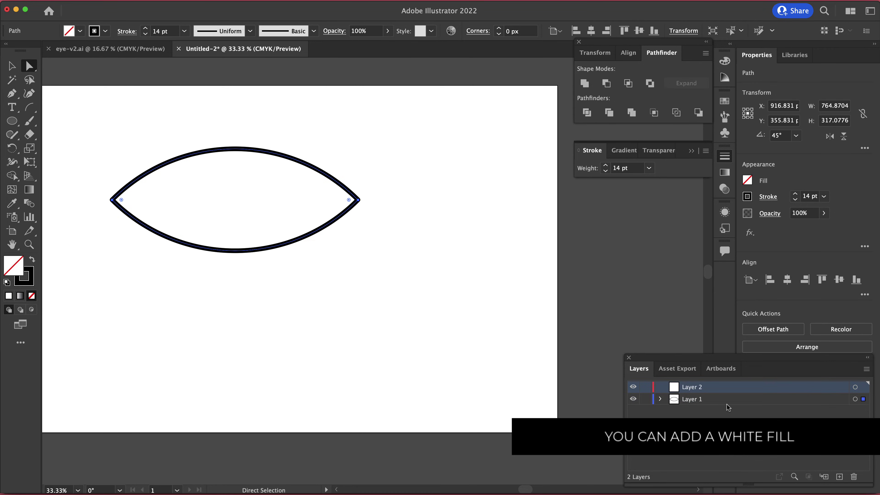
{"action": "left_click", "coordinate": [14, 120]}
{"action": "left_click_drag", "start_coordinate": [176, 115], "coordinate": [277, 207]}
Step: Make the circle solid black with no stroke and move it into the eye outline
{"action": "left_click", "coordinate": [105, 35]}
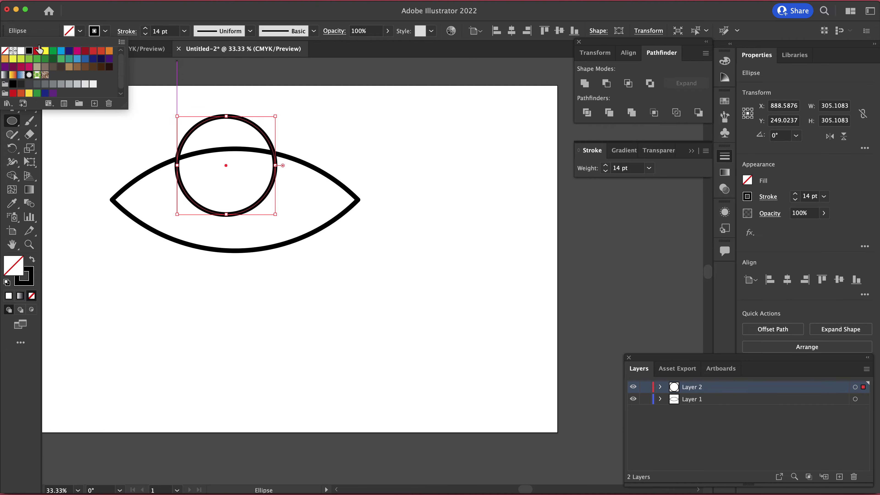
{"action": "left_click", "coordinate": [8, 56]}
{"action": "left_click", "coordinate": [80, 32]}
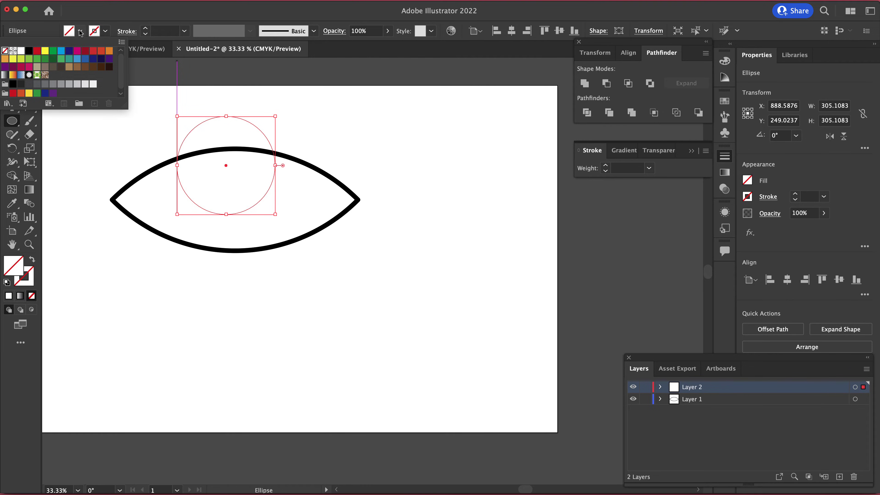
{"action": "left_click", "coordinate": [28, 50]}
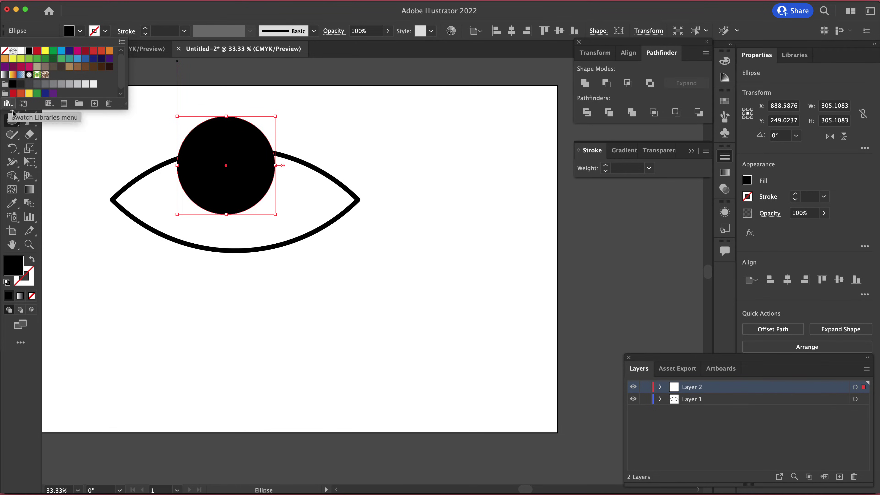
{"action": "left_click", "coordinate": [12, 66]}
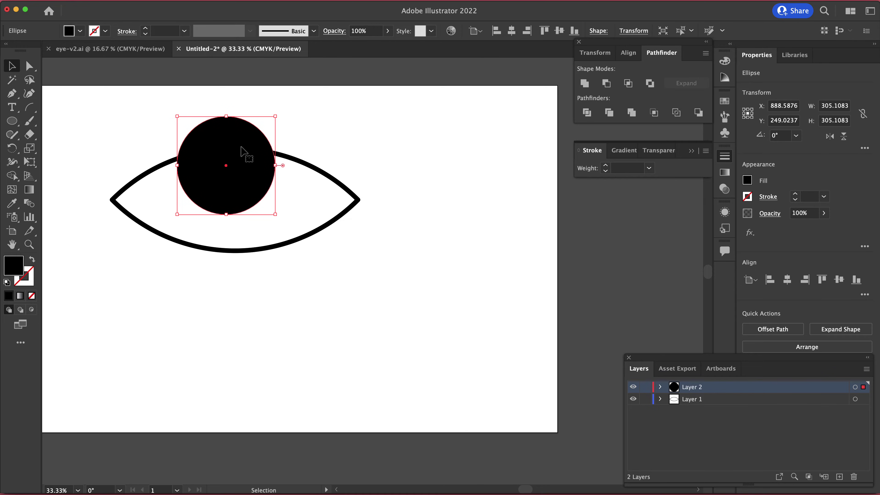
{"action": "left_click_drag", "start_coordinate": [242, 147], "coordinate": [258, 177]}
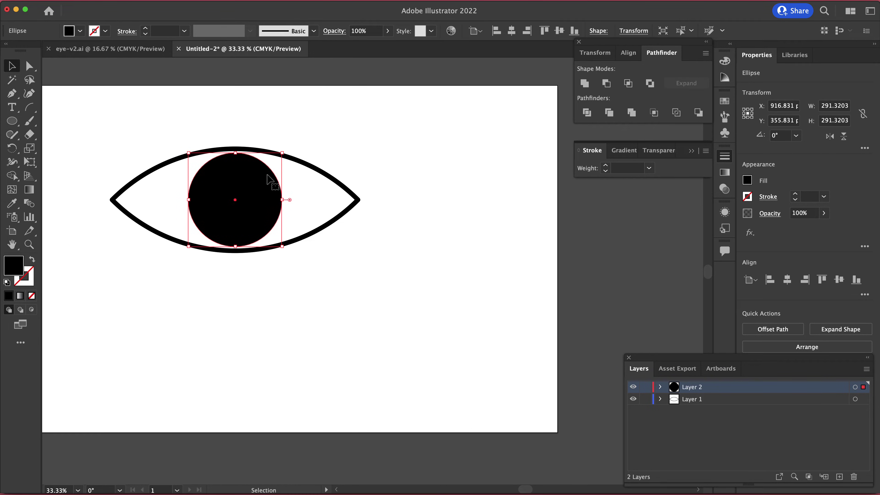
{"action": "left_click", "coordinate": [305, 188]}
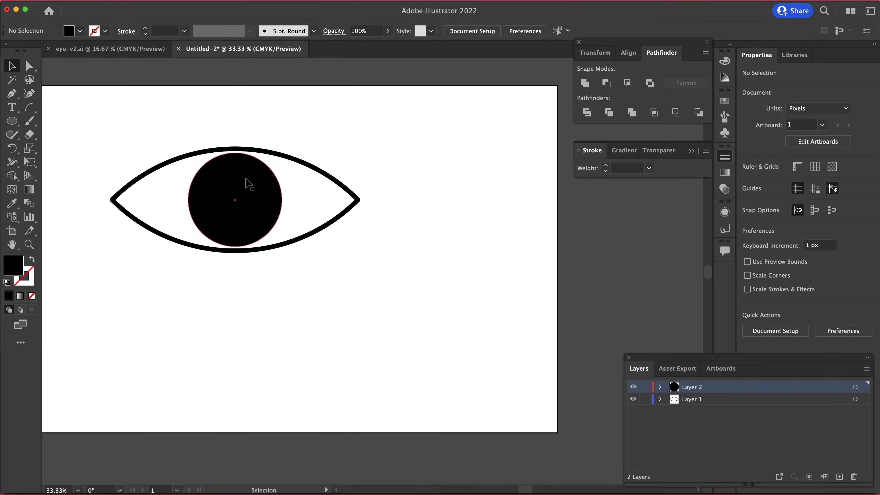
Step: Duplicate the pupil as a smaller white circle on its upper-right edge, then select both circles
{"action": "left_click", "coordinate": [237, 186]}
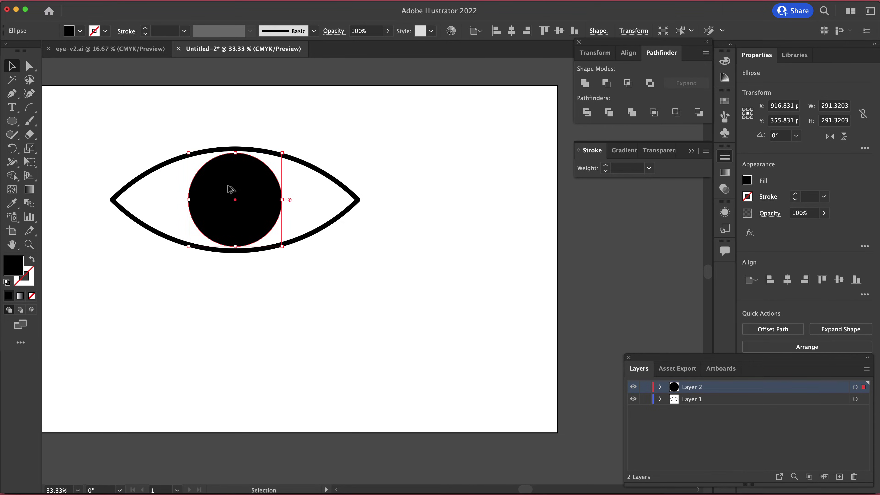
{"action": "left_click_drag", "start_coordinate": [230, 190], "coordinate": [273, 161]}
{"action": "left_click_drag", "start_coordinate": [323, 218], "coordinate": [293, 177]}
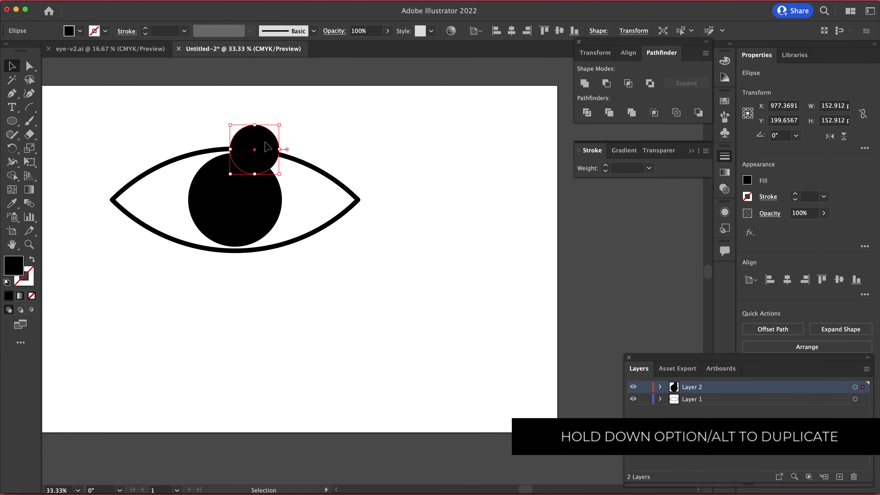
{"action": "left_click_drag", "start_coordinate": [268, 147], "coordinate": [279, 168]}
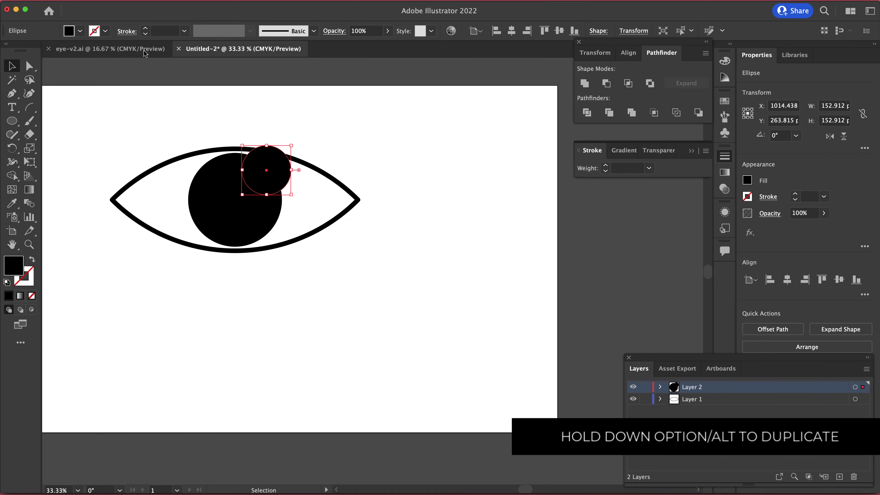
{"action": "left_click", "coordinate": [80, 31]}
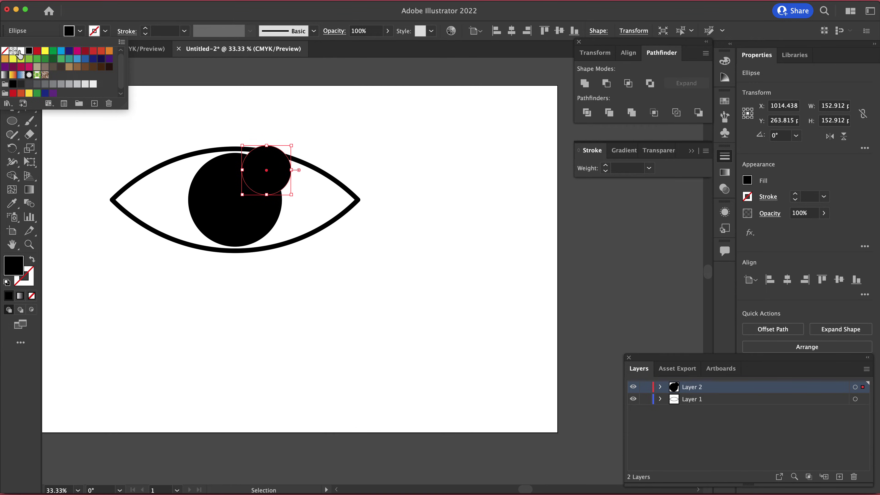
{"action": "left_click", "coordinate": [20, 51]}
{"action": "left_click", "coordinate": [263, 177]}
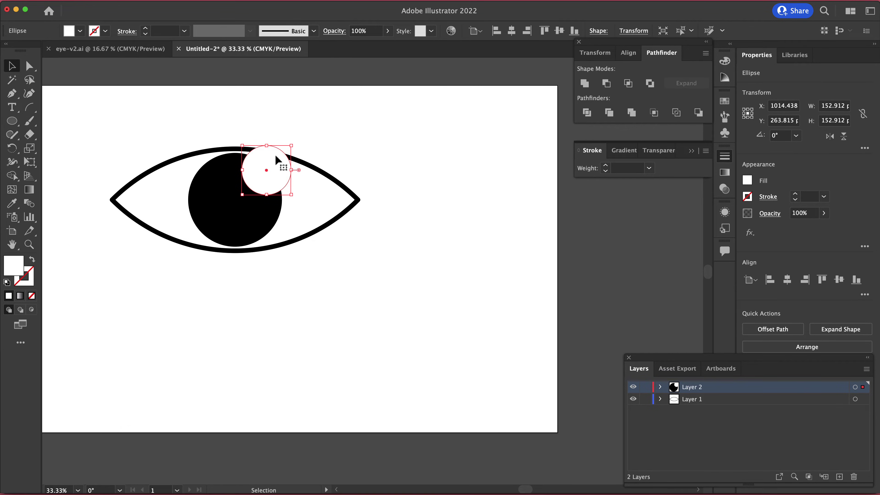
{"action": "left_click_drag", "start_coordinate": [291, 195], "coordinate": [282, 173]}
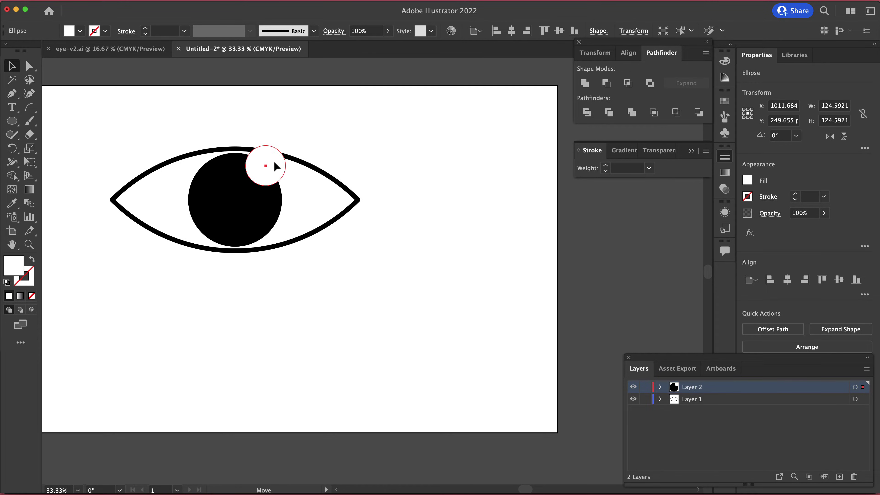
{"action": "left_click", "coordinate": [331, 148]}
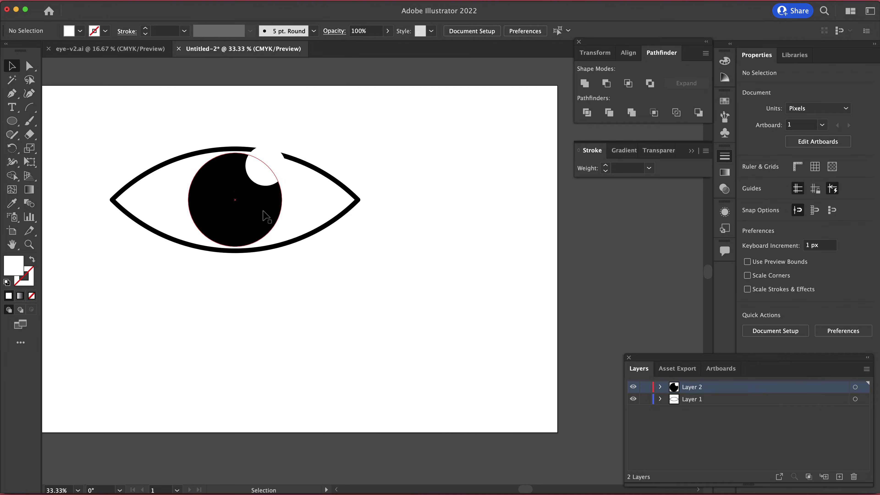
{"action": "left_click", "coordinate": [270, 178]}
{"action": "left_click", "coordinate": [260, 210], "text": "shift"}
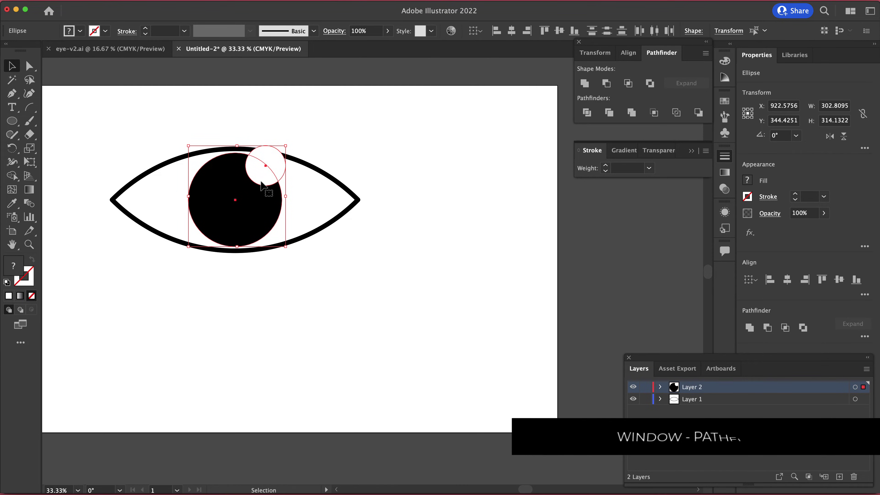
Step: Subtract the white circle from the pupil with Minus Front and shrink the notched pupil slightly
{"action": "left_click", "coordinate": [607, 84]}
{"action": "left_click", "coordinate": [492, 159]}
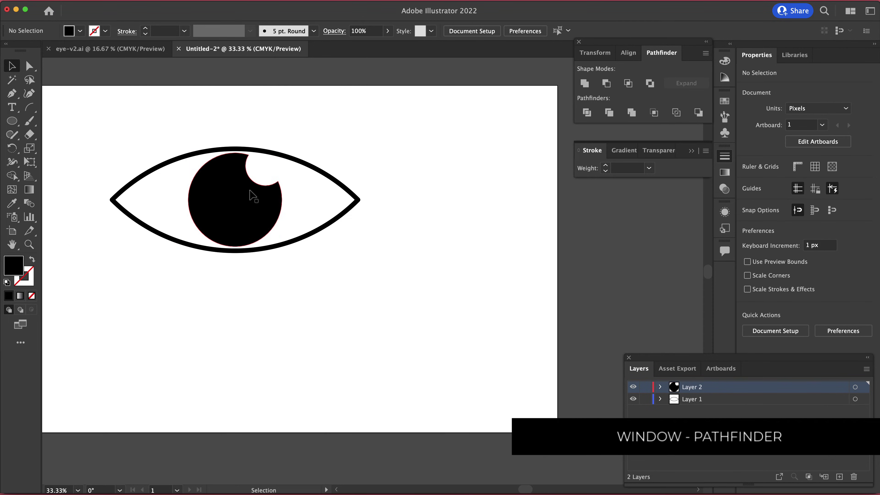
{"action": "left_click", "coordinate": [247, 204]}
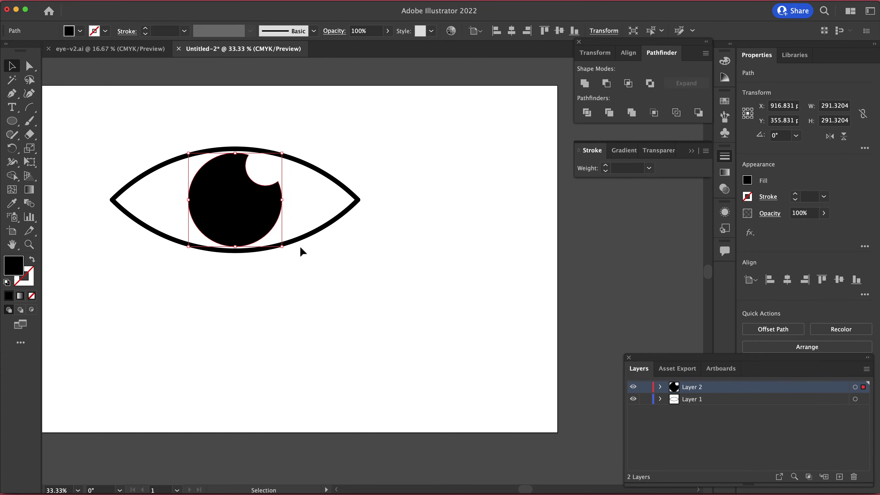
{"action": "left_click_drag", "start_coordinate": [282, 247], "coordinate": [272, 236]}
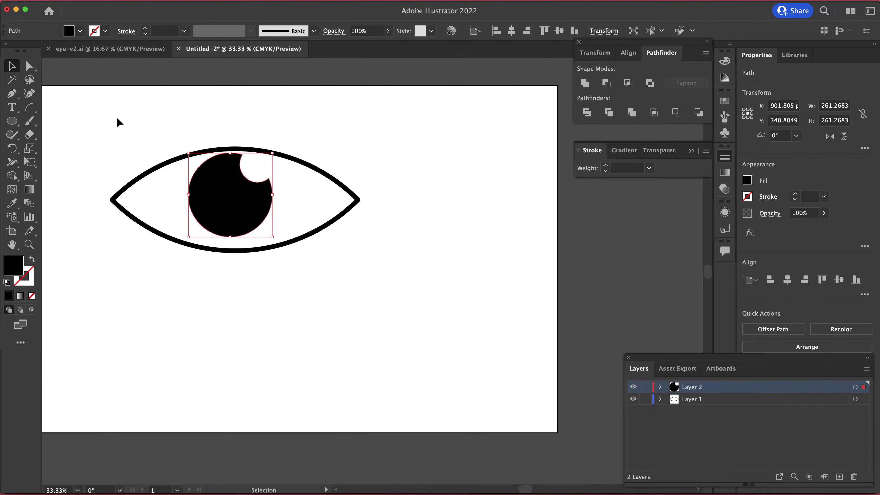
Step: Align the pupil and eye outline on horizontal and vertical centres
{"action": "left_click_drag", "start_coordinate": [118, 119], "coordinate": [409, 304]}
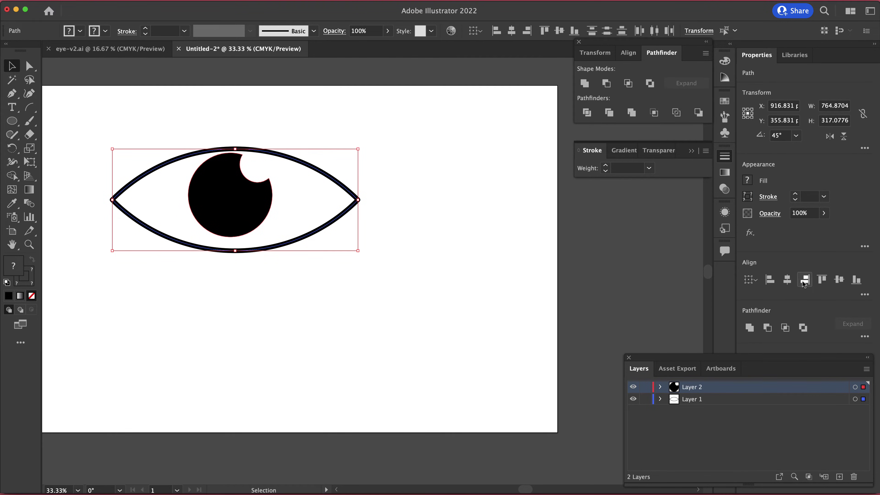
{"action": "left_click", "coordinate": [787, 279]}
{"action": "left_click", "coordinate": [837, 284]}
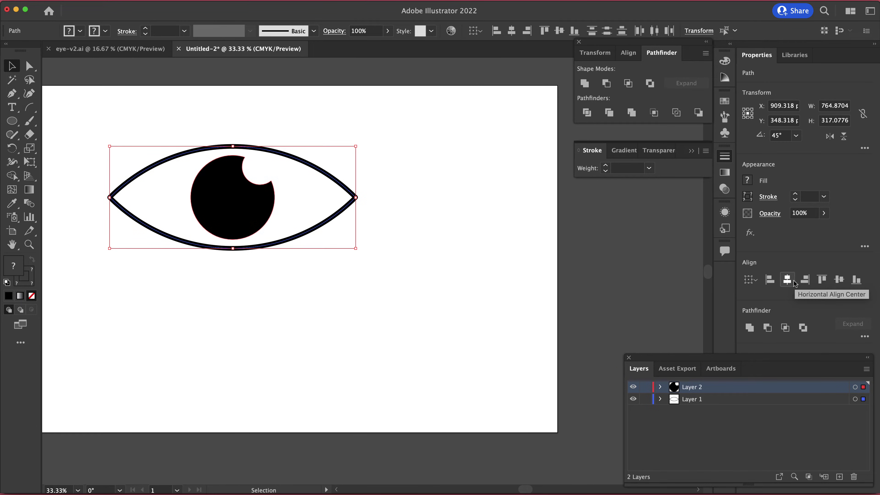
{"action": "left_click", "coordinate": [404, 159]}
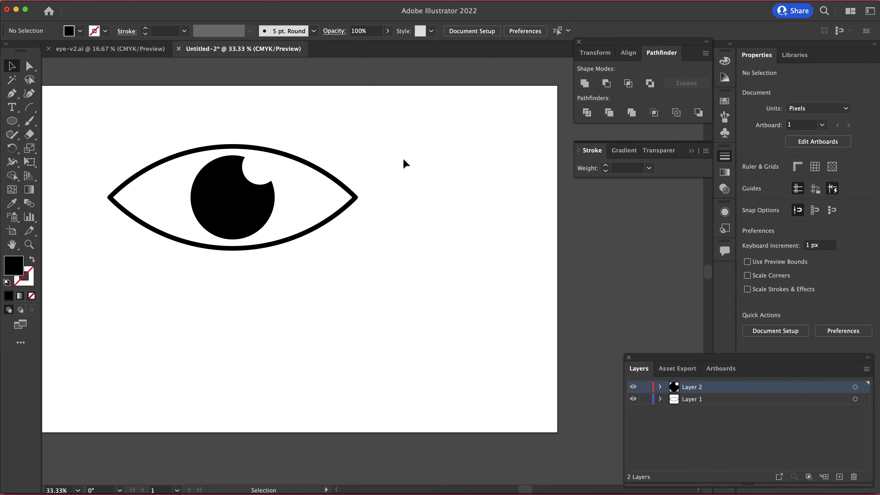
Step: Step the eye outline's stroke weight up from 14 pt to 25 pt
{"action": "left_click", "coordinate": [284, 161]}
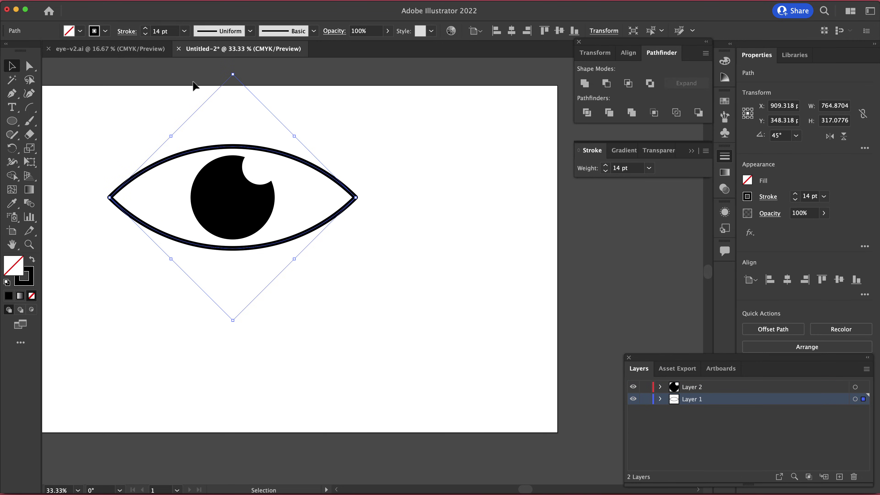
{"action": "left_click", "coordinate": [145, 29]}
{"action": "left_click", "coordinate": [145, 28]}
{"action": "left_click", "coordinate": [145, 28]}
{"action": "left_click", "coordinate": [145, 29]}
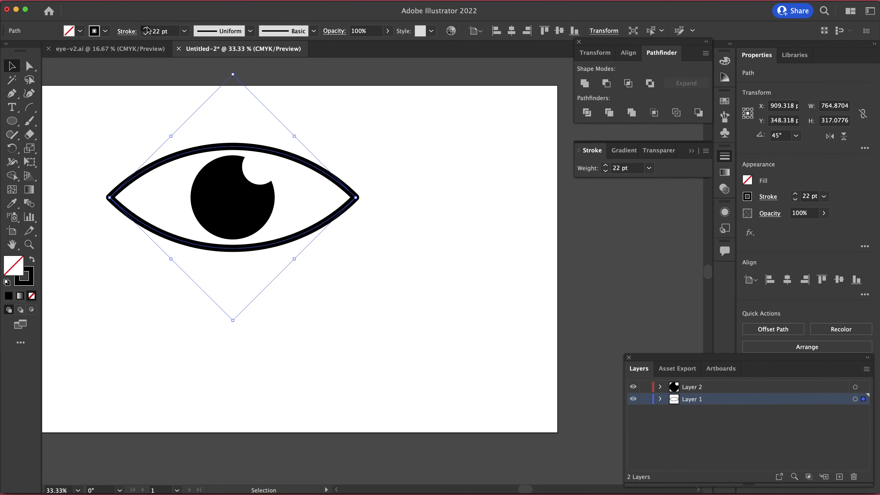
{"action": "left_click", "coordinate": [145, 28]}
{"action": "left_click", "coordinate": [145, 28]}
{"action": "left_click", "coordinate": [145, 29]}
{"action": "left_click", "coordinate": [145, 28]}
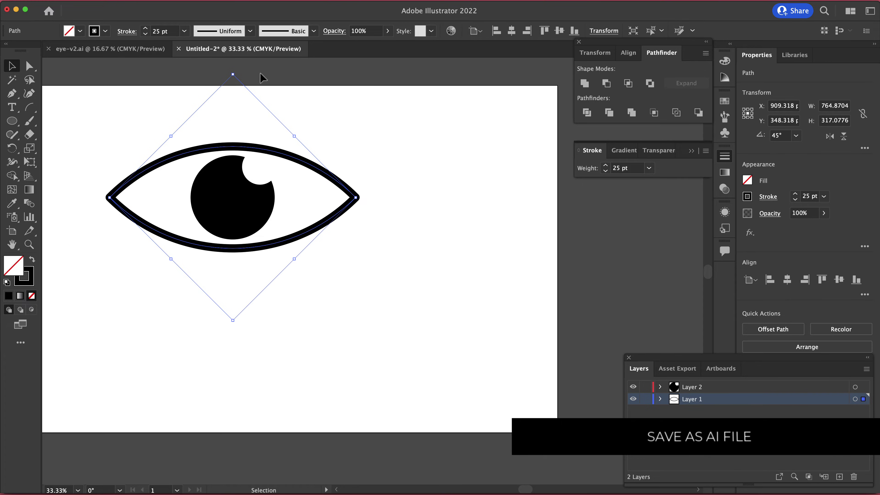
{"action": "left_click", "coordinate": [426, 168]}
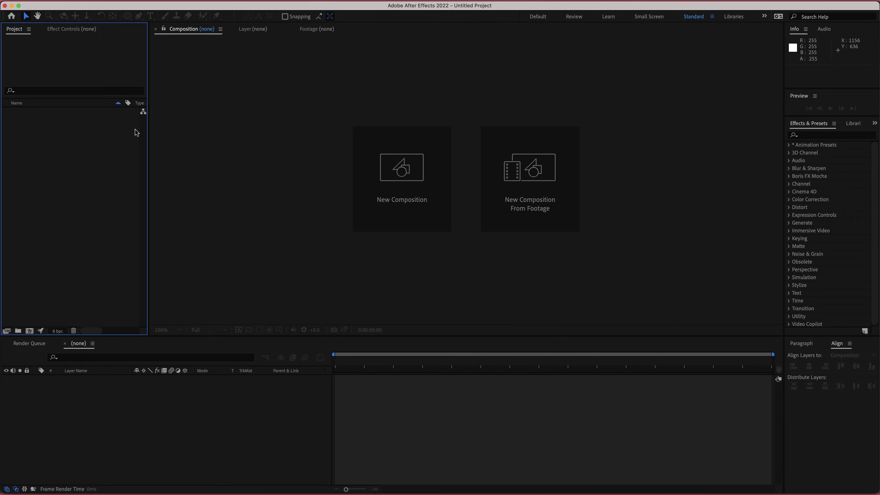
Step: Import eye-v2.ai into the project with Import Kind set to Composition
{"action": "right_click", "coordinate": [58, 175]}
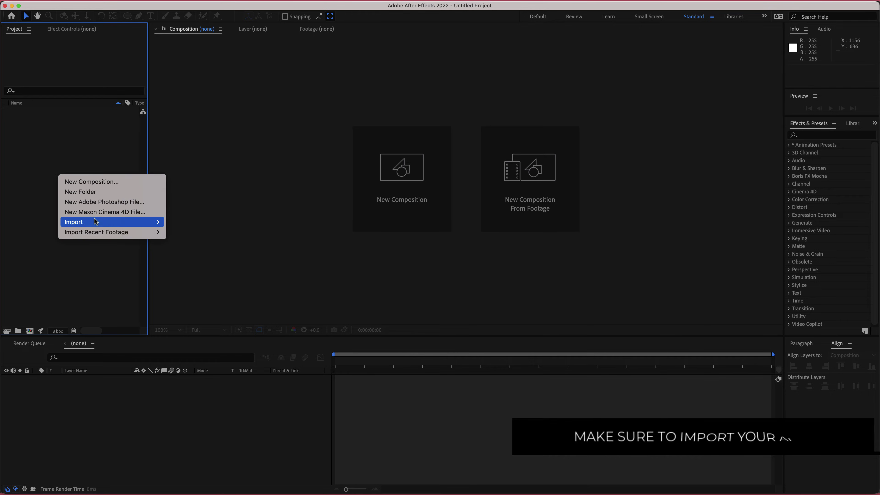
{"action": "mouse_move", "coordinate": [100, 223]}
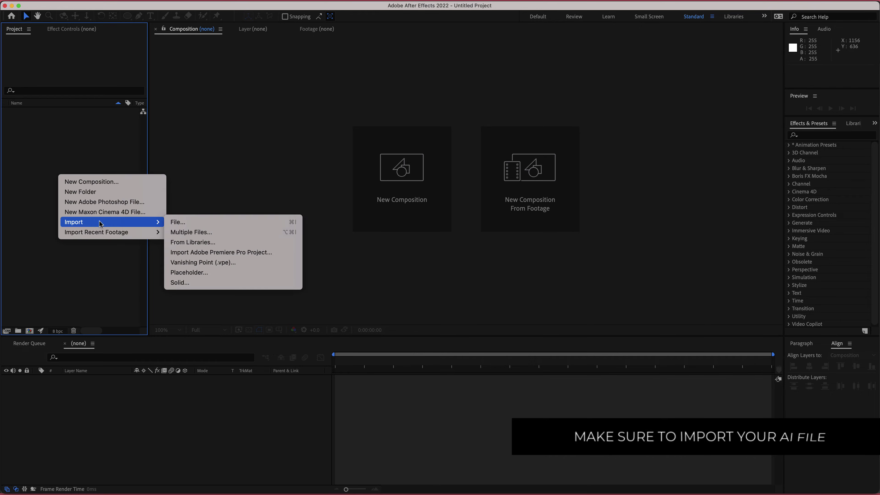
{"action": "left_click", "coordinate": [189, 228]}
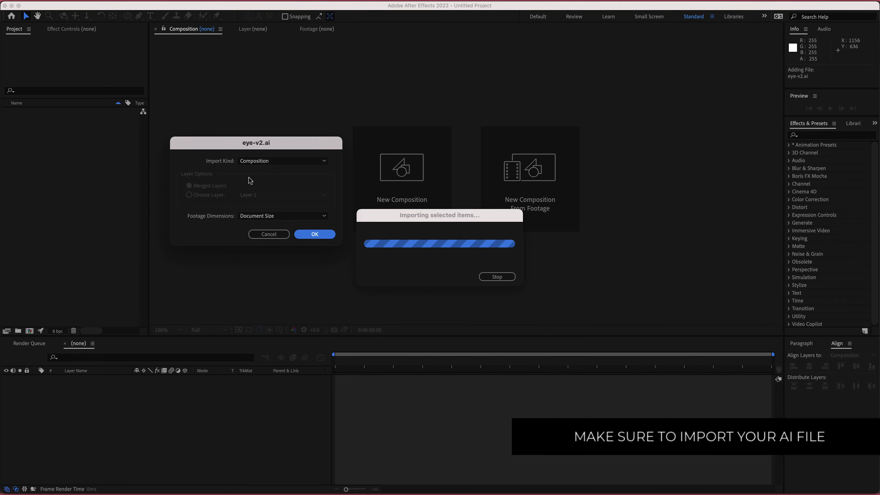
{"action": "left_click", "coordinate": [263, 162]}
{"action": "left_click", "coordinate": [273, 186]}
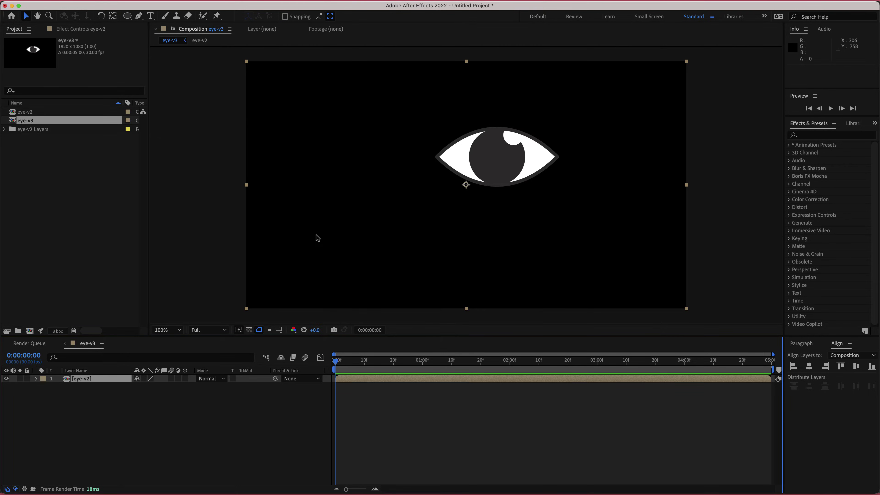
Step: Open the eye-v2 composition and select its IRIS and EYE layers
{"action": "left_click", "coordinate": [110, 403]}
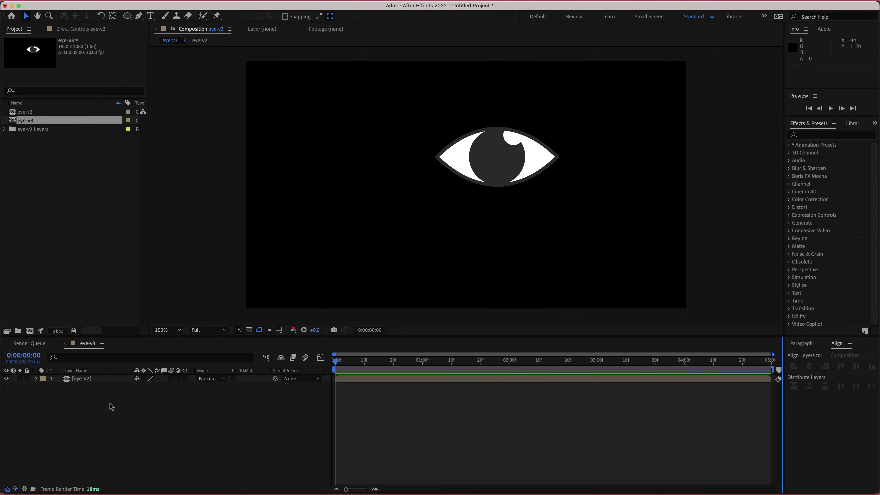
{"action": "double_click", "coordinate": [91, 382]}
{"action": "left_click", "coordinate": [85, 384]}
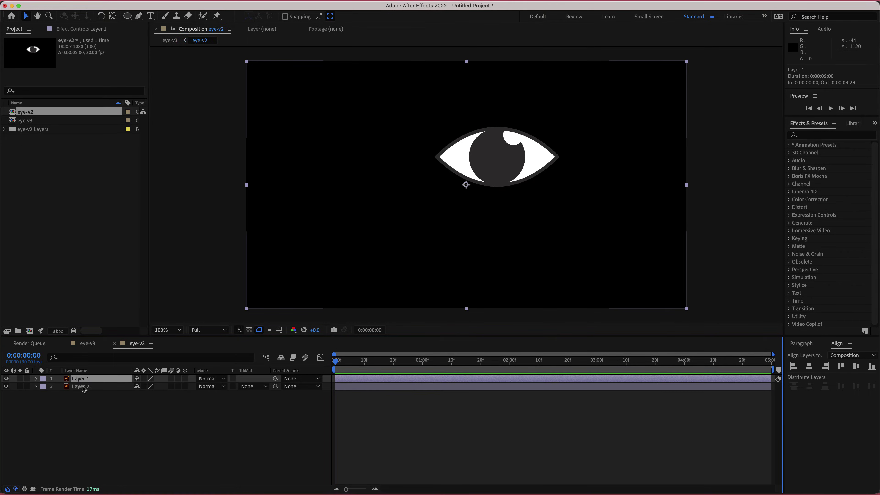
{"action": "left_click", "coordinate": [85, 386]}
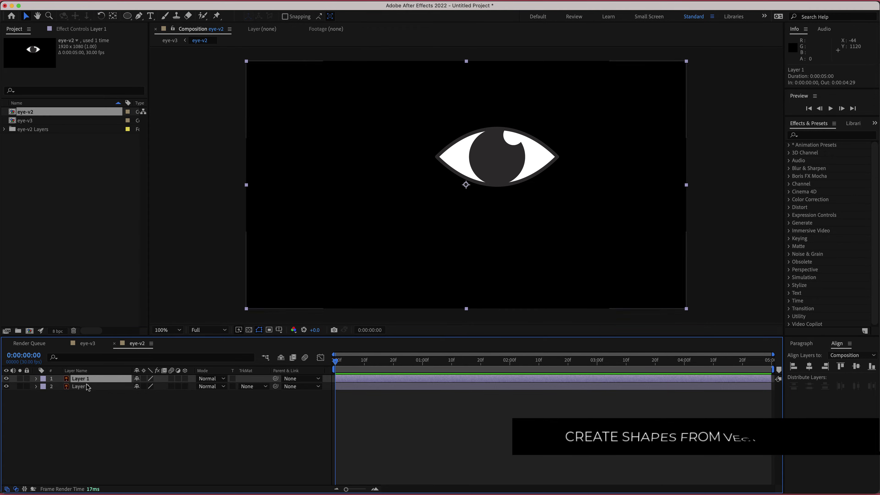
{"action": "left_click_drag", "start_coordinate": [107, 406], "coordinate": [78, 380]}
Step: Create shape layers from the vector layers and rename the EYE Outlines layer to EYE
{"action": "right_click", "coordinate": [90, 380]}
{"action": "mouse_move", "coordinate": [152, 487]}
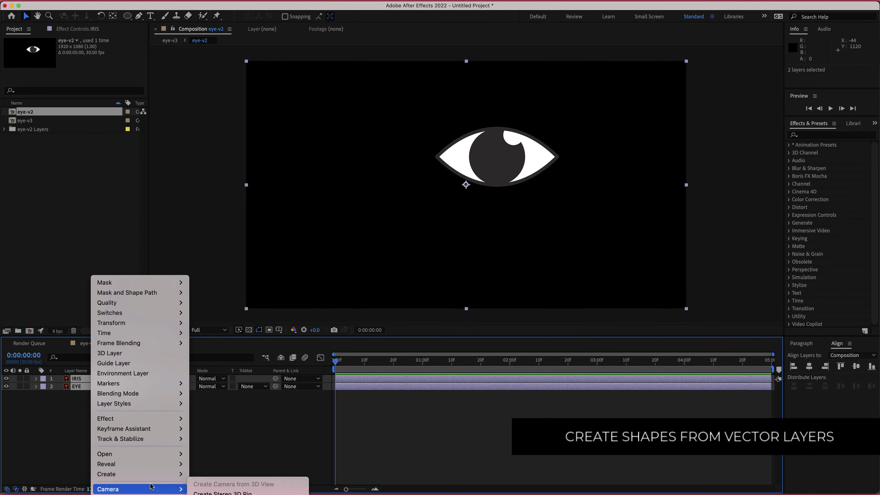
{"action": "left_click", "coordinate": [385, 445]}
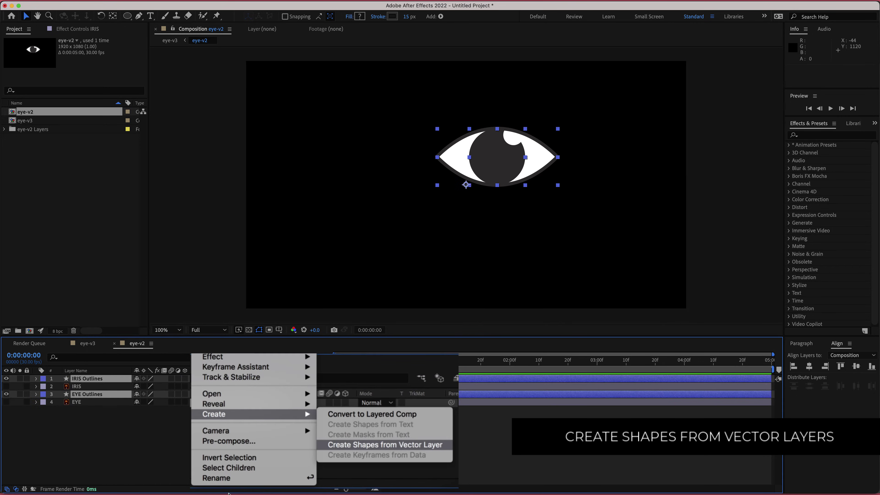
{"action": "left_click", "coordinate": [97, 396]}
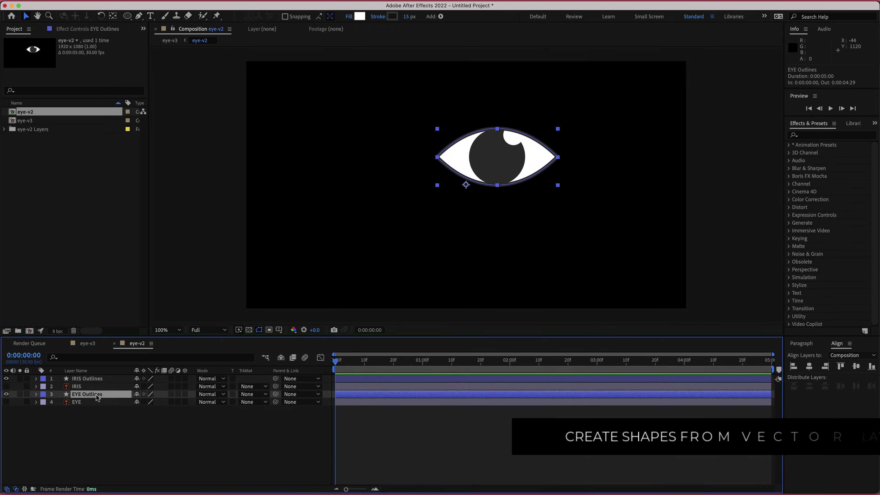
{"action": "key", "text": "Return"}
{"action": "type", "text": "EY"}
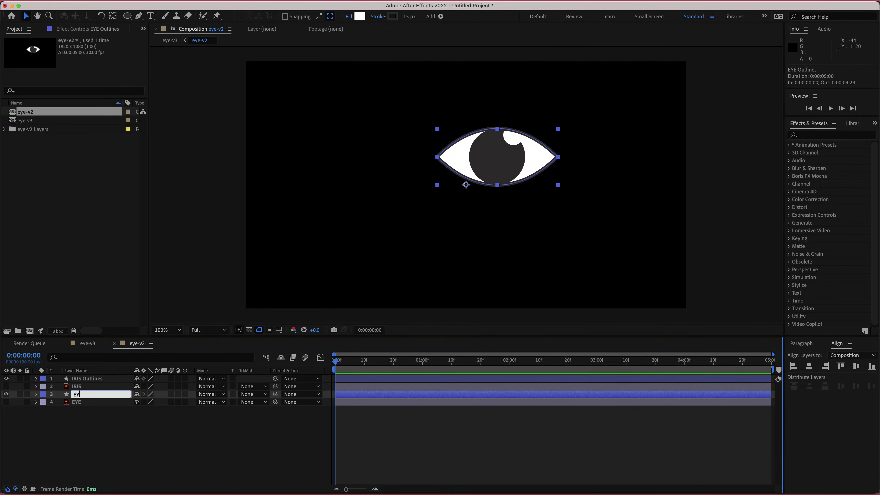
{"action": "type", "text": "E"}
{"action": "key", "text": "Return"}
Step: Select the EYE and IRIS shape layers and copy them
{"action": "left_click", "coordinate": [77, 401]}
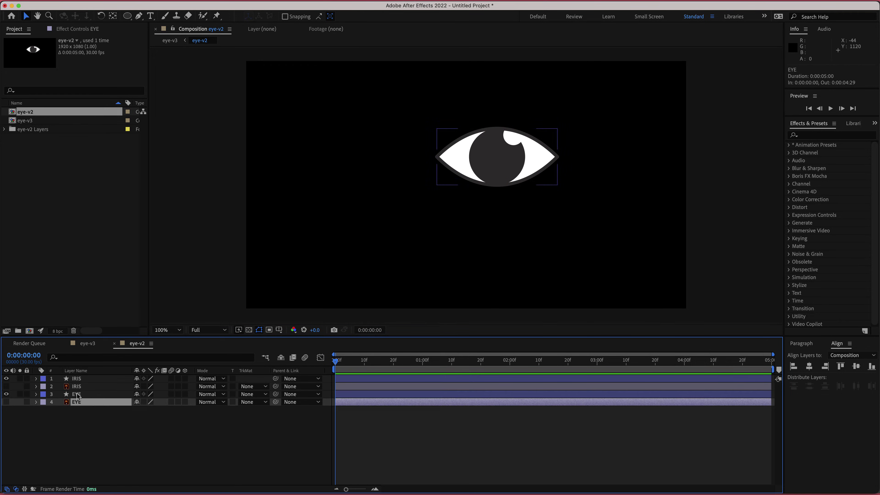
{"action": "left_click", "coordinate": [78, 395]}
{"action": "left_click", "coordinate": [78, 379], "text": "super"}
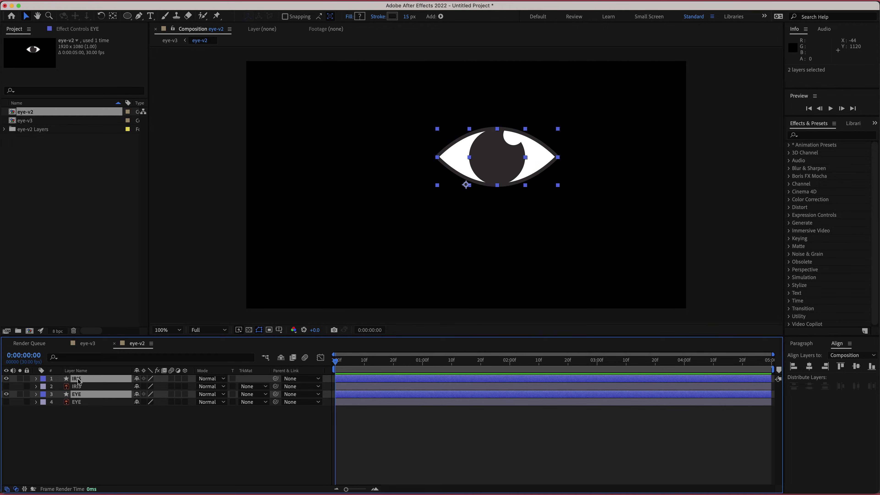
{"action": "key", "text": "super+c"}
{"action": "left_click", "coordinate": [30, 331]}
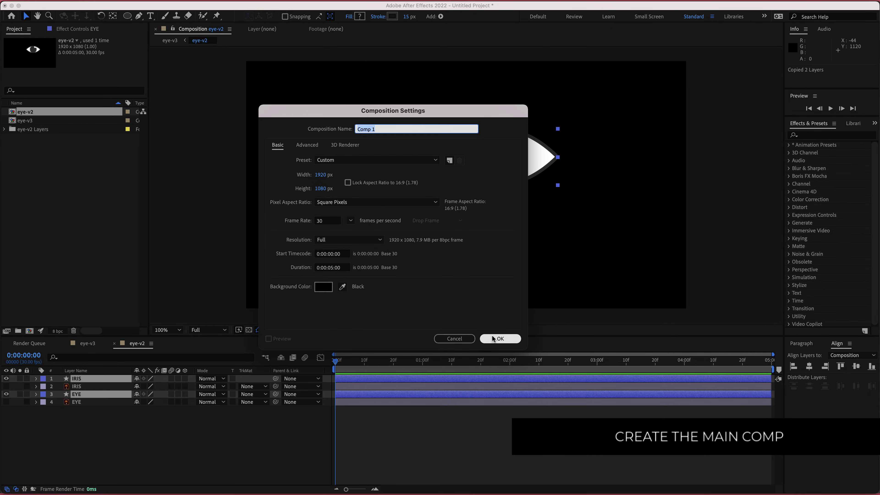
Step: Create Comp 1 with default settings, paste EYE and IRIS, and stack IRIS above EYE
{"action": "left_click", "coordinate": [500, 339]}
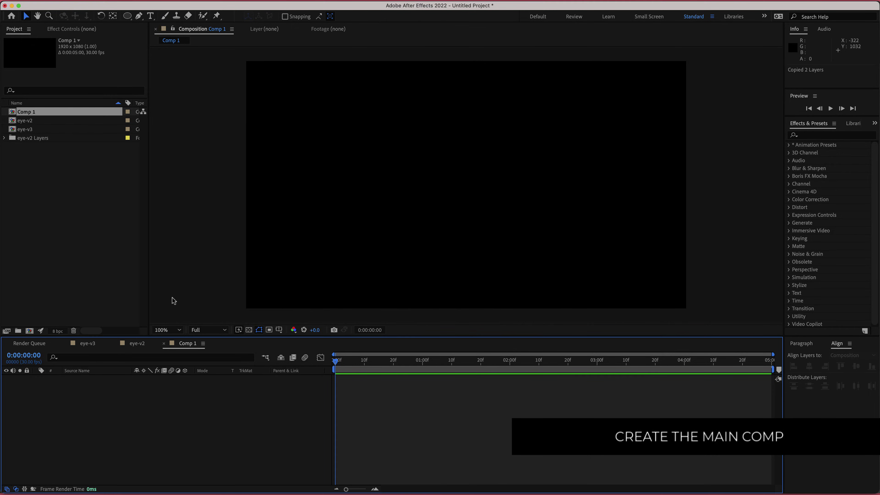
{"action": "key", "text": "super+v"}
{"action": "left_click", "coordinate": [114, 436]}
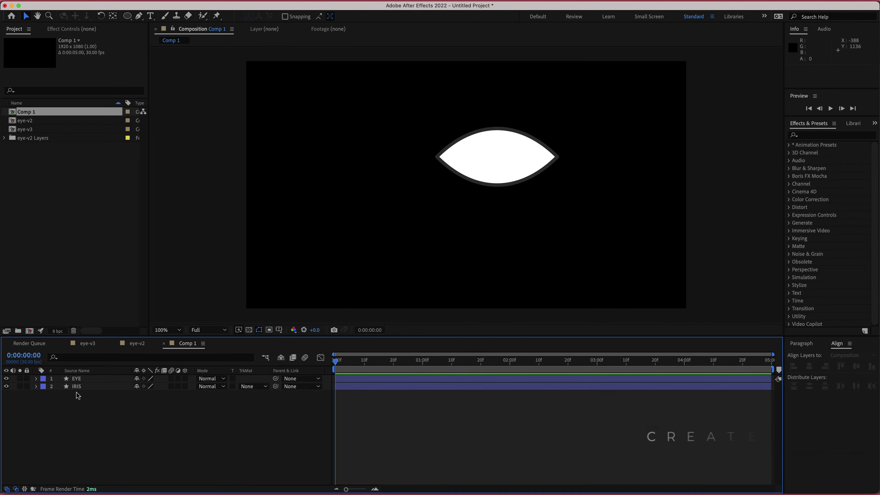
{"action": "left_click_drag", "start_coordinate": [87, 388], "coordinate": [87, 380]}
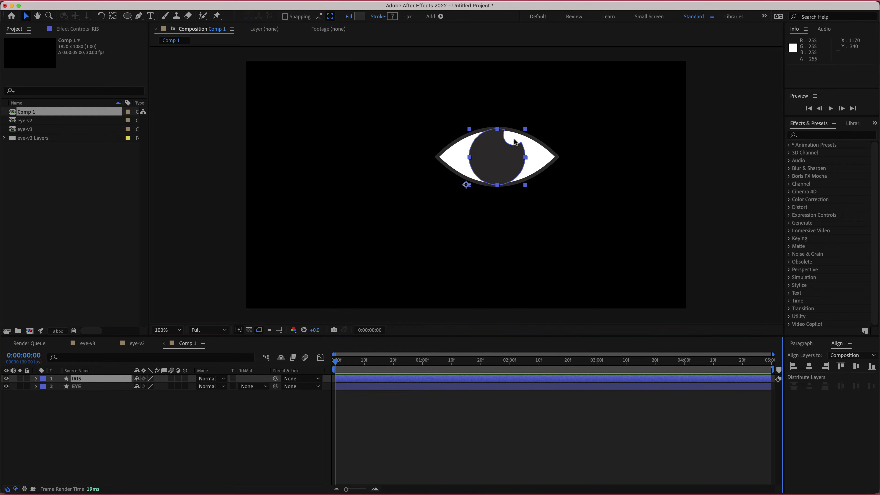
{"action": "left_click", "coordinate": [532, 154]}
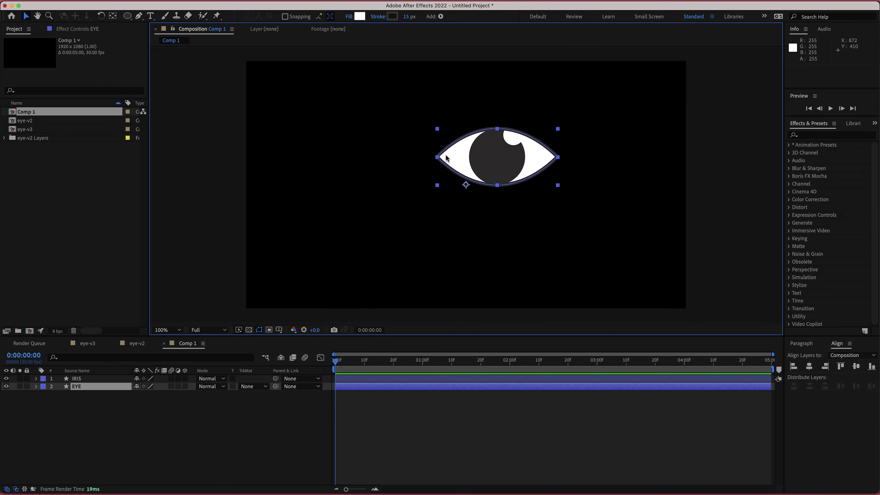
Step: Create a new solid named BG and move it beneath the EYE layer
{"action": "right_click", "coordinate": [103, 413]}
{"action": "mouse_move", "coordinate": [131, 422]}
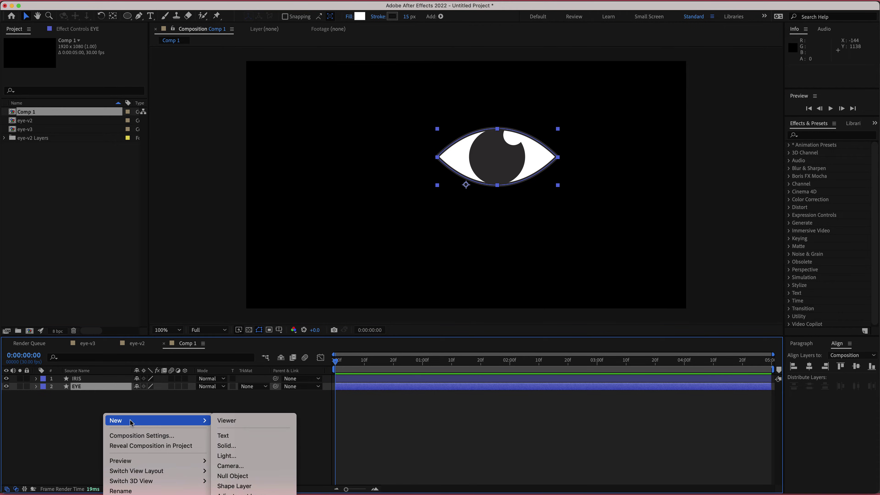
{"action": "left_click", "coordinate": [244, 446]}
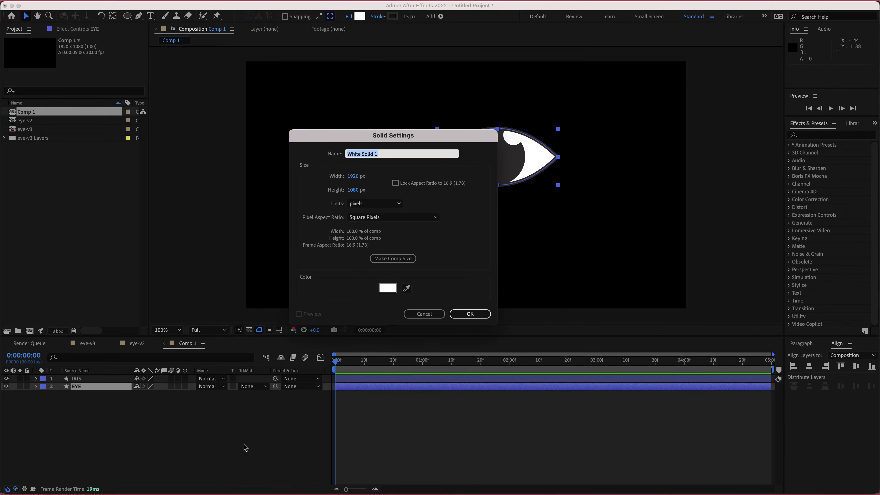
{"action": "type", "text": "BG"}
{"action": "key", "text": "Return"}
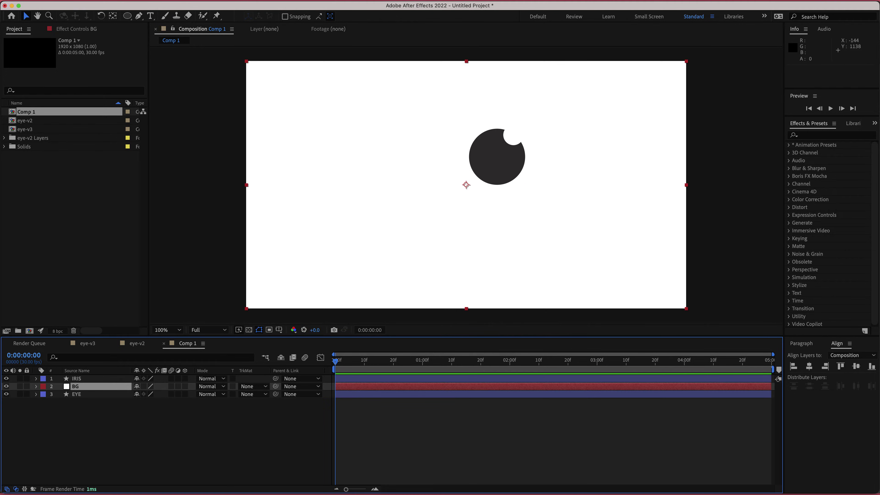
{"action": "left_click_drag", "start_coordinate": [91, 386], "coordinate": [91, 402]}
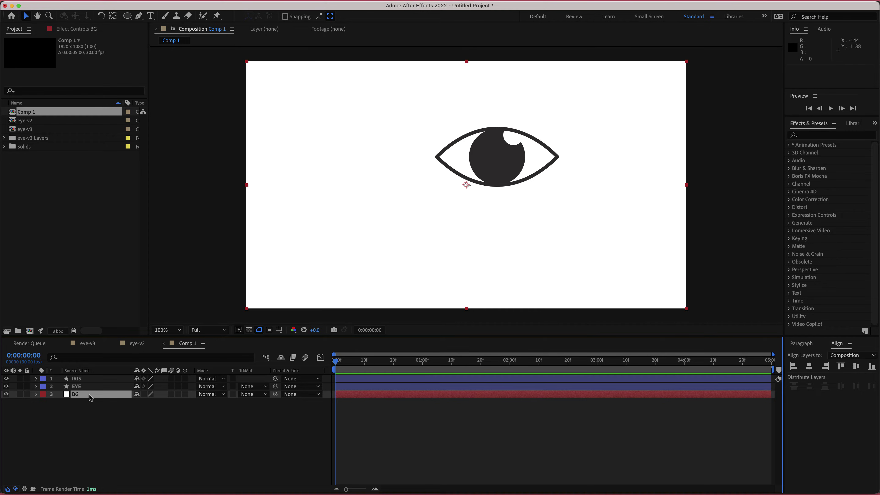
Step: Apply the Gradient Ramp effect to the BG solid via FX Console
{"action": "key", "text": "ctrl+space"}
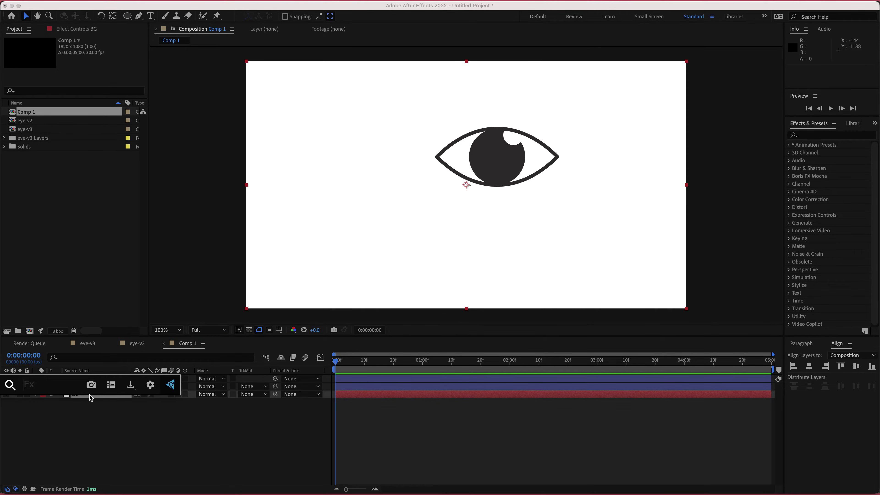
{"action": "type", "text": "grad"}
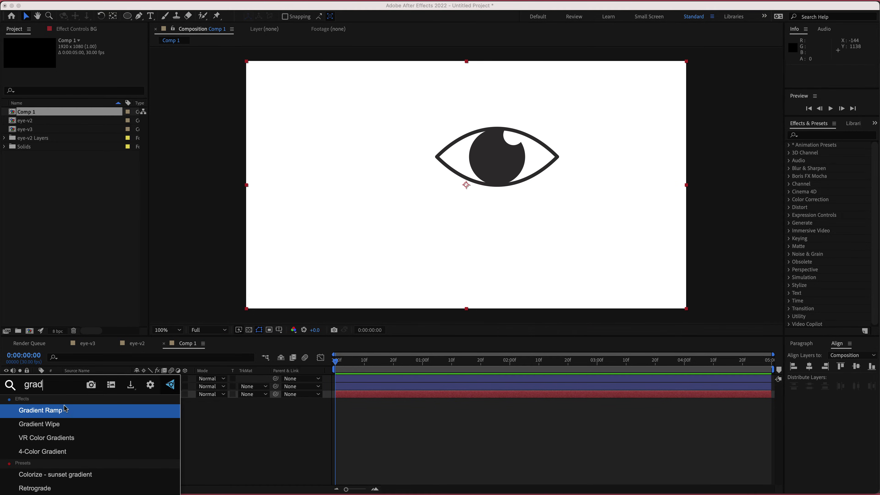
{"action": "left_click", "coordinate": [64, 410]}
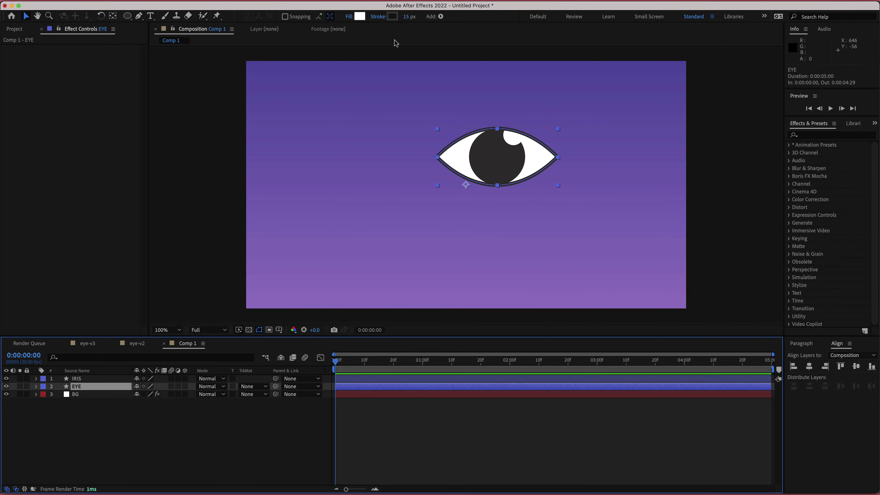
Step: Darken the EYE outline's stroke colour and fill the IRIS with black 000000
{"action": "left_click", "coordinate": [393, 17]}
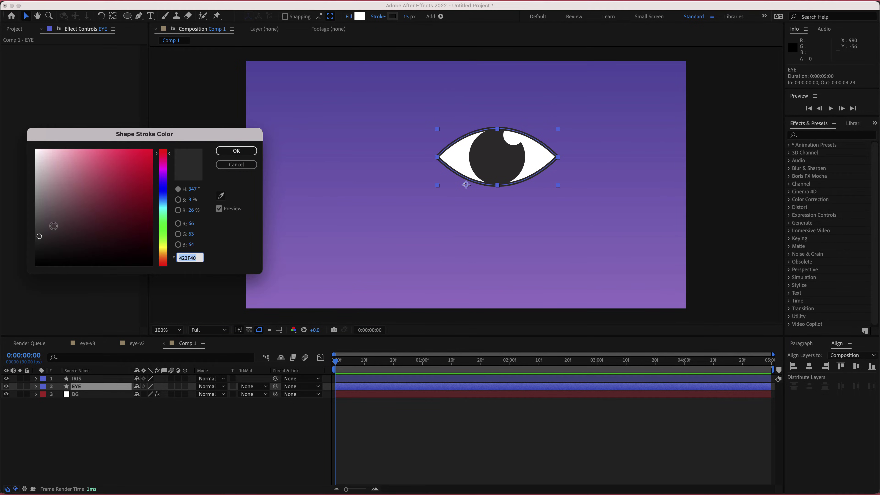
{"action": "left_click", "coordinate": [42, 245]}
{"action": "left_click", "coordinate": [236, 150]}
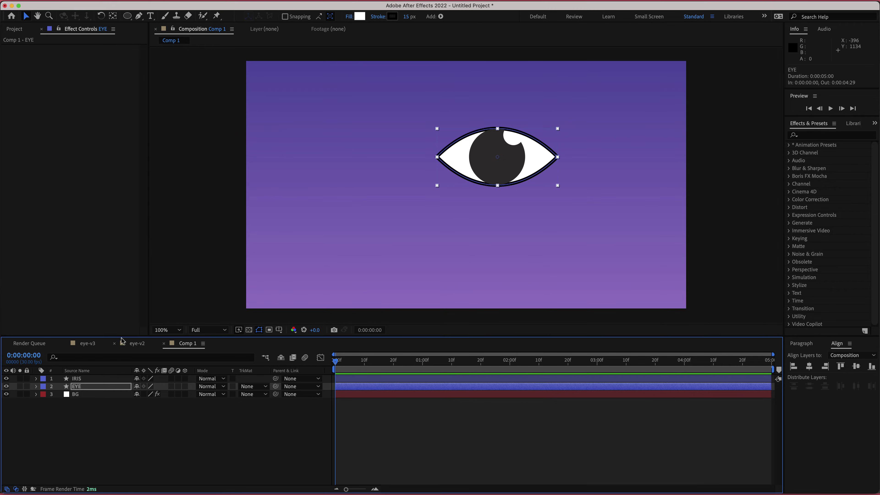
{"action": "left_click", "coordinate": [88, 380]}
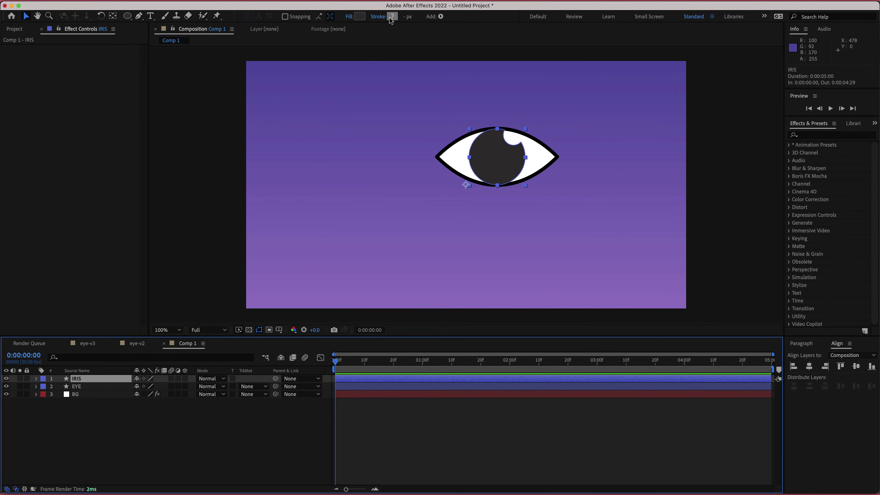
{"action": "left_click", "coordinate": [363, 19]}
{"action": "left_click_drag", "start_coordinate": [40, 240], "coordinate": [21, 273]}
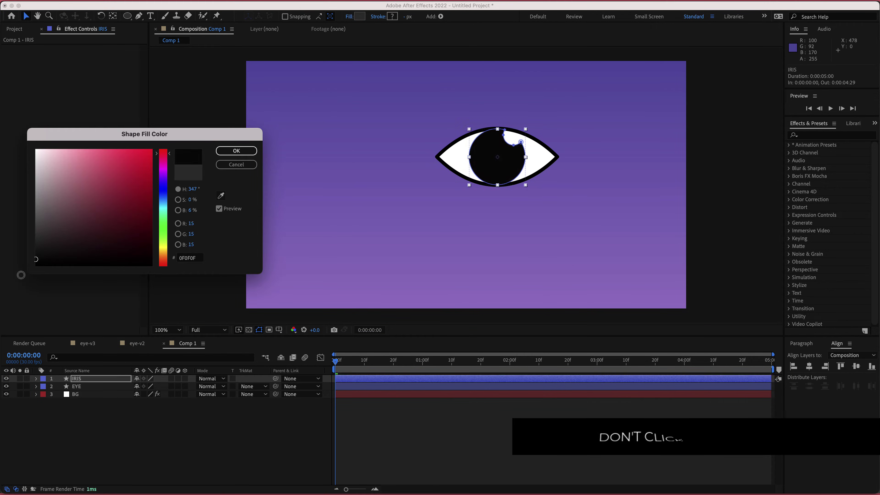
{"action": "left_click", "coordinate": [236, 150]}
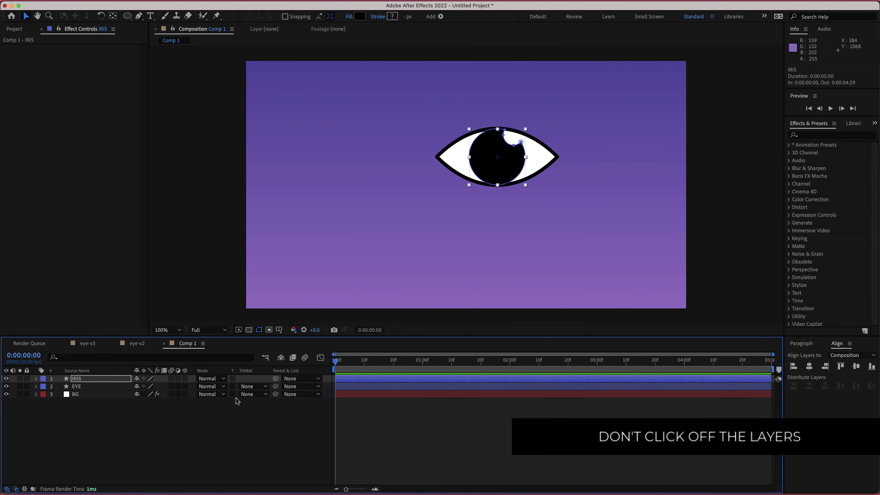
Step: Scale the IRIS to 90% and centre the eye horizontally and vertically
{"action": "key", "text": "s"}
{"action": "left_click_drag", "start_coordinate": [155, 385], "coordinate": [140, 386]}
{"action": "left_click", "coordinate": [422, 119]}
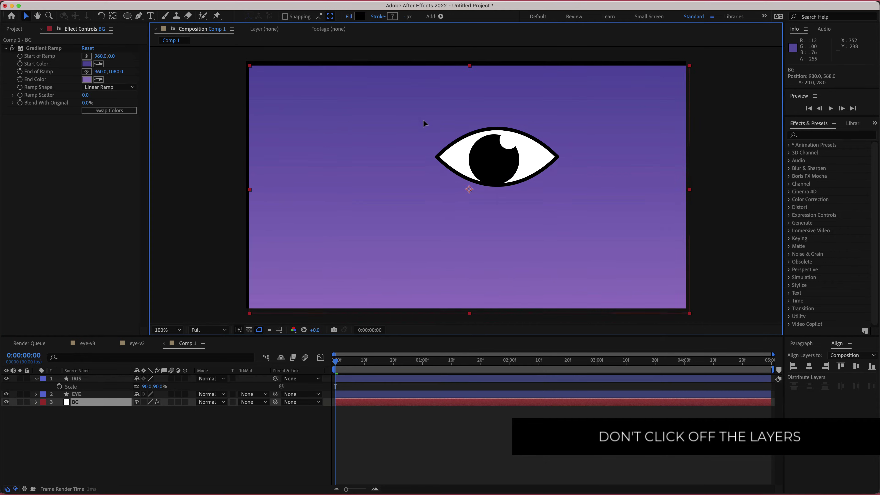
{"action": "key", "text": "super+z"}
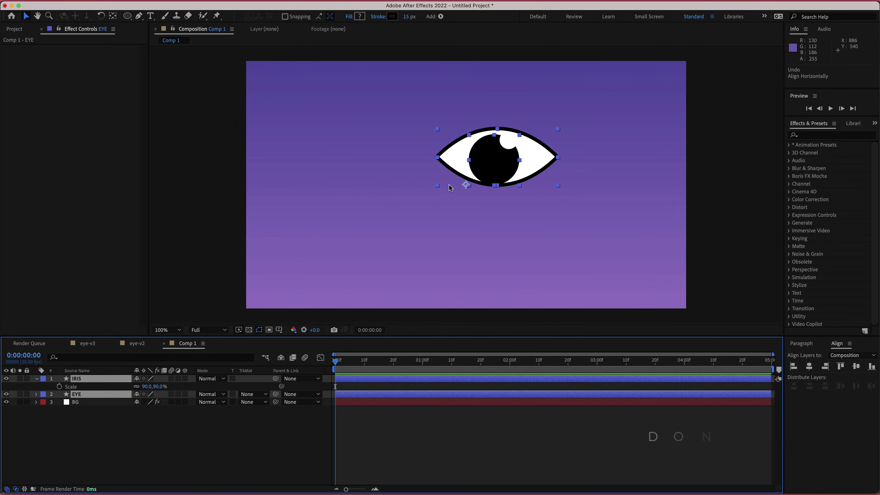
{"action": "left_click", "coordinate": [809, 366]}
{"action": "left_click", "coordinate": [856, 367]}
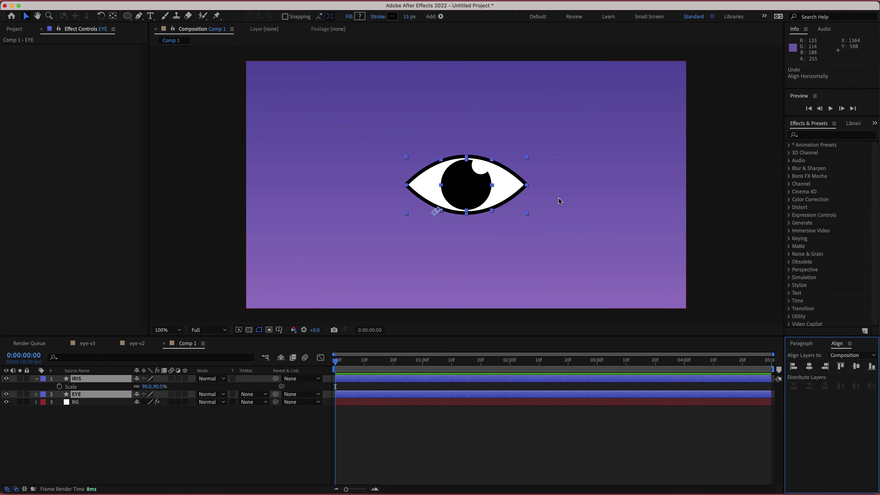
Step: Scale EYE to 195% and IRIS to 175%, centring both in the composition
{"action": "left_click", "coordinate": [173, 428]}
{"action": "left_click", "coordinate": [79, 379]}
{"action": "left_click", "coordinate": [78, 396], "text": "shift"}
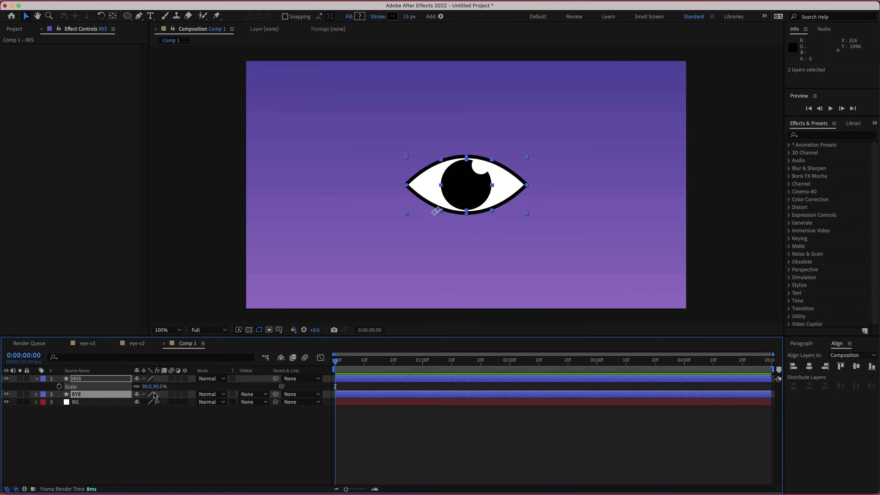
{"action": "key", "text": "u"}
{"action": "key", "text": "u"}
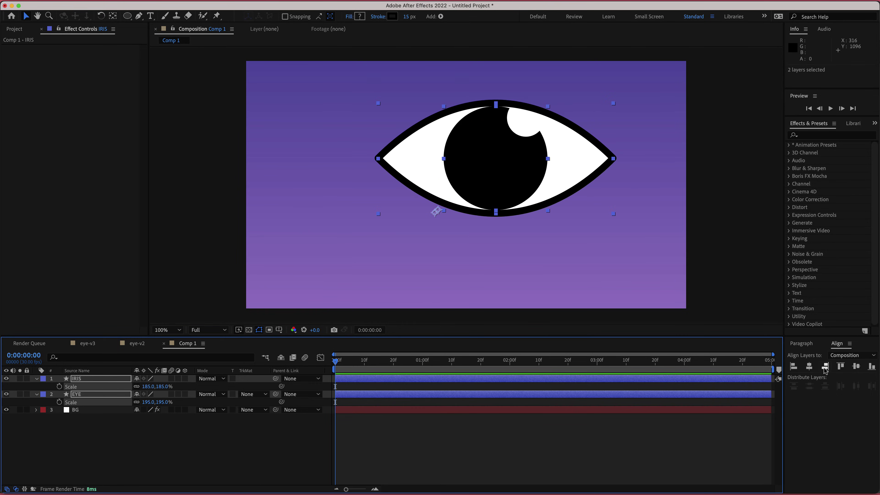
{"action": "left_click", "coordinate": [809, 366]}
{"action": "left_click", "coordinate": [856, 366]}
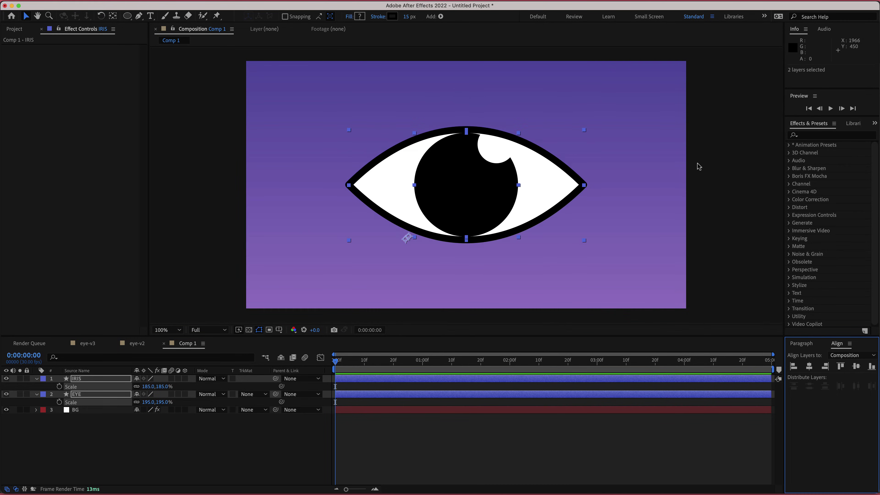
{"action": "left_click", "coordinate": [706, 160]}
{"action": "left_click", "coordinate": [443, 287]}
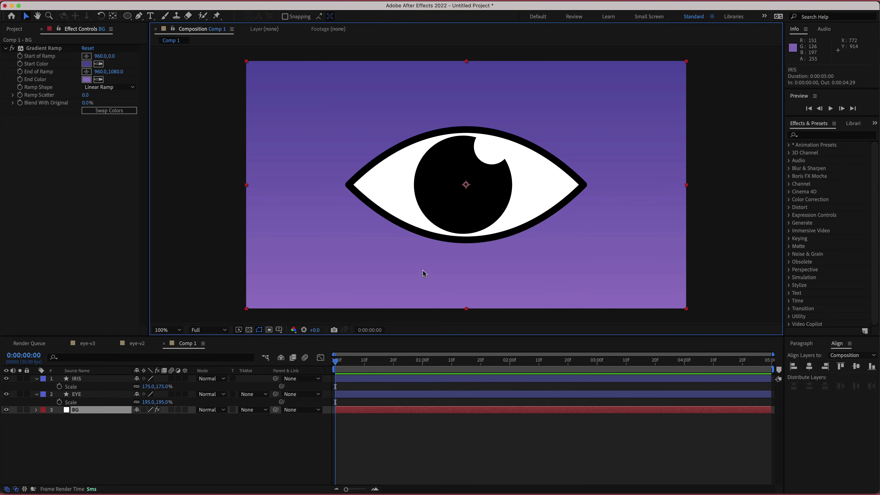
Step: Apply the Set Matte effect to the IRIS layer
{"action": "left_click", "coordinate": [83, 382]}
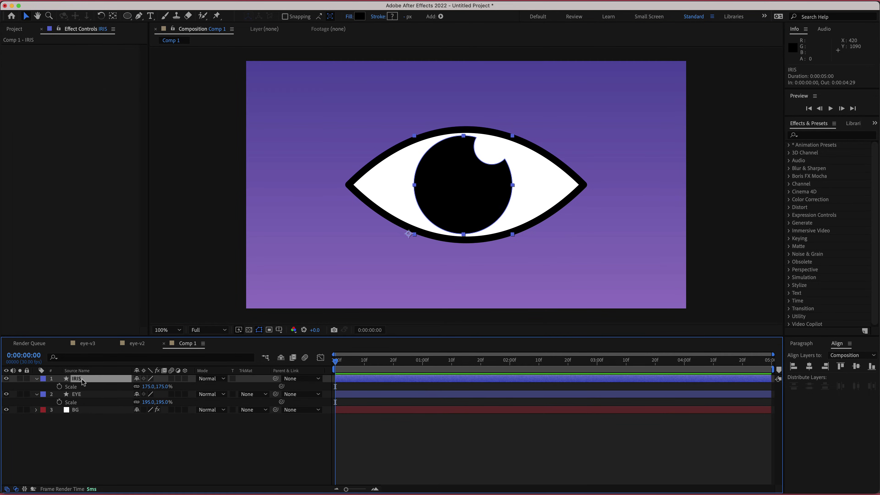
{"action": "key", "text": "ctrl+space"}
{"action": "type", "text": "set m"}
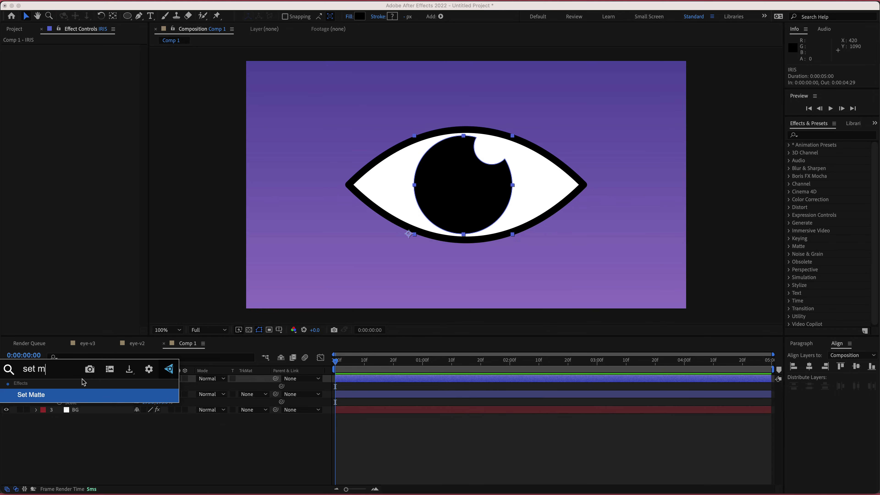
{"action": "key", "text": "Return"}
Step: Take the iris matte from layer 2. EYE's Masks, then test by dragging the iris
{"action": "left_click", "coordinate": [92, 56]}
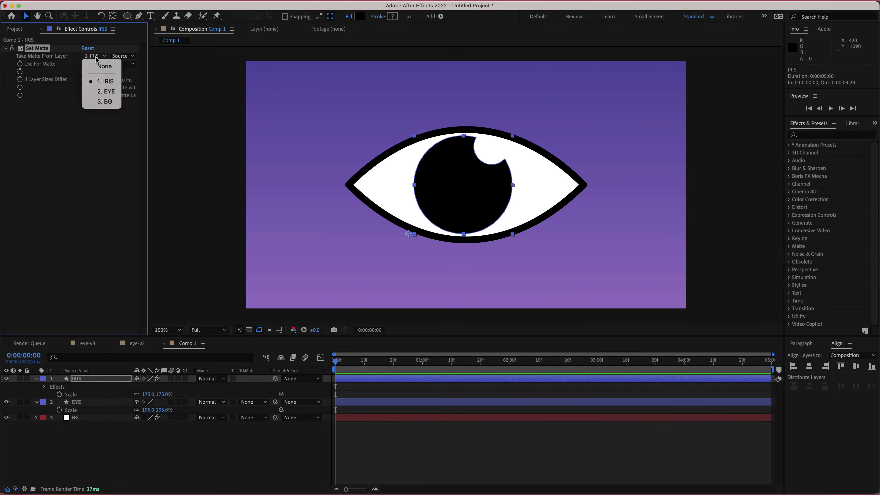
{"action": "left_click", "coordinate": [100, 92]}
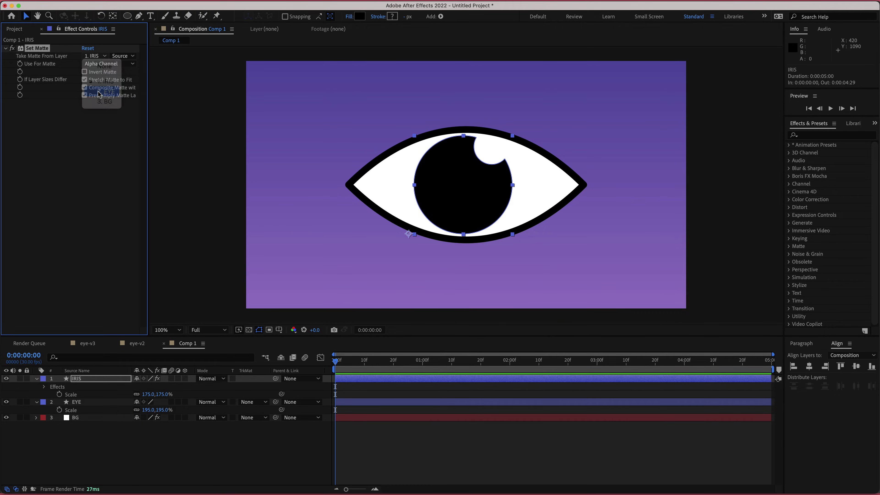
{"action": "left_click", "coordinate": [122, 56]}
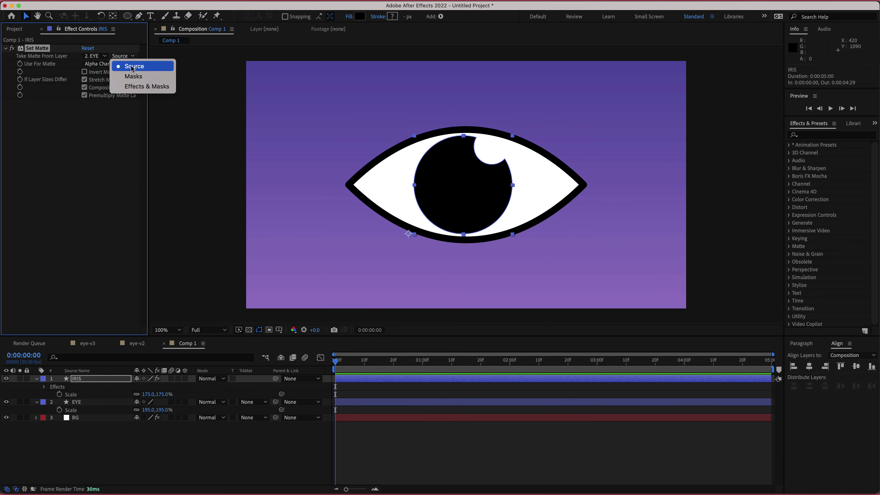
{"action": "left_click", "coordinate": [134, 77]}
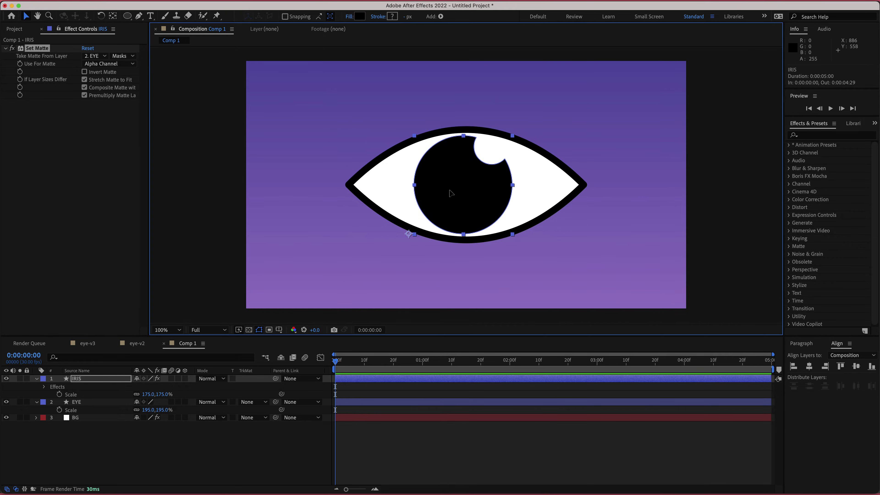
{"action": "mouse_move", "coordinate": [450, 191]}
{"action": "left_mouse_down"}
{"action": "mouse_move", "coordinate": [402, 255]}
{"action": "mouse_move", "coordinate": [389, 200]}
{"action": "mouse_move", "coordinate": [483, 228]}
{"action": "mouse_move", "coordinate": [536, 233]}
{"action": "mouse_move", "coordinate": [466, 191]}
{"action": "left_mouse_up"}
Step: Undo the iris test move and parent IRIS to the EYE layer
{"action": "key", "text": "super+z"}
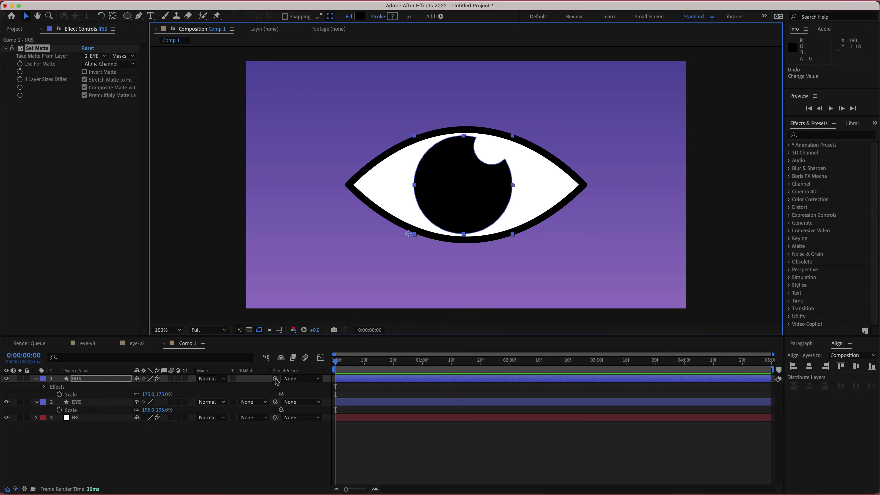
{"action": "left_click_drag", "start_coordinate": [275, 379], "coordinate": [76, 402]}
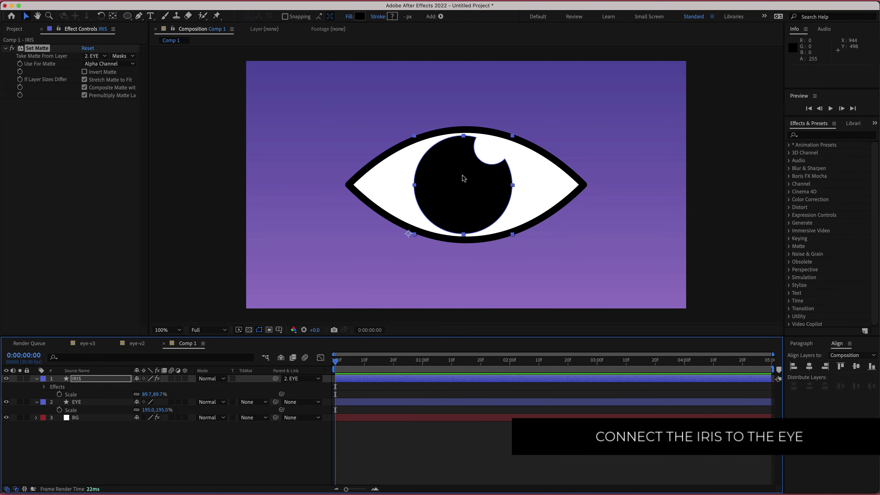
{"action": "left_click", "coordinate": [79, 402]}
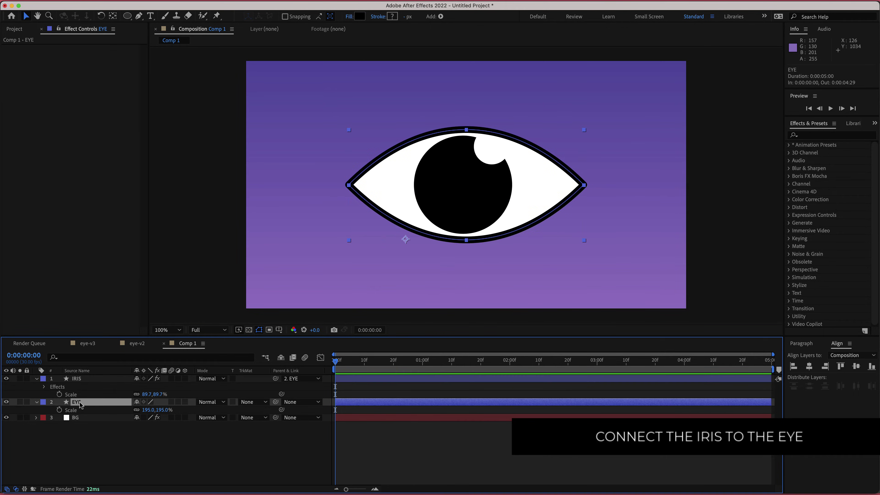
Step: Duplicate EYE, move the copy to the top of the stack and rename it LID
{"action": "key", "text": "super+d"}
{"action": "left_click_drag", "start_coordinate": [80, 404], "coordinate": [81, 380]}
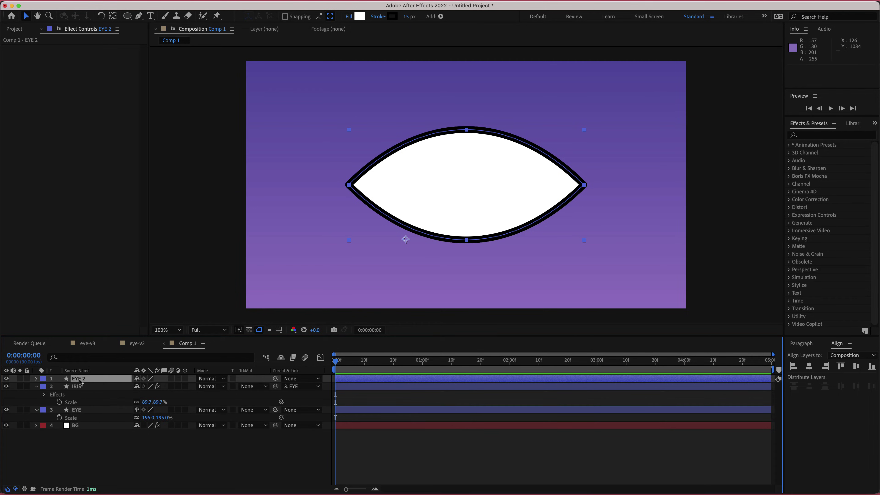
{"action": "key", "text": "Return"}
{"action": "type", "text": "LID"}
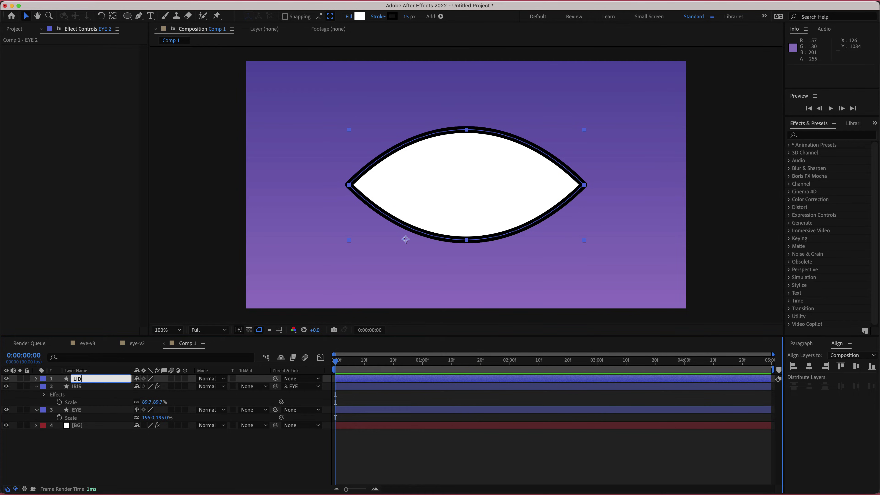
{"action": "left_click", "coordinate": [120, 452]}
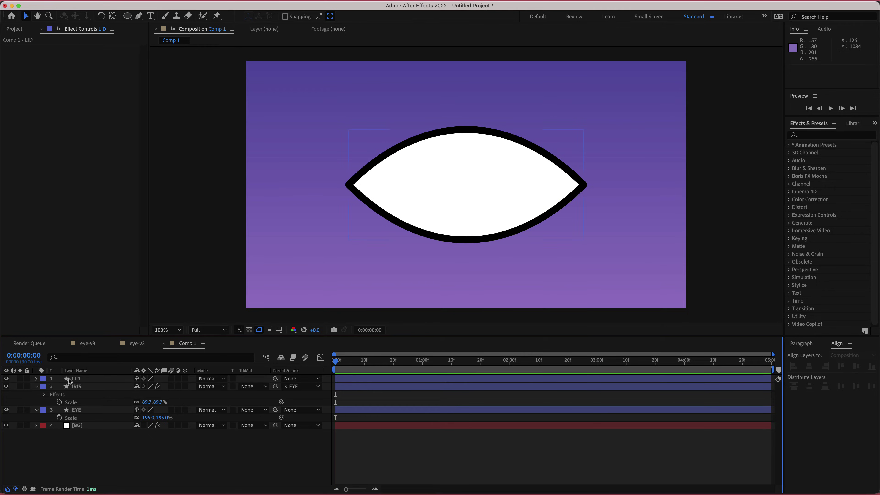
{"action": "left_click", "coordinate": [79, 380]}
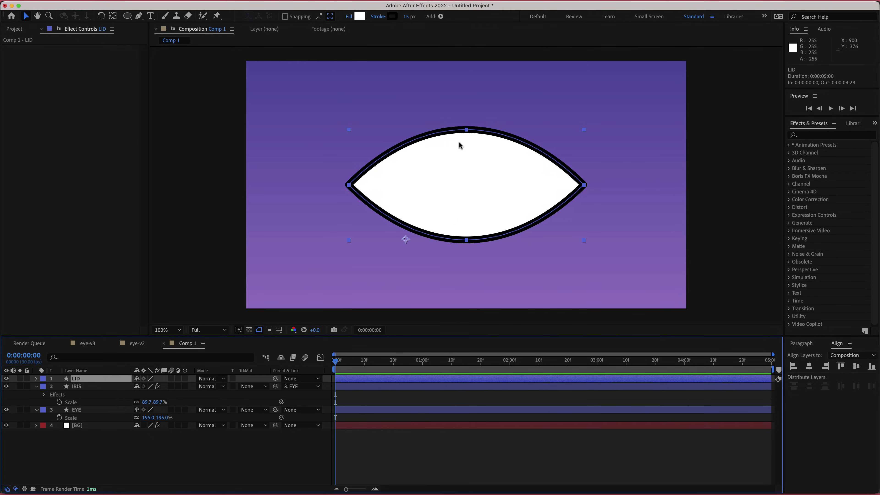
Step: Set the LID shape's Fill Options to None
{"action": "left_click", "coordinate": [360, 17]}
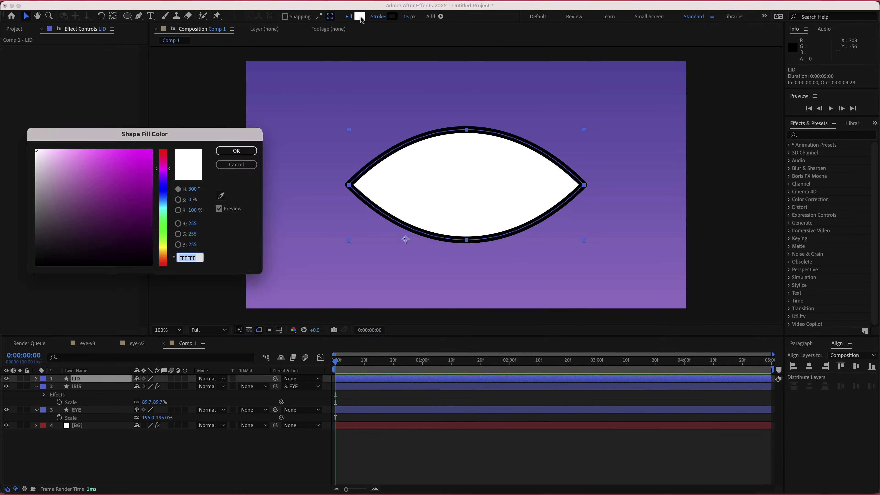
{"action": "key", "text": "Return"}
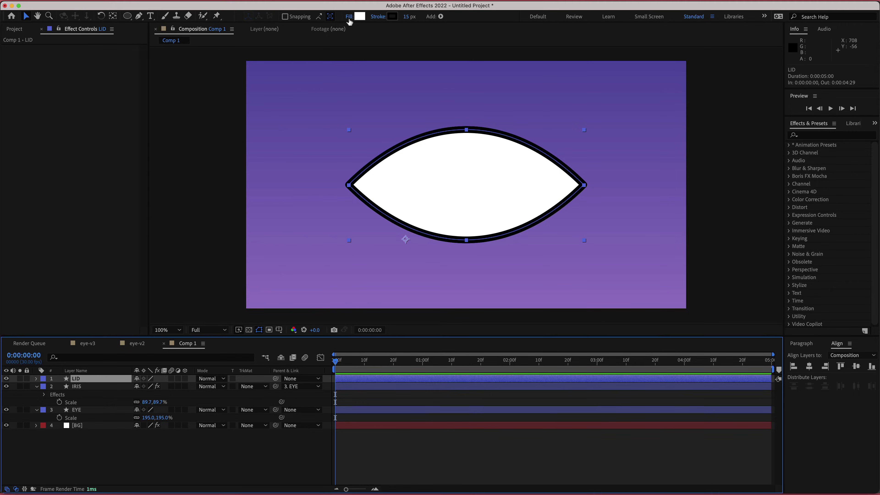
{"action": "left_click", "coordinate": [349, 18]}
{"action": "left_click", "coordinate": [348, 208]}
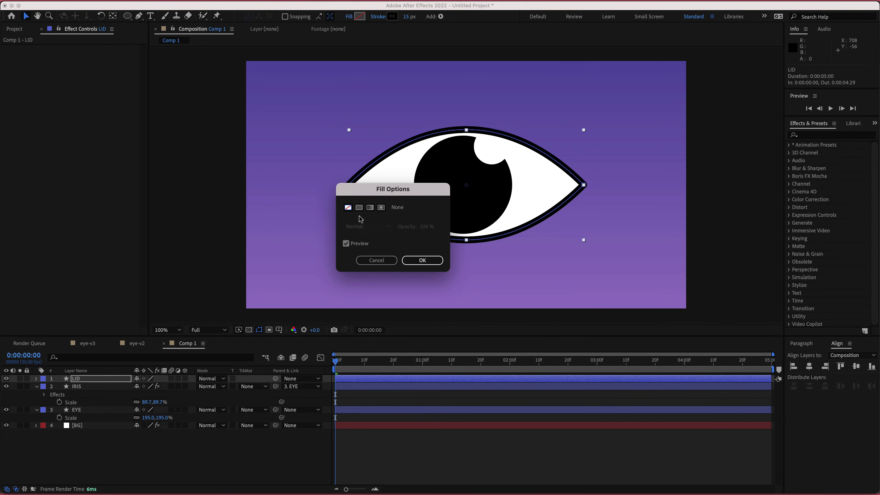
{"action": "left_click", "coordinate": [423, 261]}
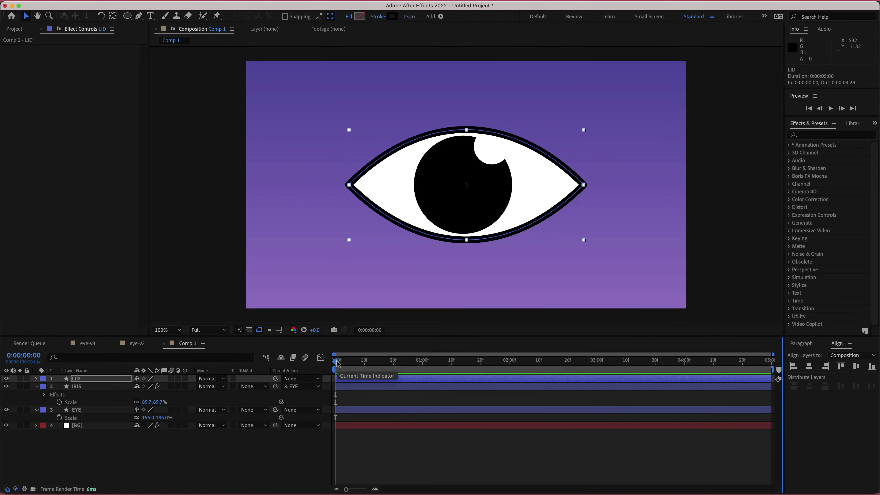
Step: Keyframe the LID's Group 1 Path at frame 0 and frame 10, then return to frame 0
{"action": "left_click", "coordinate": [36, 379]}
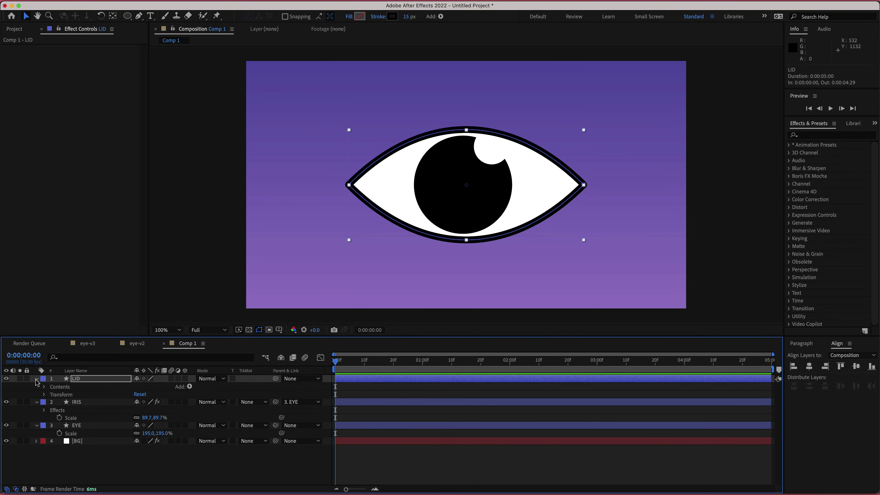
{"action": "left_click", "coordinate": [43, 387]}
{"action": "left_click", "coordinate": [51, 395]}
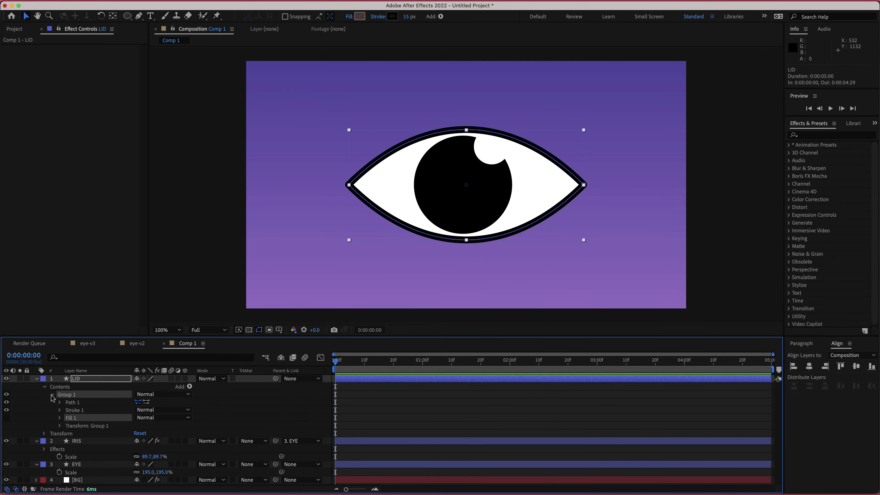
{"action": "left_click", "coordinate": [59, 402]}
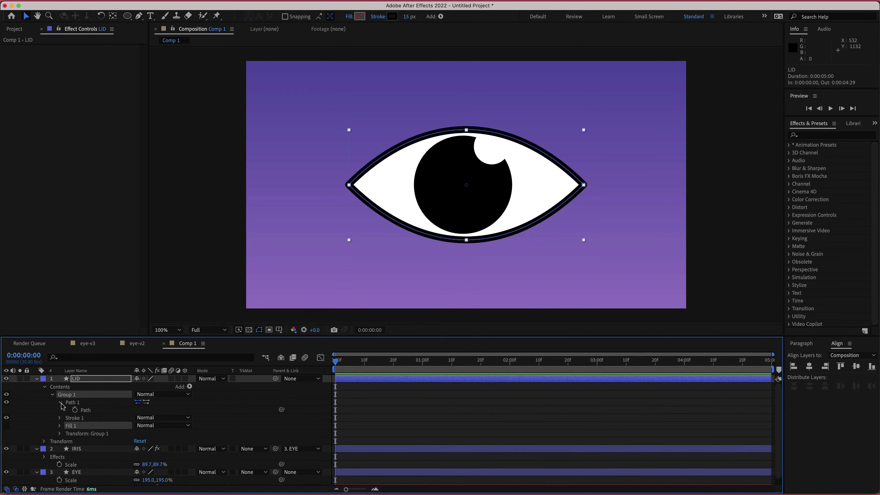
{"action": "left_click", "coordinate": [75, 410]}
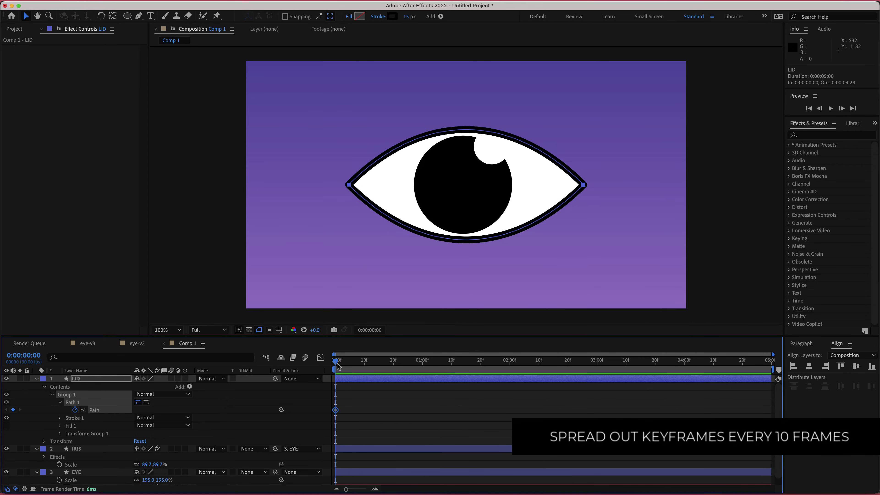
{"action": "left_click_drag", "start_coordinate": [349, 361], "coordinate": [364, 365]}
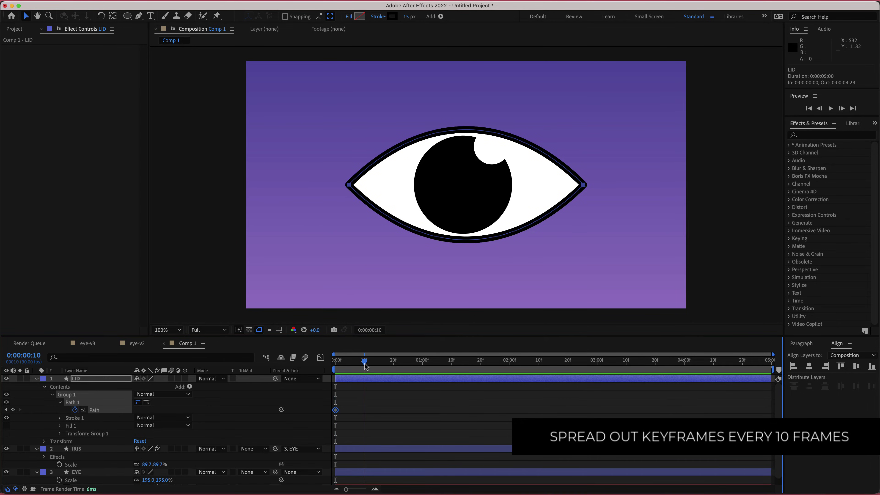
{"action": "left_click", "coordinate": [13, 410]}
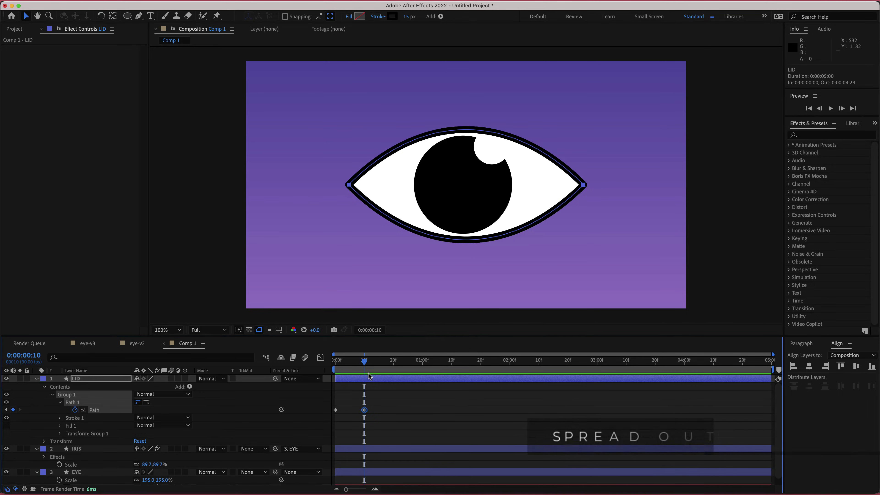
{"action": "left_click_drag", "start_coordinate": [366, 364], "coordinate": [327, 366]}
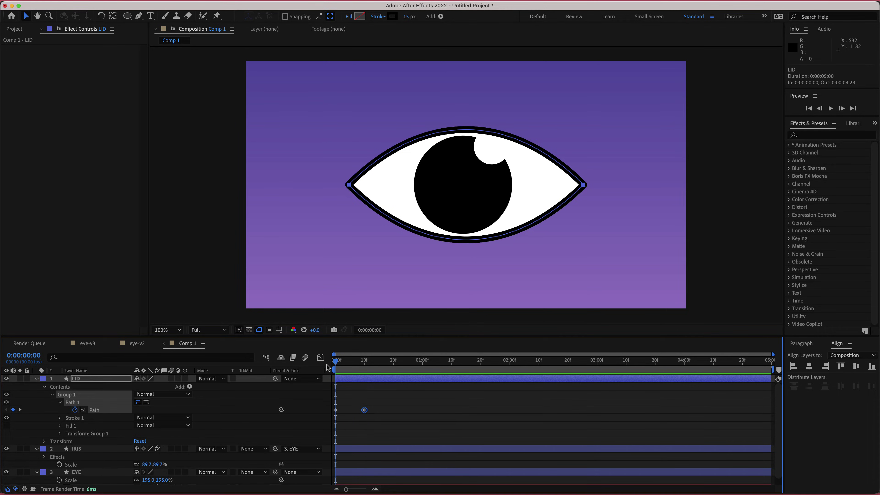
{"action": "left_click", "coordinate": [335, 410]}
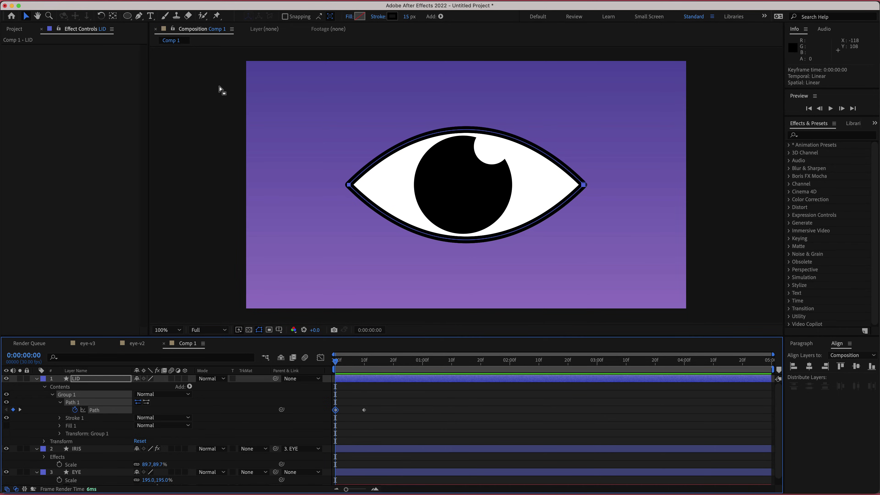
Step: At frame 0, add a vertex at the lid's bottom and pull the curve up onto the eye's top arc
{"action": "left_click", "coordinate": [138, 16]}
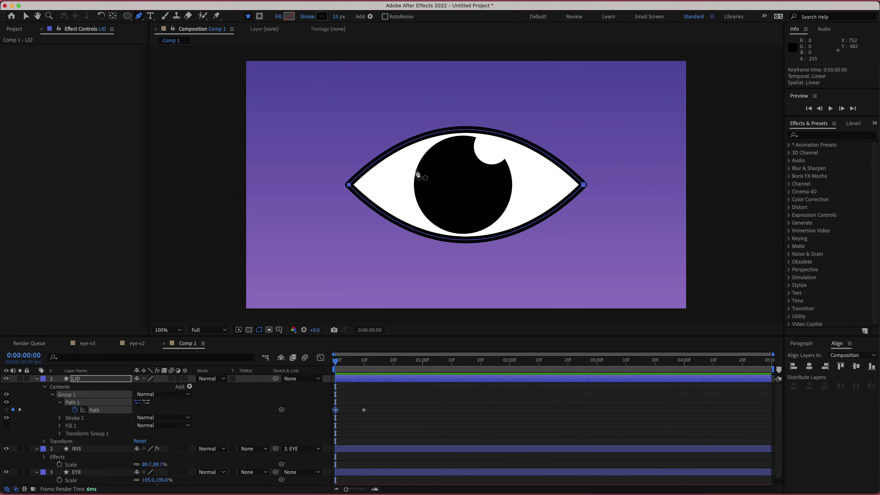
{"action": "left_click", "coordinate": [466, 240]}
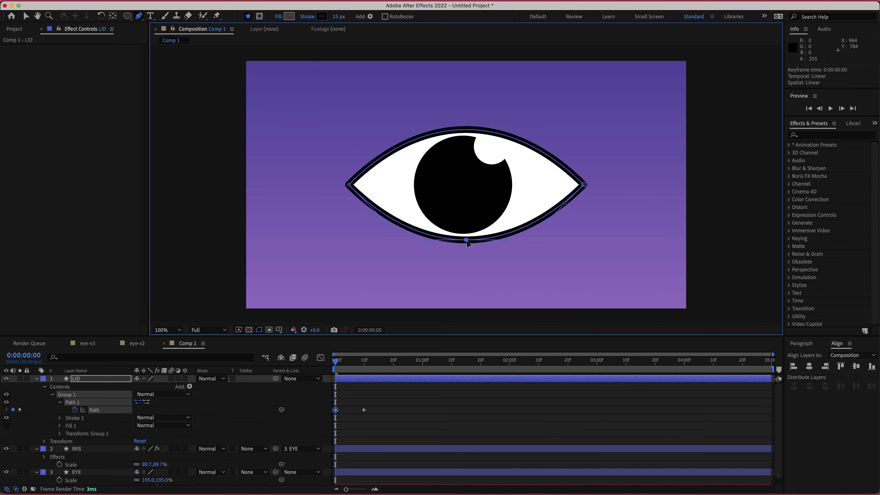
{"action": "left_click_drag", "start_coordinate": [466, 242], "coordinate": [471, 131]}
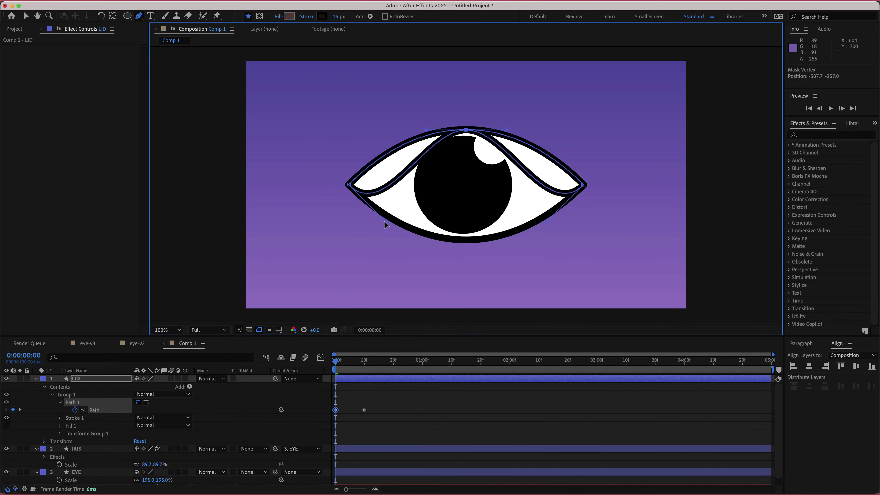
{"action": "left_click_drag", "start_coordinate": [380, 216], "coordinate": [378, 153]}
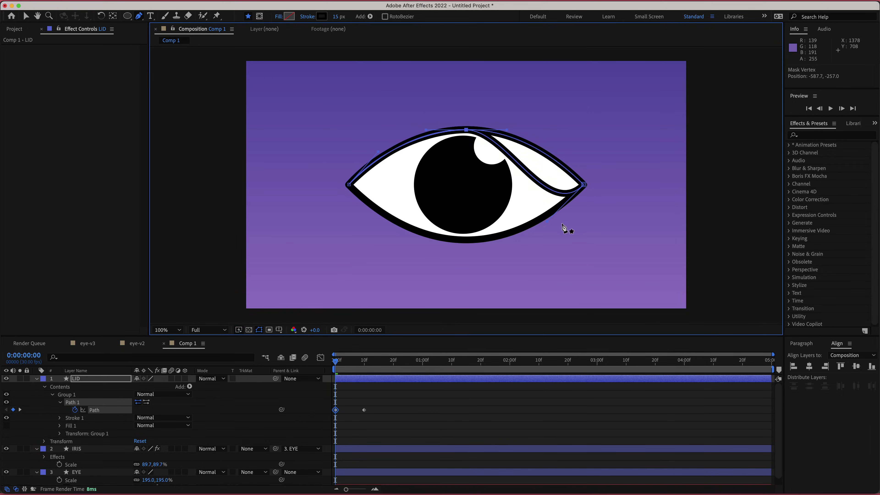
{"action": "left_click_drag", "start_coordinate": [547, 221], "coordinate": [559, 165]}
{"action": "left_click_drag", "start_coordinate": [563, 163], "coordinate": [563, 161]}
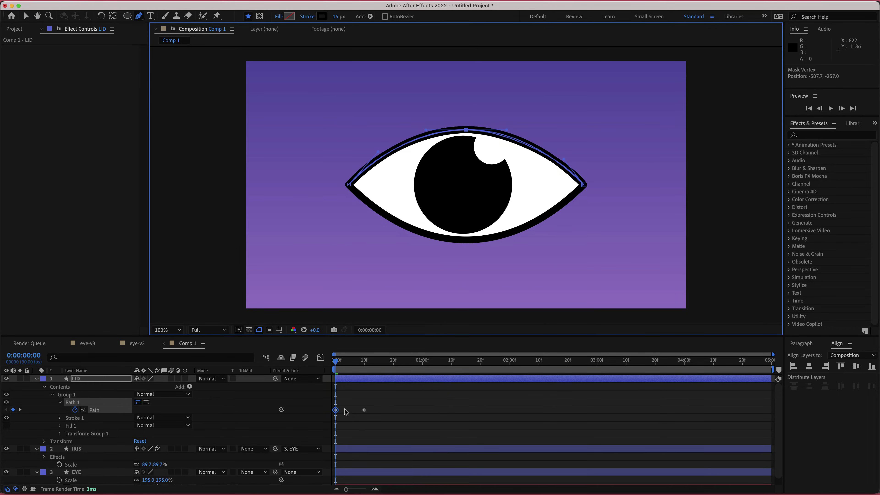
{"action": "mouse_move", "coordinate": [335, 361]}
{"action": "left_mouse_down"}
{"action": "mouse_move", "coordinate": [390, 361]}
{"action": "mouse_move", "coordinate": [332, 366]}
{"action": "left_mouse_up"}
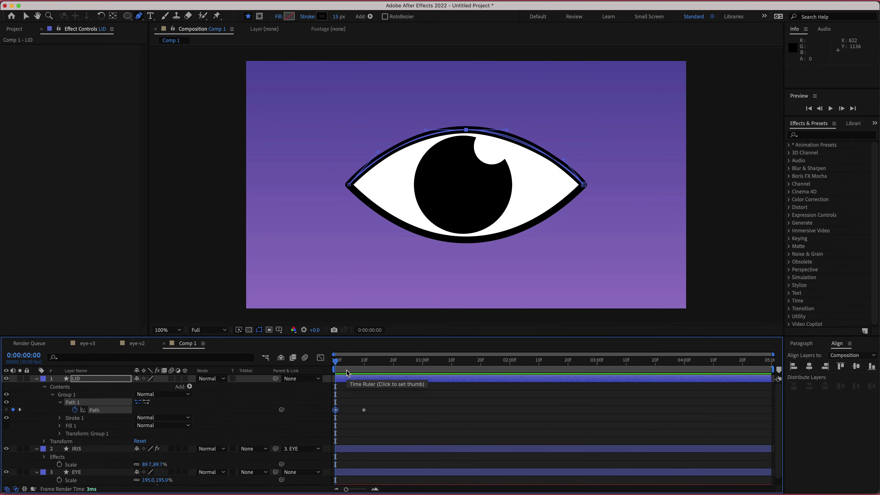
{"action": "key", "text": "super+c"}
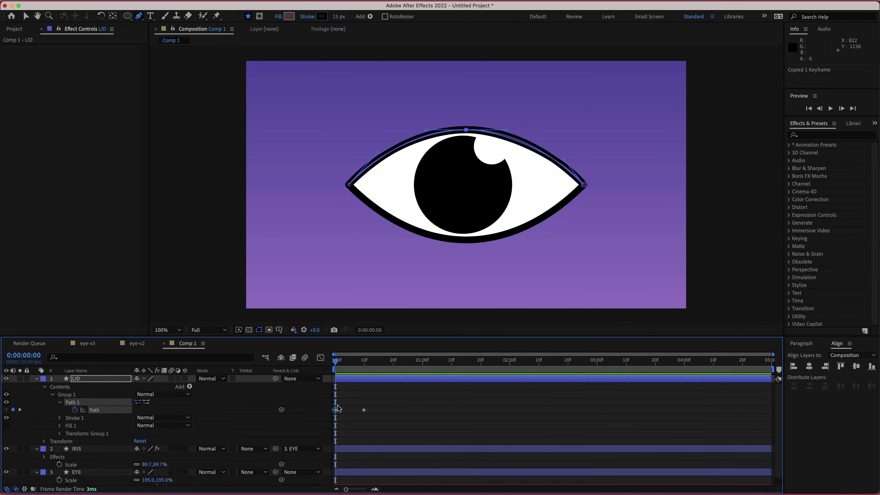
{"action": "left_click_drag", "start_coordinate": [339, 366], "coordinate": [395, 369]}
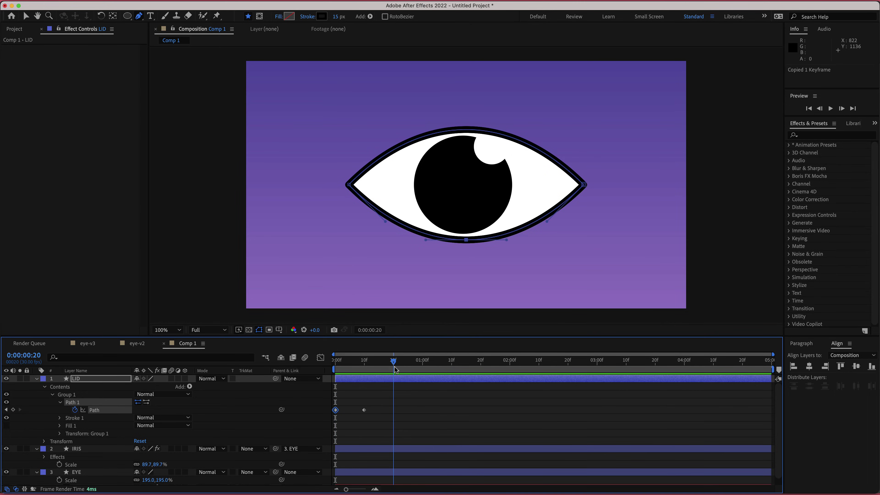
{"action": "key", "text": "super+v"}
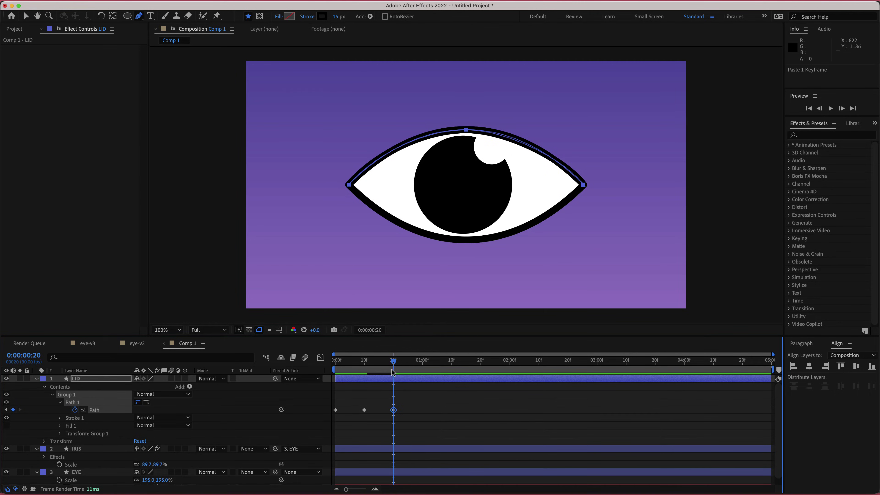
{"action": "mouse_move", "coordinate": [394, 363]}
{"action": "left_mouse_down"}
{"action": "mouse_move", "coordinate": [350, 364]}
{"action": "mouse_move", "coordinate": [394, 363]}
{"action": "left_mouse_up"}
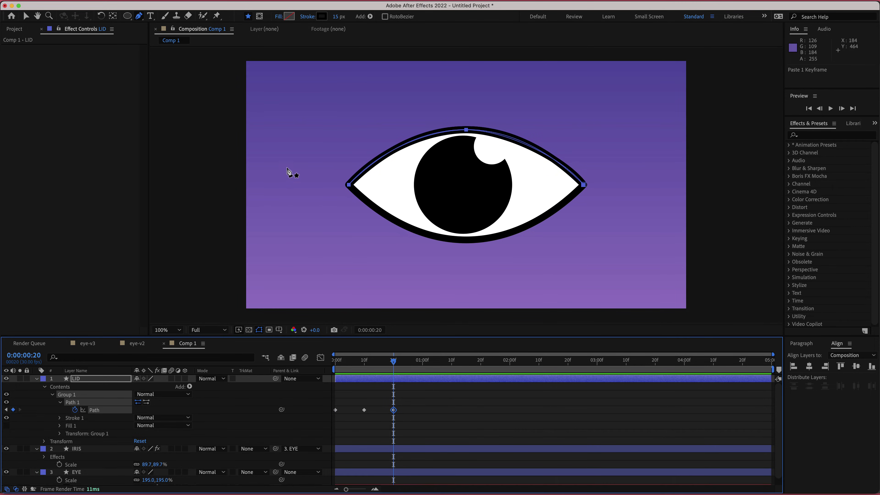
Step: Give the LID shape a pale pink fill from a Color Hunt palette and preview the blink
{"action": "left_click", "coordinate": [287, 17]}
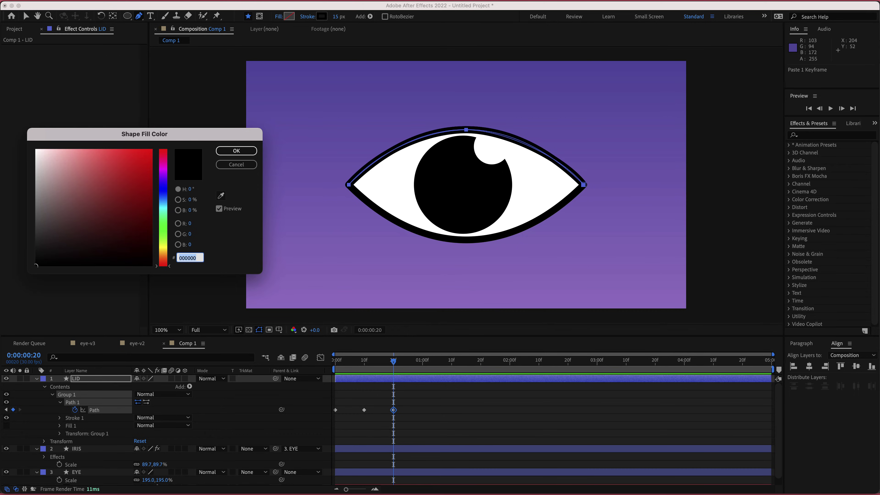
{"action": "key", "text": "super+Tab"}
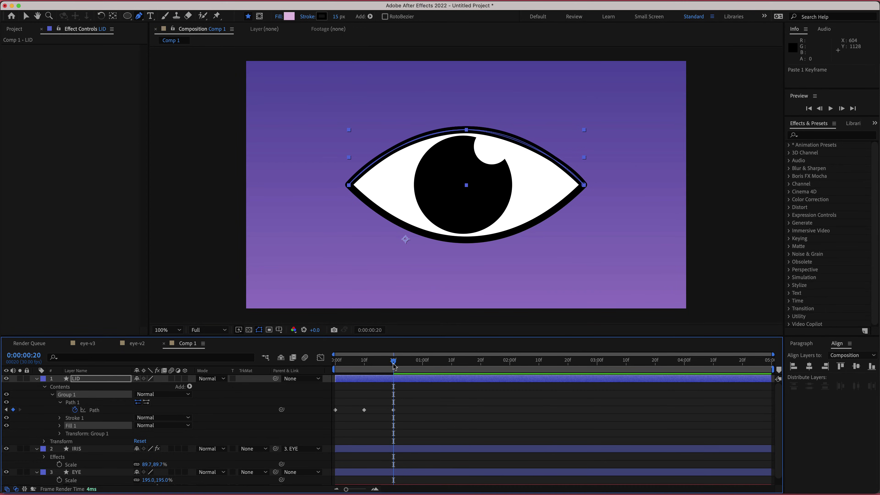
{"action": "left_click_drag", "start_coordinate": [394, 362], "coordinate": [357, 360]}
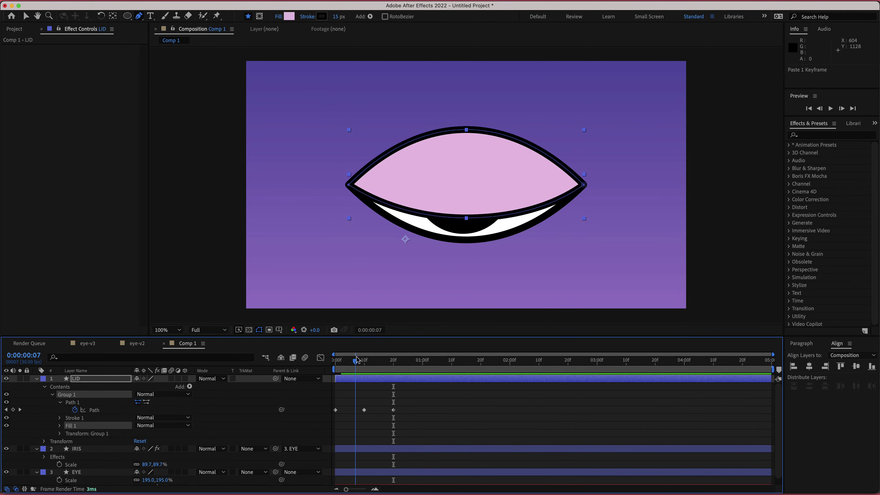
{"action": "key", "text": "space"}
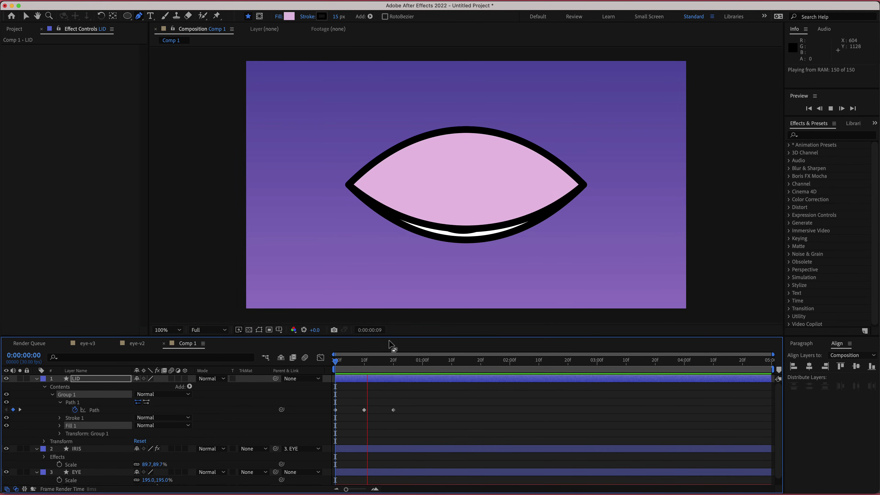
Step: Apply Easy Ease to all three LID Path keyframes
{"action": "left_click_drag", "start_coordinate": [390, 344], "coordinate": [390, 206]}
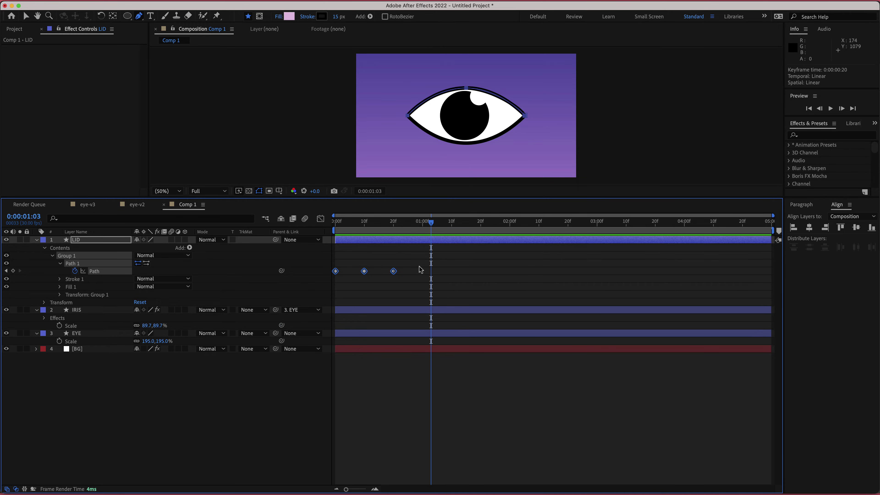
{"action": "right_click", "coordinate": [394, 273]}
{"action": "mouse_move", "coordinate": [453, 417]}
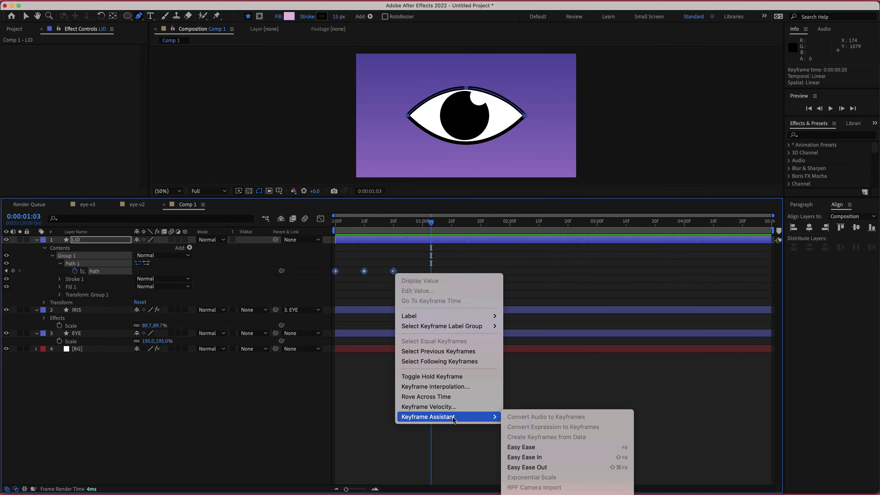
{"action": "left_click", "coordinate": [552, 446]}
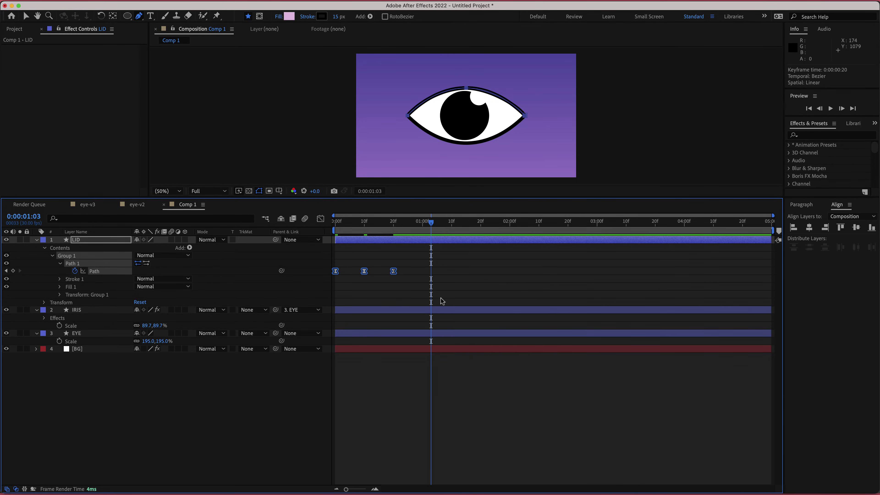
{"action": "left_click_drag", "start_coordinate": [413, 196], "coordinate": [413, 282]}
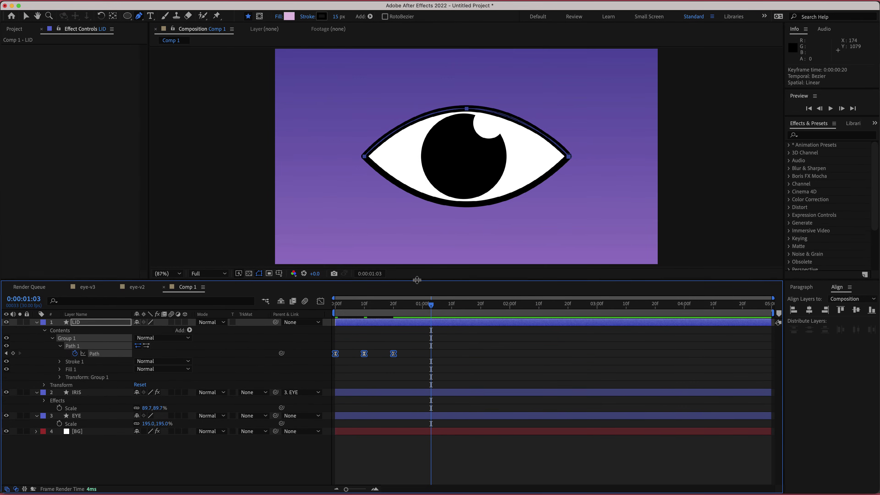
Step: Raise the lid Path keyframes' final ease influence to about 91% in the Graph Editor
{"action": "left_click", "coordinate": [320, 304]}
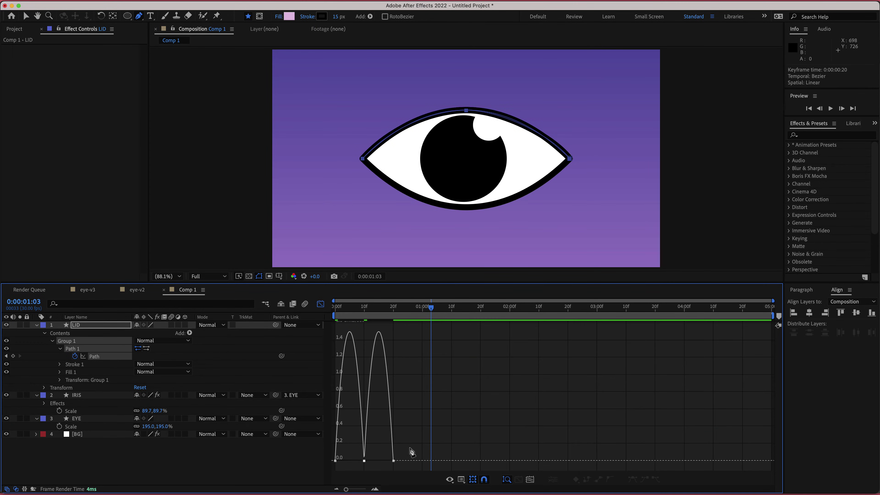
{"action": "left_click_drag", "start_coordinate": [411, 451], "coordinate": [314, 470]}
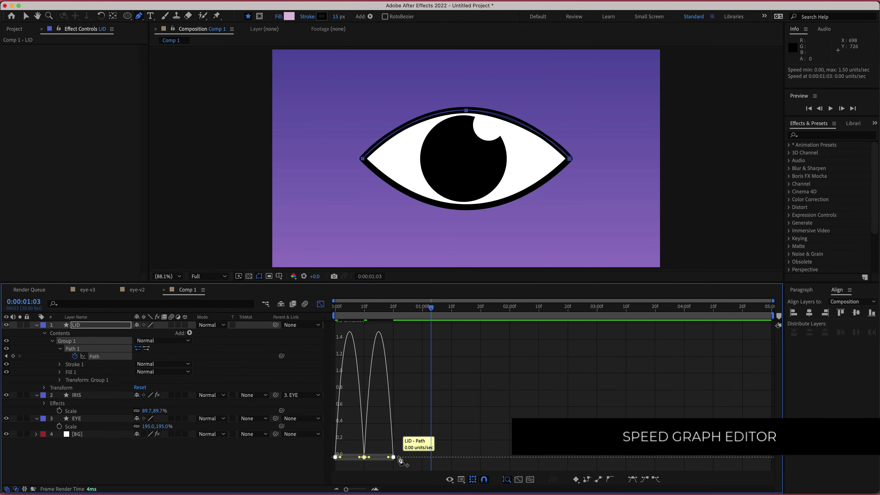
{"action": "left_click_drag", "start_coordinate": [387, 457], "coordinate": [379, 456]}
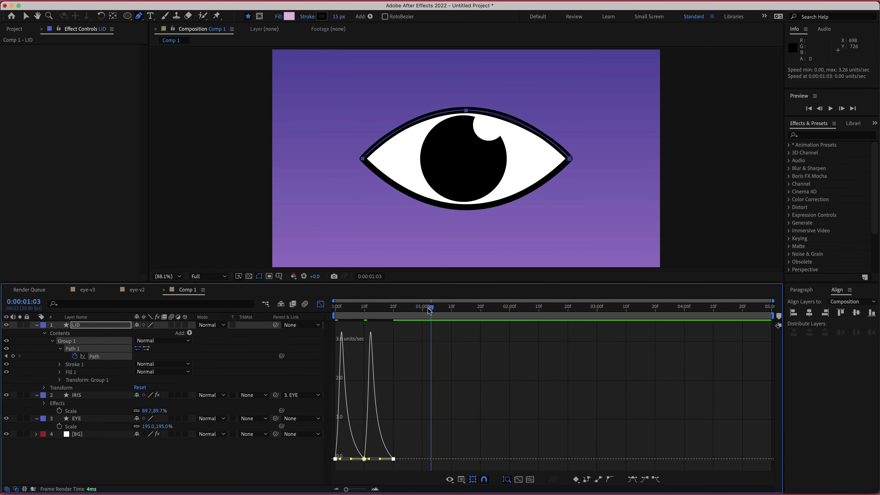
Step: Back in the layer bar view, select the three lid Path keyframes to shift them later
{"action": "left_click_drag", "start_coordinate": [431, 307], "coordinate": [451, 308]}
{"action": "key", "text": "shift+F3"}
{"action": "left_click", "coordinate": [432, 351]}
{"action": "left_click_drag", "start_coordinate": [432, 351], "coordinate": [368, 359]}
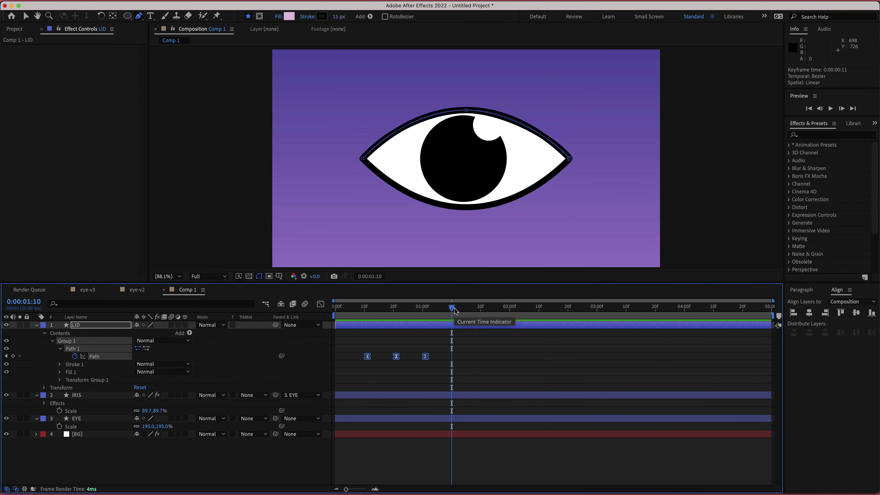
Step: Start the blink at 0:00:00:11 and paste a second copy of the three lid keyframes after it
{"action": "left_click_drag", "start_coordinate": [451, 307], "coordinate": [324, 315]}
{"action": "key", "text": "space"}
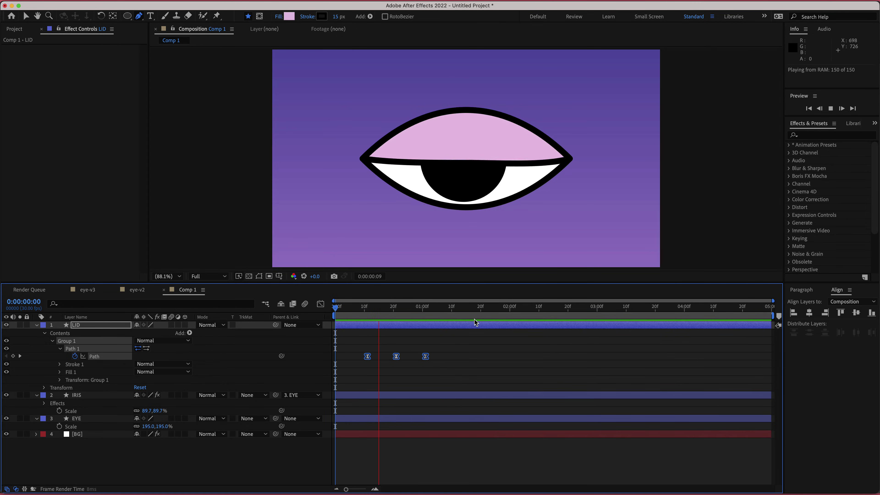
{"action": "left_click_drag", "start_coordinate": [465, 346], "coordinate": [355, 366]}
{"action": "key", "text": "super+c"}
{"action": "mouse_move", "coordinate": [467, 307]}
{"action": "left_mouse_down"}
{"action": "mouse_move", "coordinate": [426, 313]}
{"action": "mouse_move", "coordinate": [455, 315]}
{"action": "left_mouse_up"}
{"action": "key", "text": "super+v"}
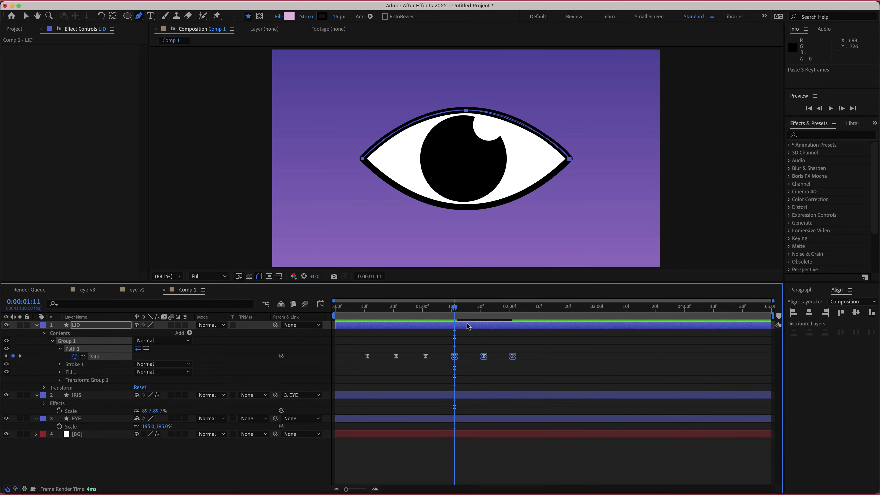
{"action": "key", "text": "space"}
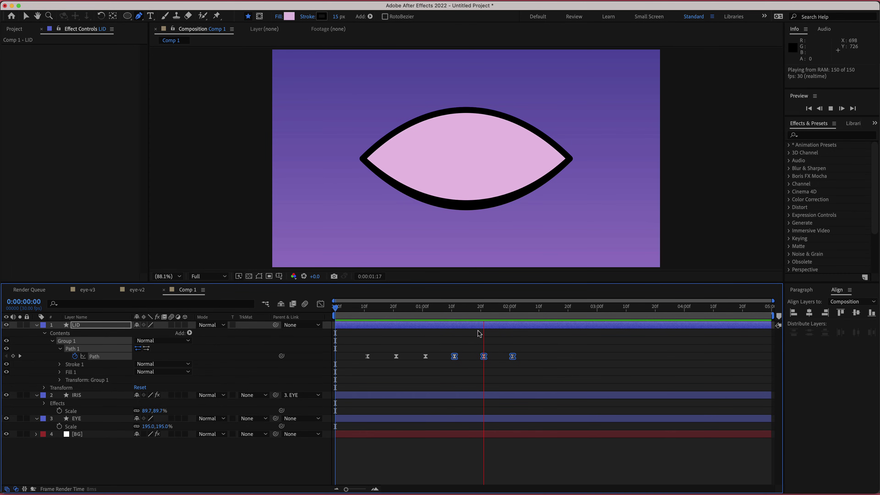
{"action": "key", "text": "space"}
Step: Stretch all six lid keyframes so the double blink runs to about 0:00:02:01
{"action": "left_click_drag", "start_coordinate": [544, 346], "coordinate": [329, 373]}
{"action": "left_click_drag", "start_coordinate": [517, 358], "coordinate": [546, 363]}
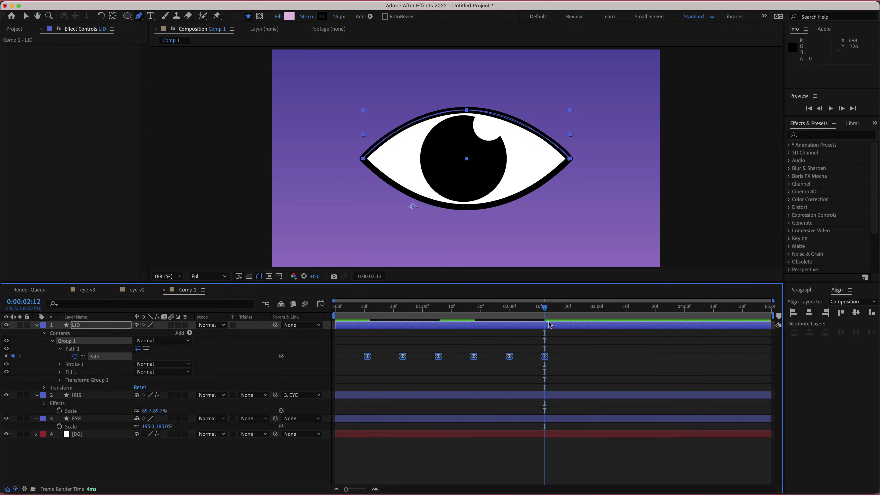
{"action": "key", "text": "space"}
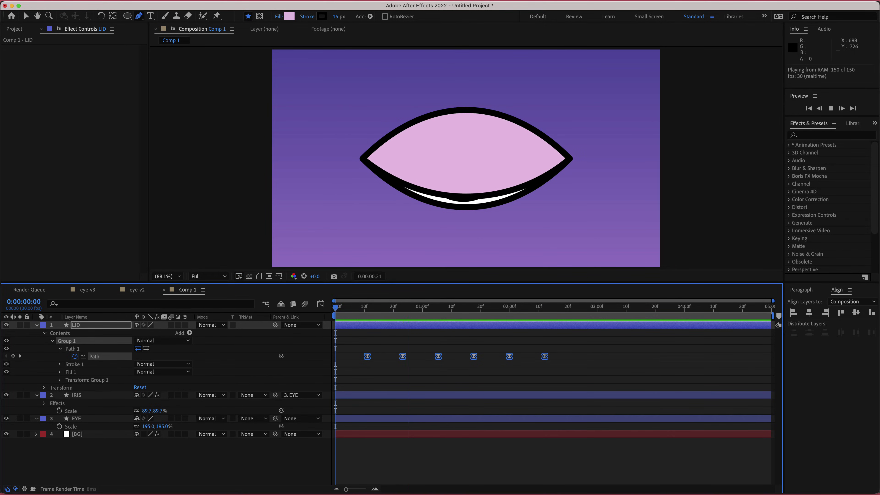
{"action": "left_click", "coordinate": [88, 395]}
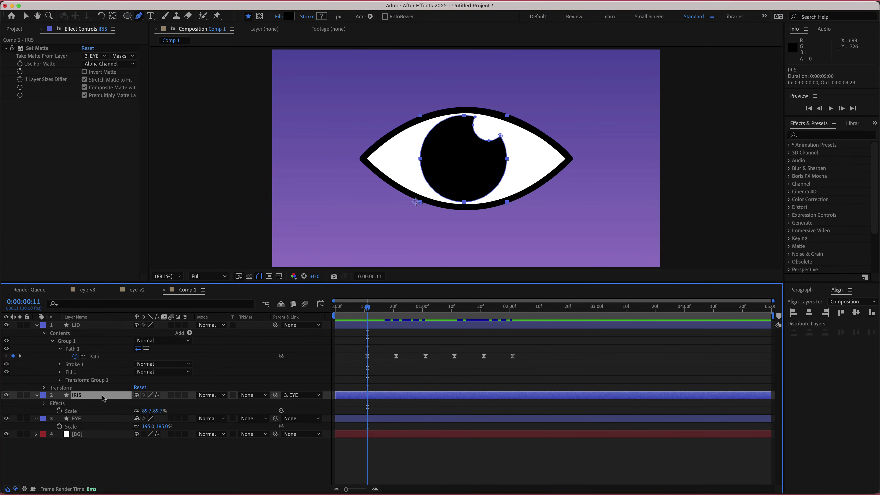
Step: Set a starting IRIS Position keyframe at 0:00:00:11 and find the closed-lid frame
{"action": "key", "text": "p"}
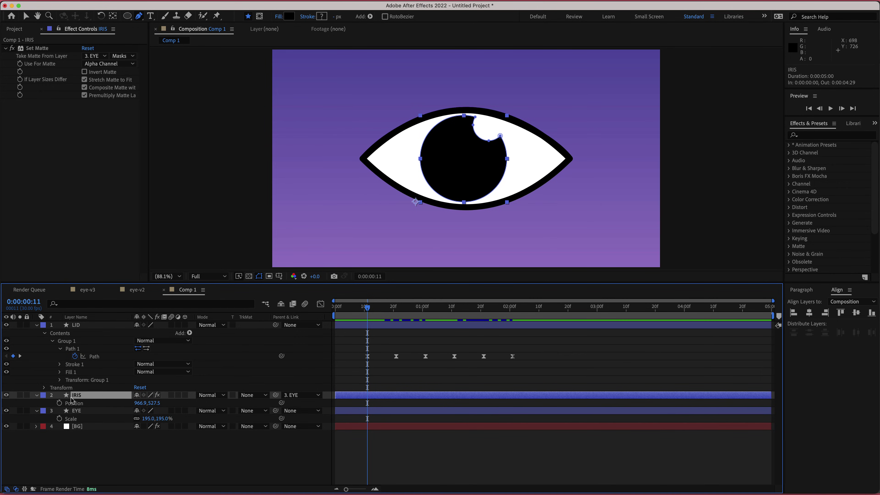
{"action": "left_click", "coordinate": [60, 403]}
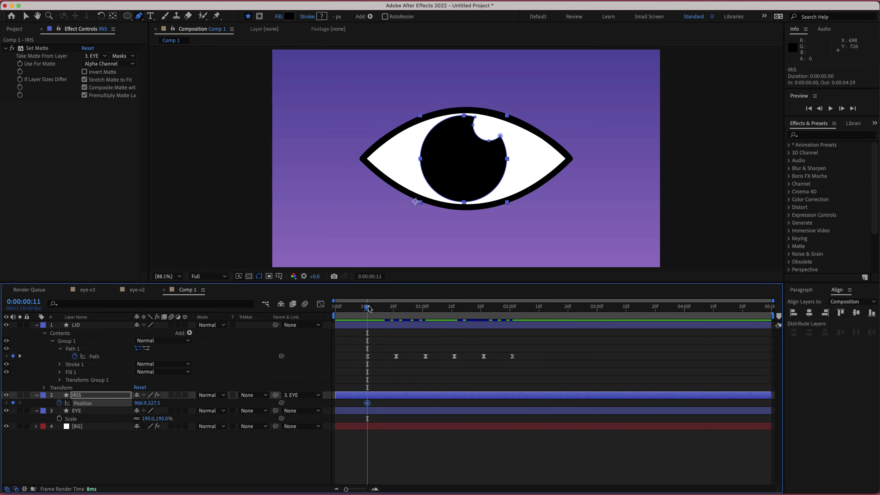
{"action": "mouse_move", "coordinate": [368, 308]}
{"action": "left_mouse_down"}
{"action": "mouse_move", "coordinate": [378, 311]}
{"action": "mouse_move", "coordinate": [368, 313]}
{"action": "mouse_move", "coordinate": [368, 361]}
{"action": "mouse_move", "coordinate": [368, 323]}
{"action": "left_mouse_up"}
{"action": "left_click_drag", "start_coordinate": [369, 308], "coordinate": [427, 312]}
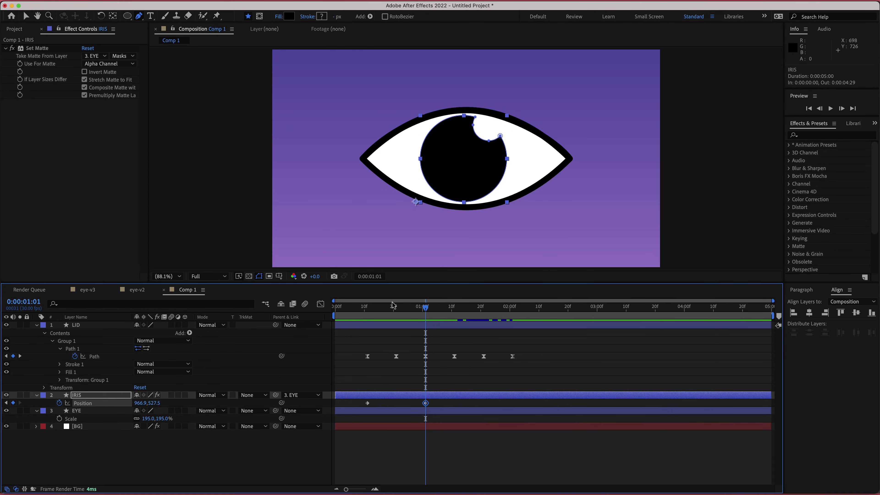
{"action": "left_click_drag", "start_coordinate": [429, 311], "coordinate": [399, 312]}
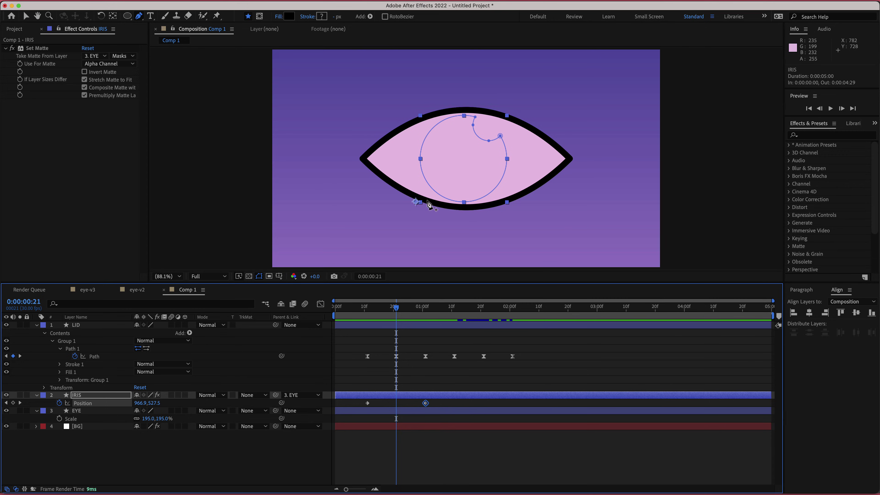
Step: Shift the iris to 939.0, 546.1 at 0:00:00:21 and preview the blink
{"action": "key", "text": "v"}
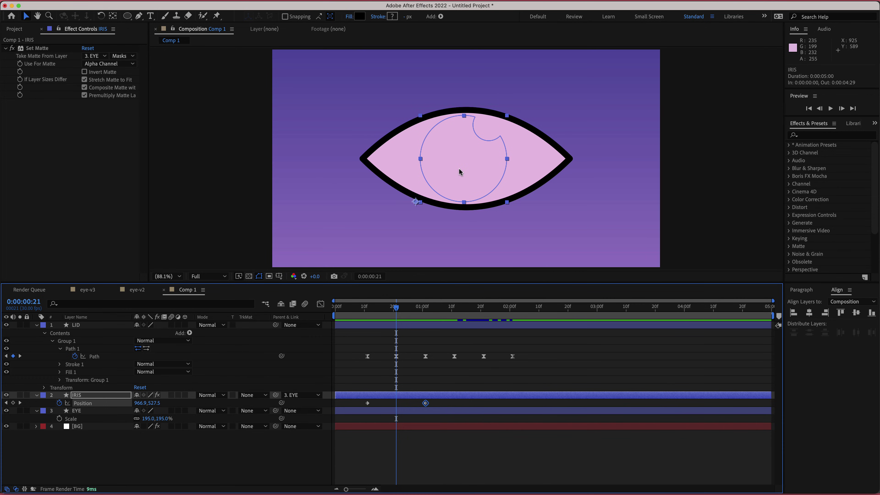
{"action": "left_click_drag", "start_coordinate": [465, 165], "coordinate": [454, 173]}
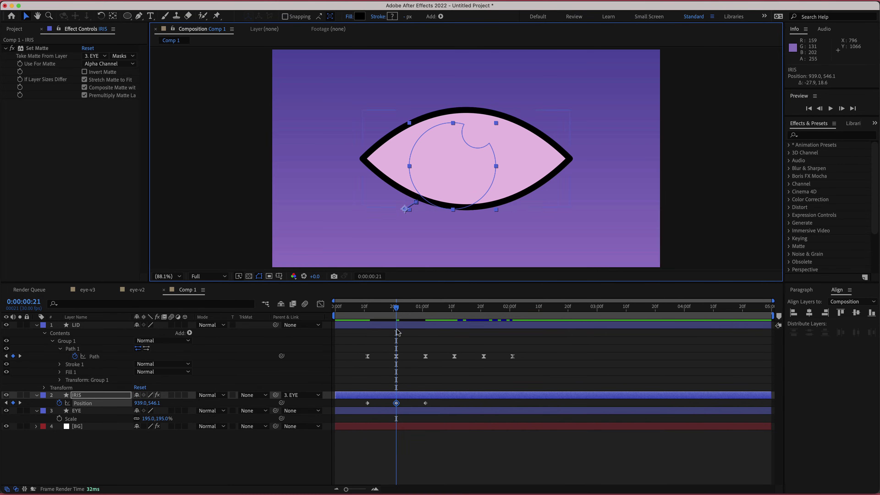
{"action": "mouse_move", "coordinate": [397, 310]}
{"action": "left_mouse_down"}
{"action": "mouse_move", "coordinate": [352, 311]}
{"action": "mouse_move", "coordinate": [408, 310]}
{"action": "left_mouse_up"}
{"action": "key", "text": "space"}
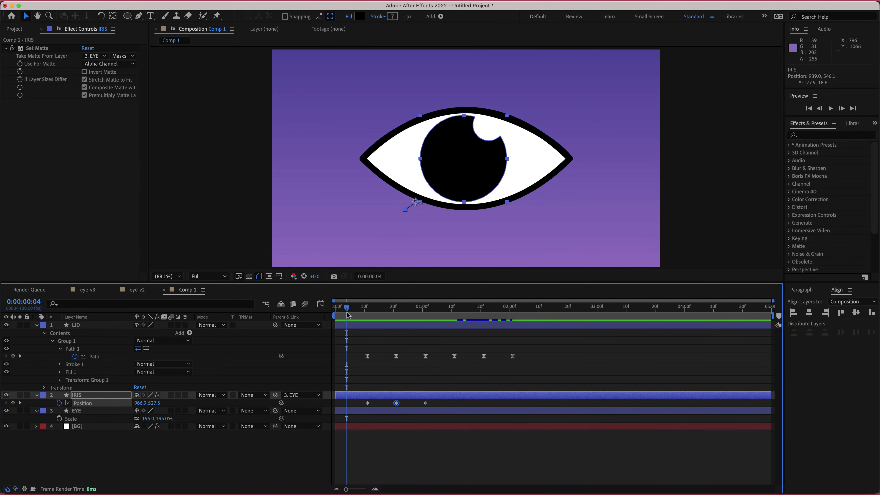
{"action": "key", "text": "space"}
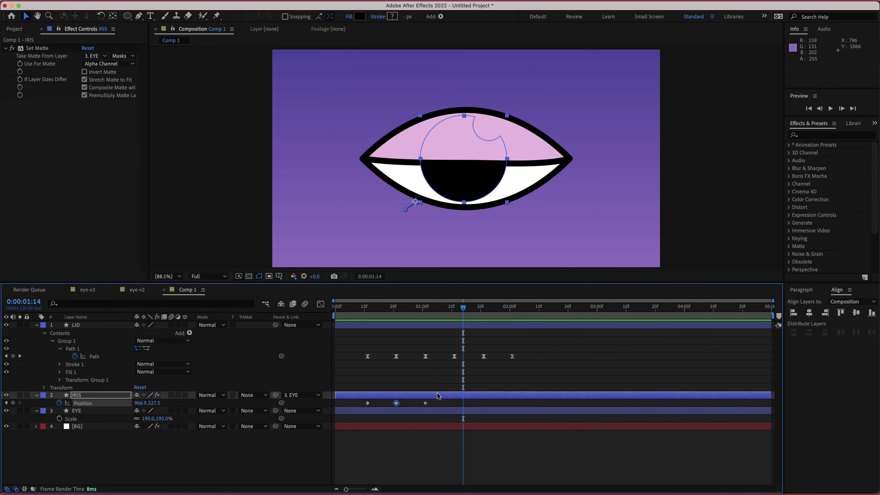
Step: Copy the three IRIS Position keyframes
{"action": "left_click_drag", "start_coordinate": [437, 405], "coordinate": [362, 405]}
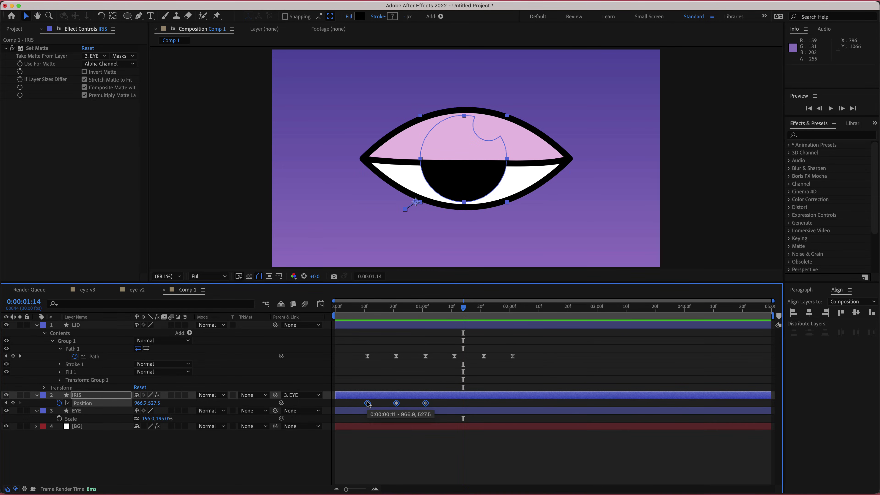
{"action": "key", "text": "super+c"}
{"action": "left_click_drag", "start_coordinate": [463, 310], "coordinate": [456, 387]}
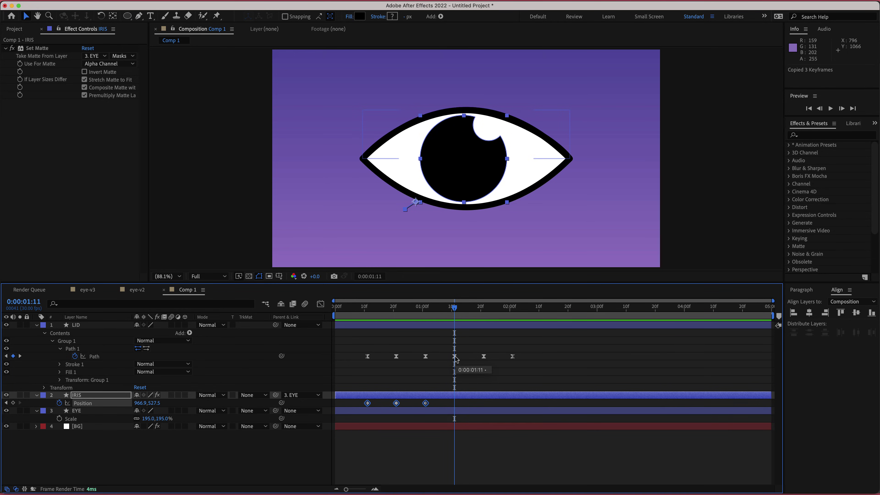
Step: Paste the iris keyframes onto the second blink and shift the 1:21 key to 996.0, 546.1
{"action": "key", "text": "super+v"}
{"action": "left_click_drag", "start_coordinate": [455, 308], "coordinate": [484, 308]}
{"action": "left_click", "coordinate": [498, 385]}
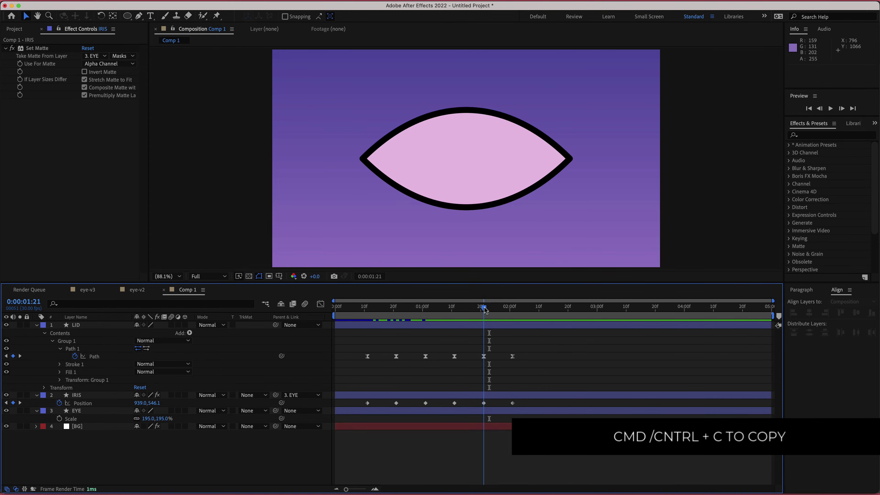
{"action": "left_click", "coordinate": [484, 403]}
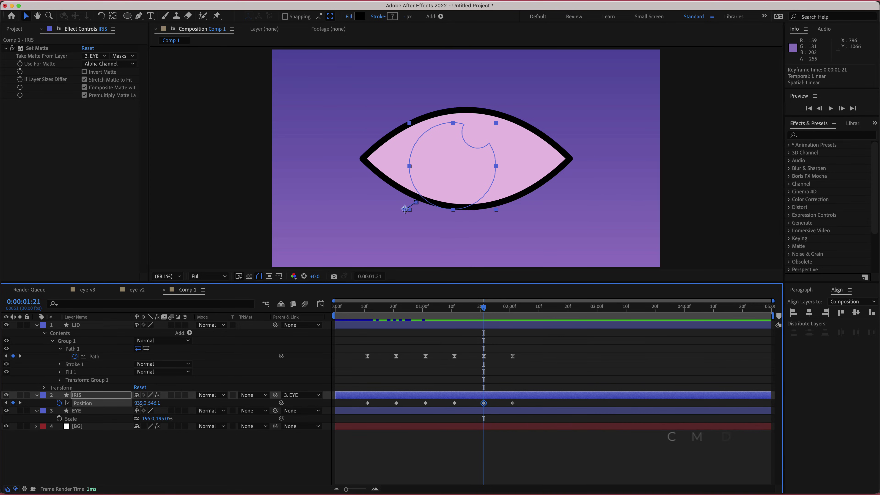
{"action": "left_click_drag", "start_coordinate": [139, 403], "coordinate": [165, 406]}
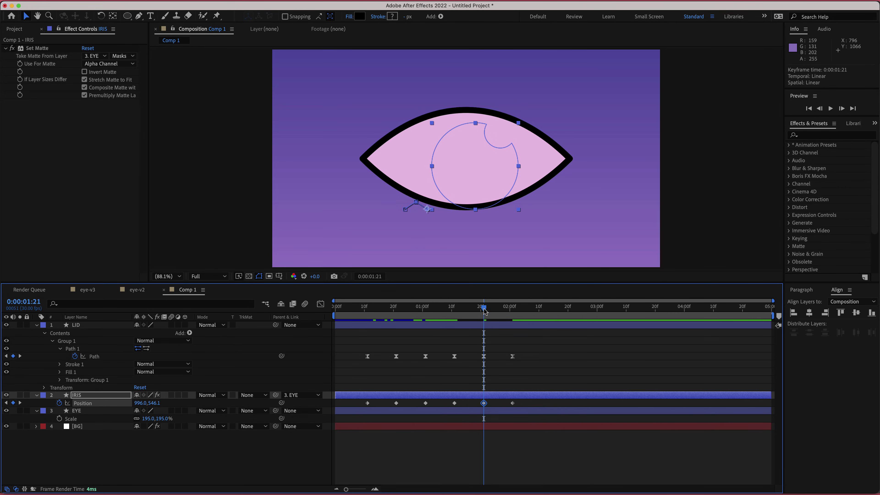
Step: Preview the animation from the start and select all six IRIS Position keyframes
{"action": "left_click_drag", "start_coordinate": [484, 310], "coordinate": [330, 318]}
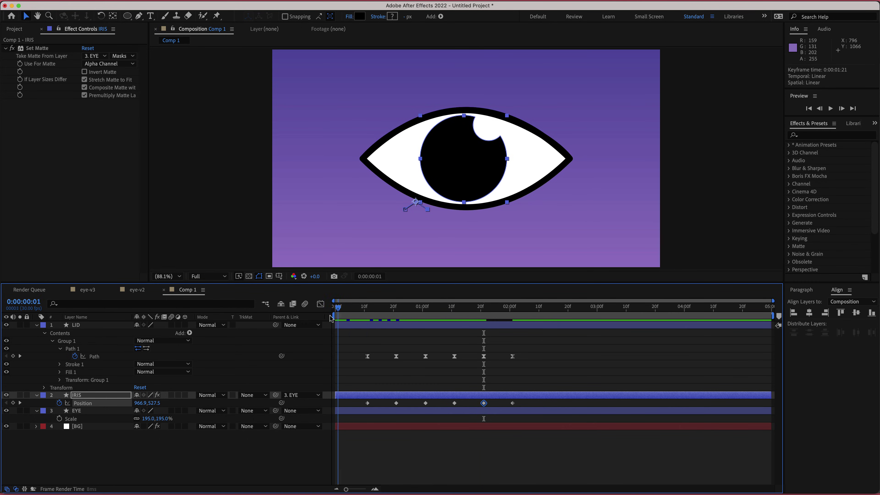
{"action": "key", "text": "space"}
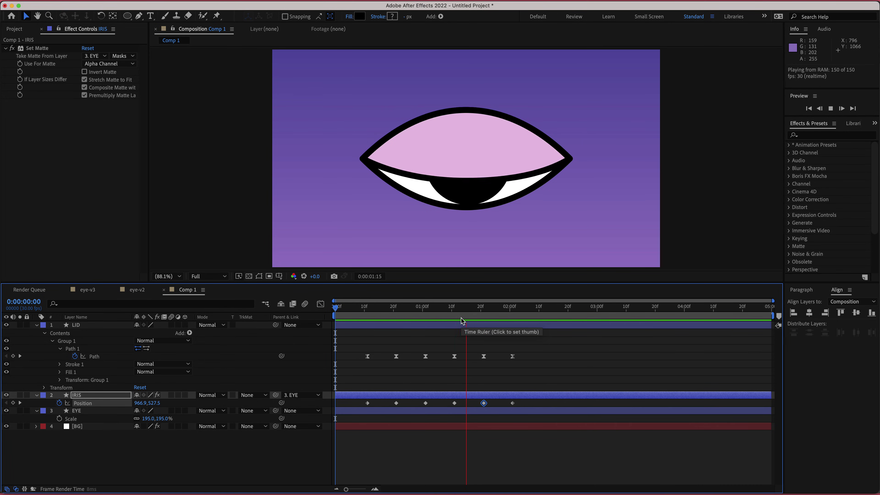
{"action": "key", "text": "space"}
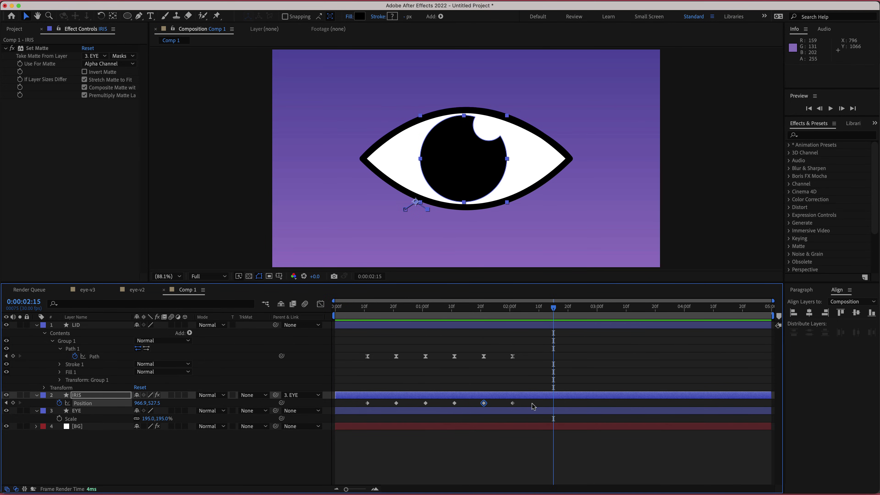
{"action": "left_click_drag", "start_coordinate": [534, 411], "coordinate": [361, 399]}
{"action": "left_click_drag", "start_coordinate": [398, 284], "coordinate": [402, 215]}
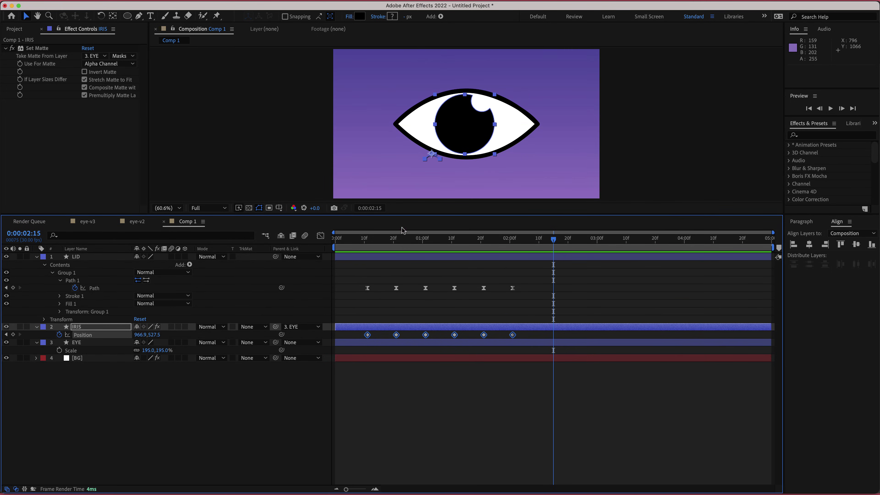
Step: Apply Easy Ease to the six IRIS Position keyframes
{"action": "right_click", "coordinate": [368, 336]}
{"action": "mouse_move", "coordinate": [428, 479]}
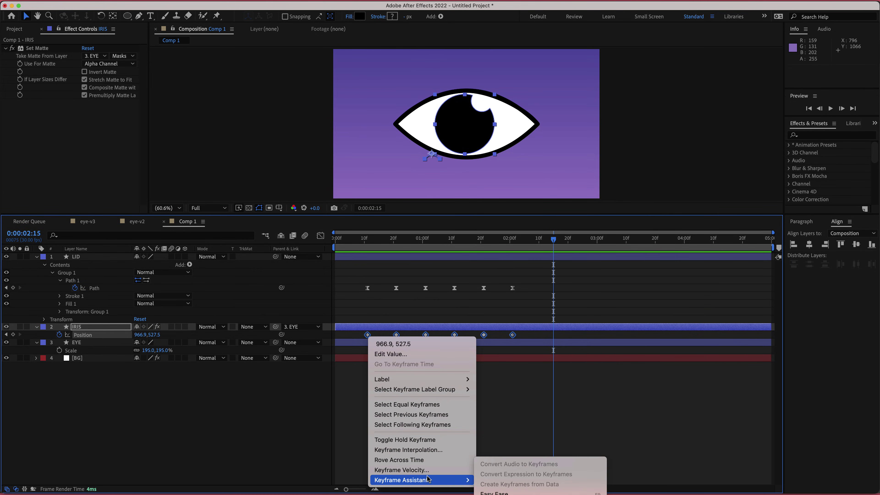
{"action": "left_click", "coordinate": [498, 492]}
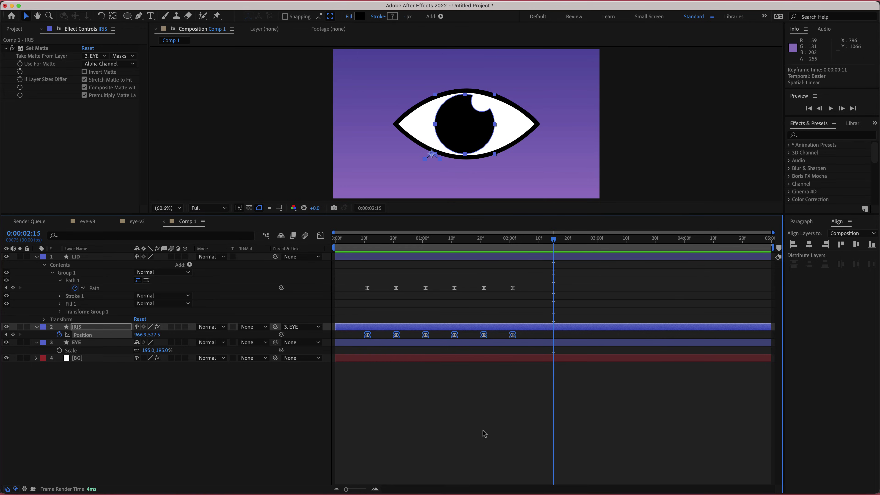
Step: Steepen the iris speed curves to peak near 468 px/sec and play back from the start
{"action": "left_click", "coordinate": [321, 236]}
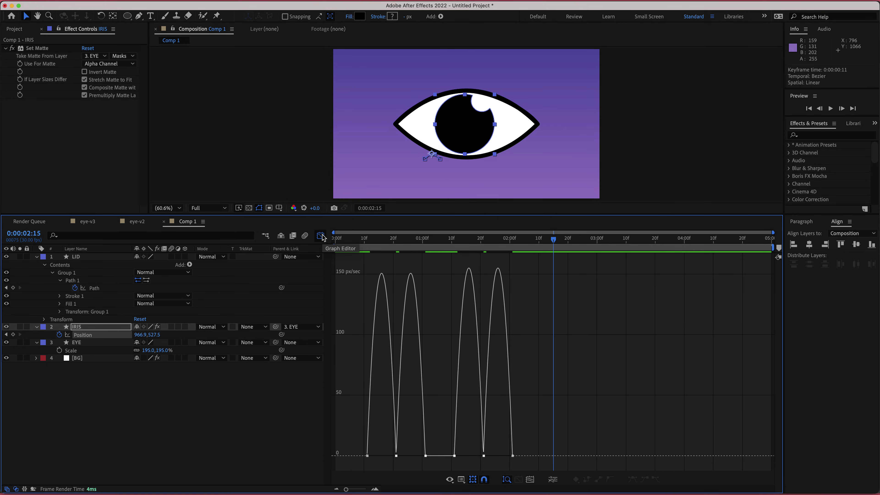
{"action": "left_click_drag", "start_coordinate": [550, 431], "coordinate": [343, 466]}
{"action": "left_click_drag", "start_coordinate": [508, 454], "coordinate": [501, 457]}
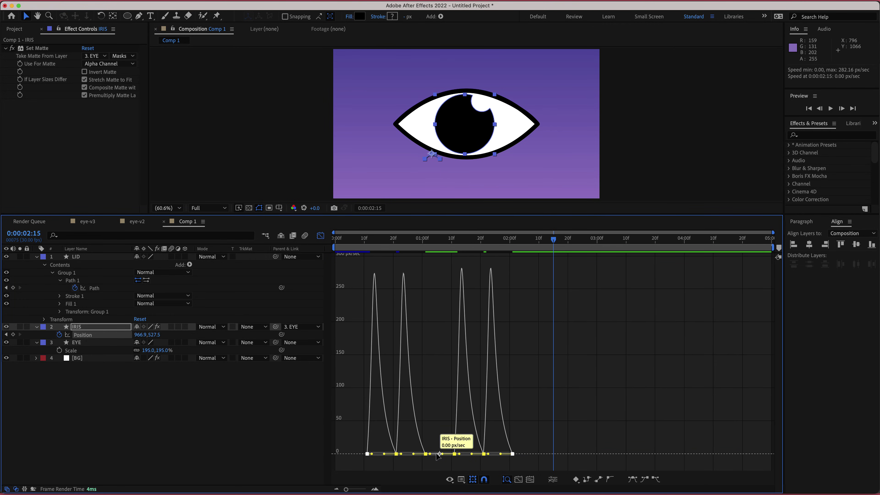
{"action": "left_click_drag", "start_coordinate": [372, 454], "coordinate": [377, 453]}
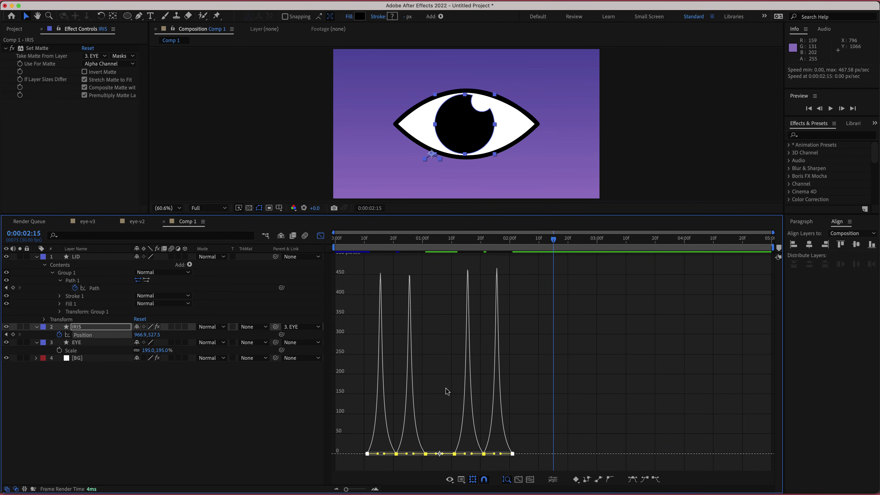
{"action": "left_click", "coordinate": [320, 236]}
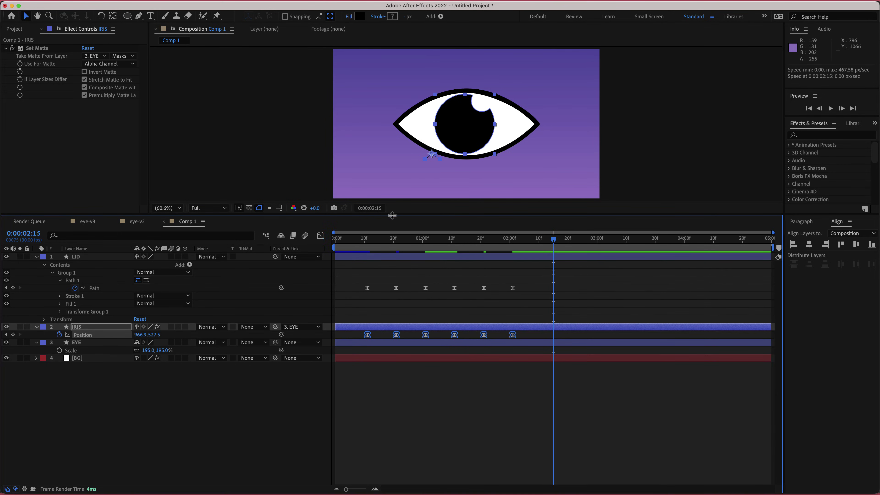
{"action": "left_click_drag", "start_coordinate": [392, 215], "coordinate": [391, 274]}
{"action": "left_click_drag", "start_coordinate": [558, 299], "coordinate": [336, 298]}
{"action": "key", "text": "space"}
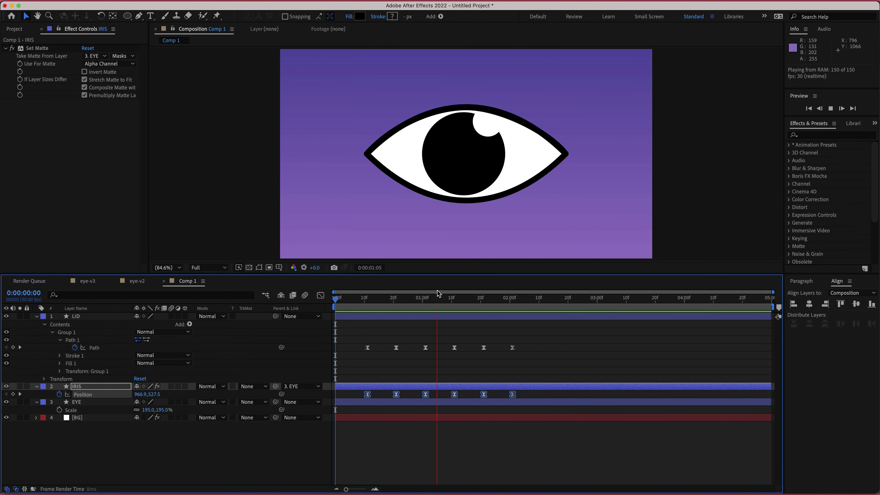
Step: Parent the LID layer to the EYE layer
{"action": "left_click", "coordinate": [445, 181]}
{"action": "key", "text": "p"}
{"action": "key", "text": "super+z"}
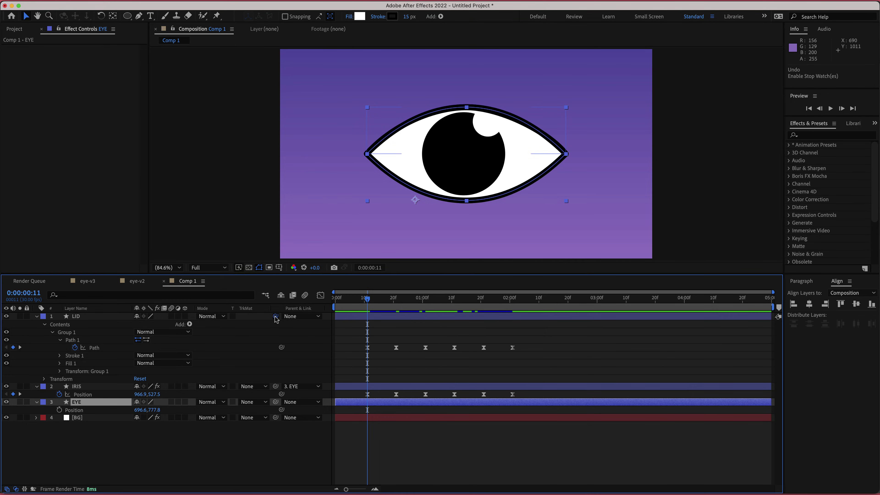
{"action": "left_click_drag", "start_coordinate": [275, 316], "coordinate": [90, 402]}
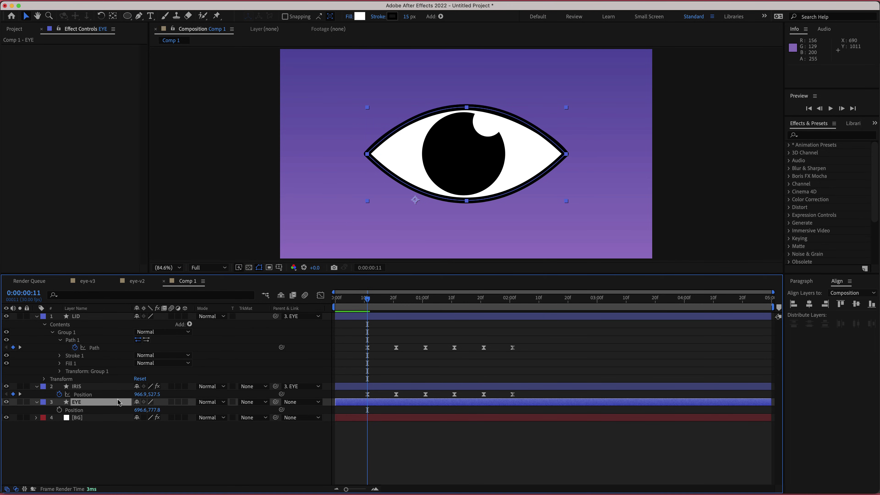
Step: Add an EYE Position keyframe at 0:00:00:11 holding 696.6, 777.8
{"action": "key", "text": "p"}
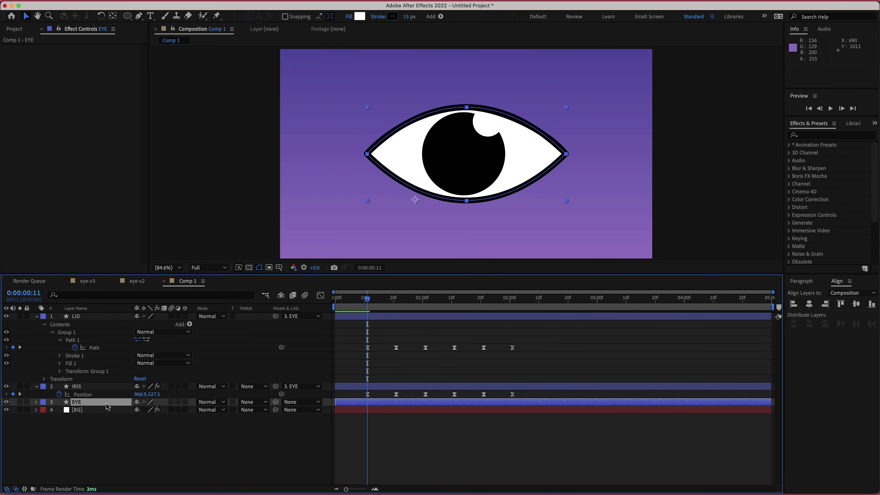
{"action": "key", "text": "p"}
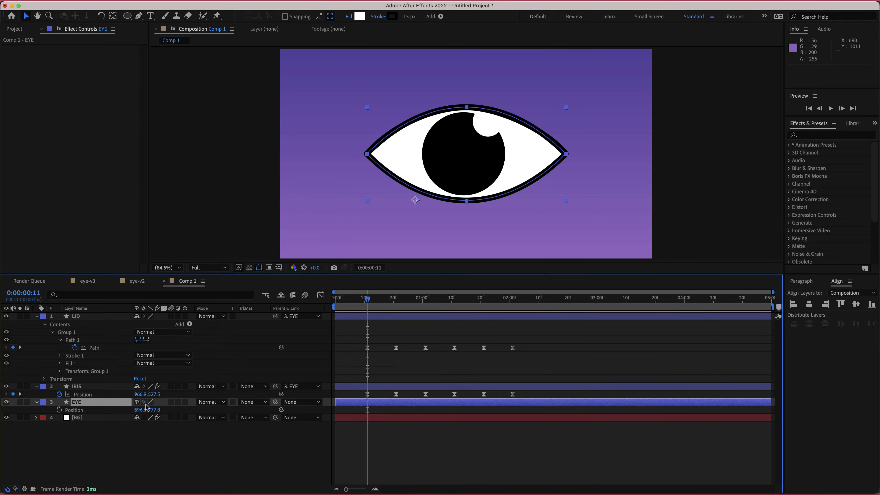
{"action": "left_click", "coordinate": [64, 409]}
{"action": "left_click_drag", "start_coordinate": [368, 309], "coordinate": [427, 307]}
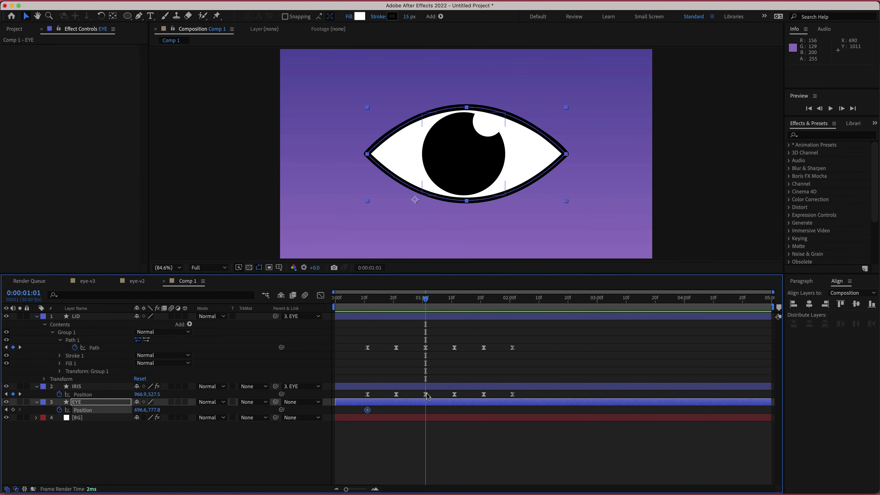
Step: Key EYE Position at 1:01 and dip the eye to about 637.5, 813.2 at 0:00:00:21
{"action": "left_click", "coordinate": [14, 410]}
{"action": "left_click_drag", "start_coordinate": [426, 300], "coordinate": [397, 299]}
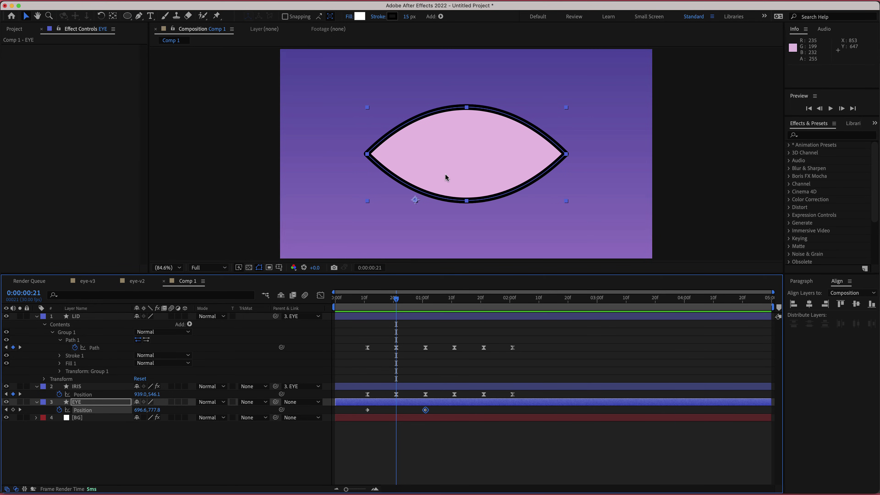
{"action": "left_click_drag", "start_coordinate": [449, 178], "coordinate": [437, 186]}
Step: Preview the eye dip frame by frame and select the three EYE Position keyframes
{"action": "left_click_drag", "start_coordinate": [394, 302], "coordinate": [335, 301]}
{"action": "key", "text": "space"}
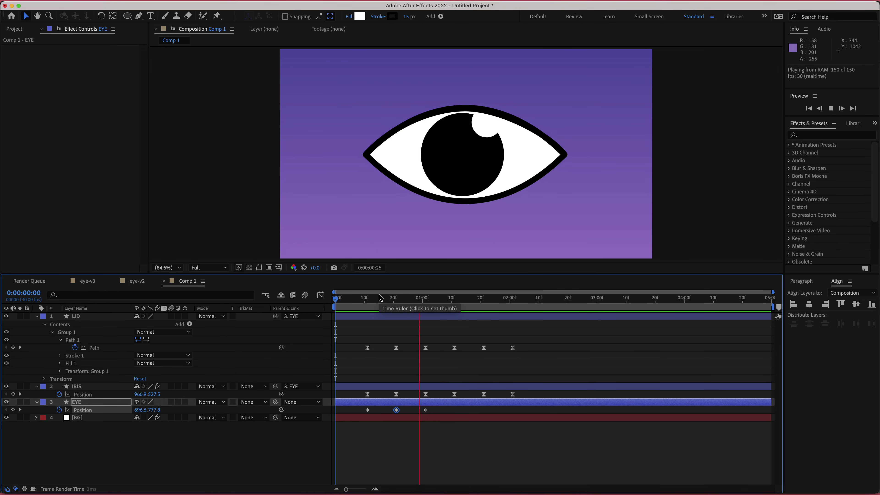
{"action": "left_click", "coordinate": [452, 300]}
{"action": "left_click", "coordinate": [410, 305]}
{"action": "left_click_drag", "start_coordinate": [410, 308], "coordinate": [439, 309]}
{"action": "left_click_drag", "start_coordinate": [441, 411], "coordinate": [362, 412]}
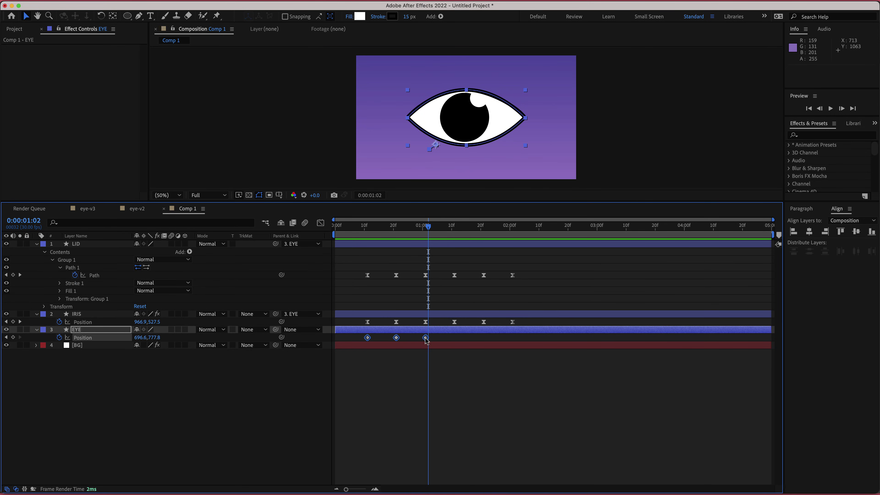
Step: Easy Ease the three EYE Position keyframes at 100% influence, peaking near 850 px/sec
{"action": "right_click", "coordinate": [425, 340]}
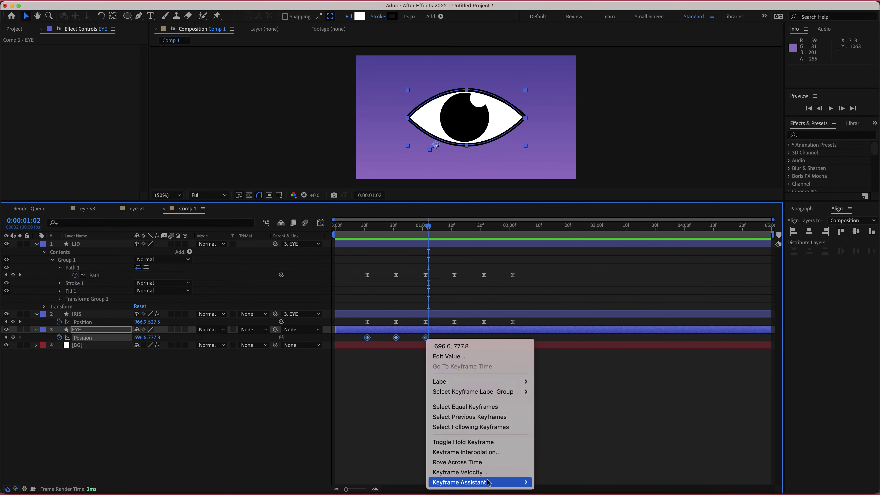
{"action": "mouse_move", "coordinate": [488, 483]}
{"action": "left_click", "coordinate": [567, 492]}
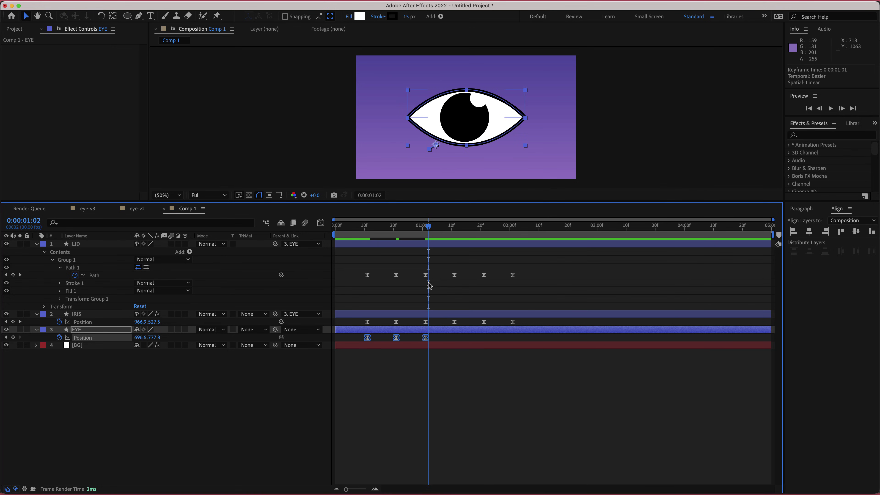
{"action": "left_click", "coordinate": [321, 224]}
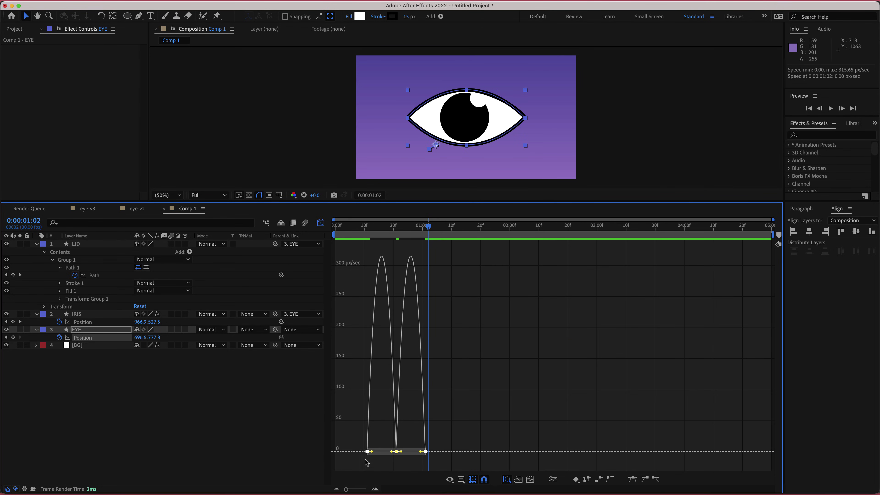
{"action": "left_click_drag", "start_coordinate": [420, 453], "coordinate": [412, 456]}
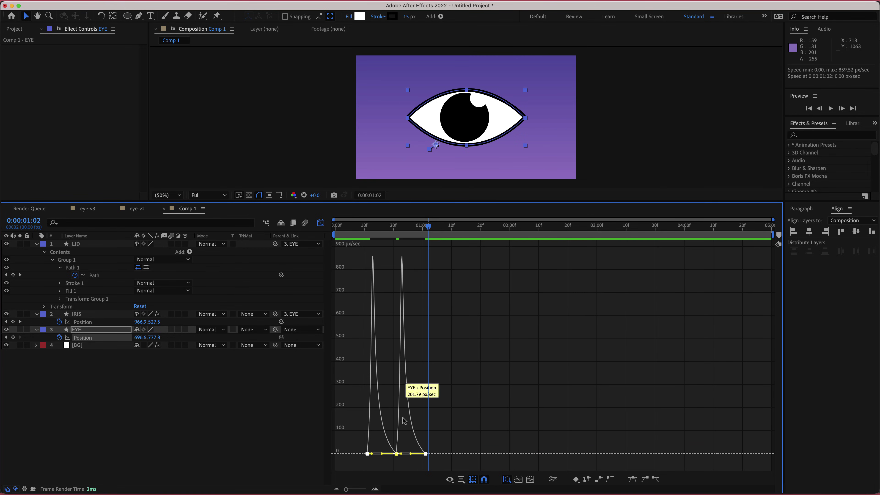
{"action": "left_click_drag", "start_coordinate": [429, 227], "coordinate": [409, 231]}
{"action": "key", "text": "space"}
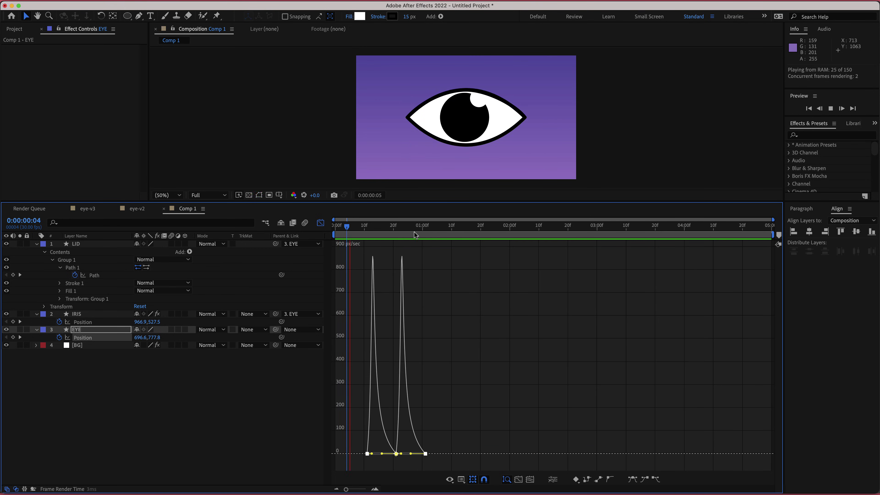
{"action": "key", "text": "space"}
Step: Select the three eased EYE Position keyframes in the layer view
{"action": "left_click", "coordinate": [321, 222]}
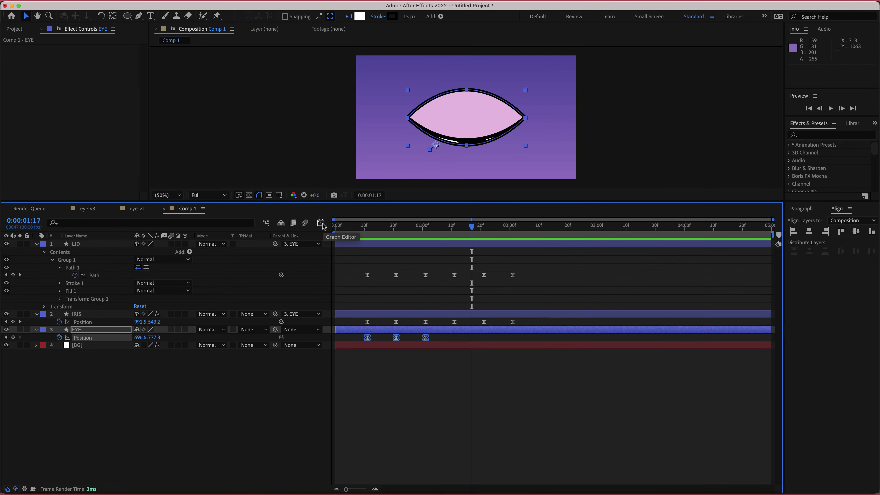
{"action": "left_click_drag", "start_coordinate": [451, 338], "coordinate": [358, 341]}
{"action": "left_click_drag", "start_coordinate": [471, 228], "coordinate": [455, 229]}
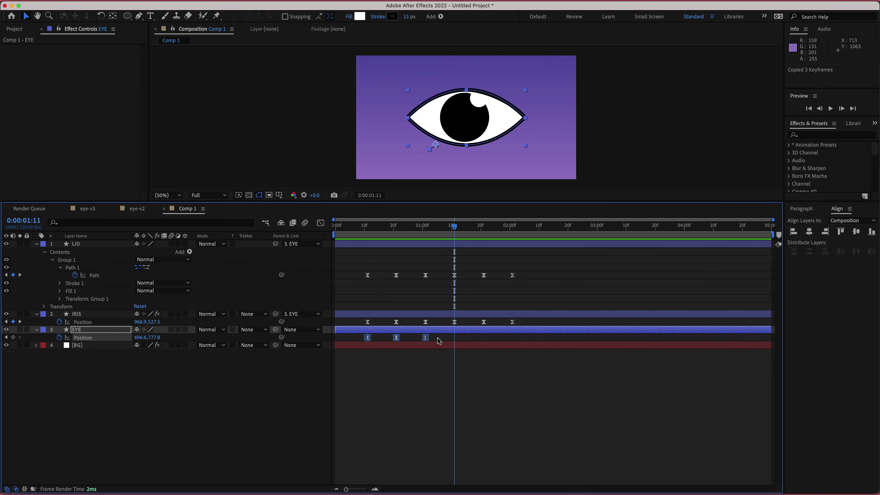
Step: Paste the three EYE Position keyframes at 1:11 and preview the repeated movement
{"action": "key", "text": "super+v"}
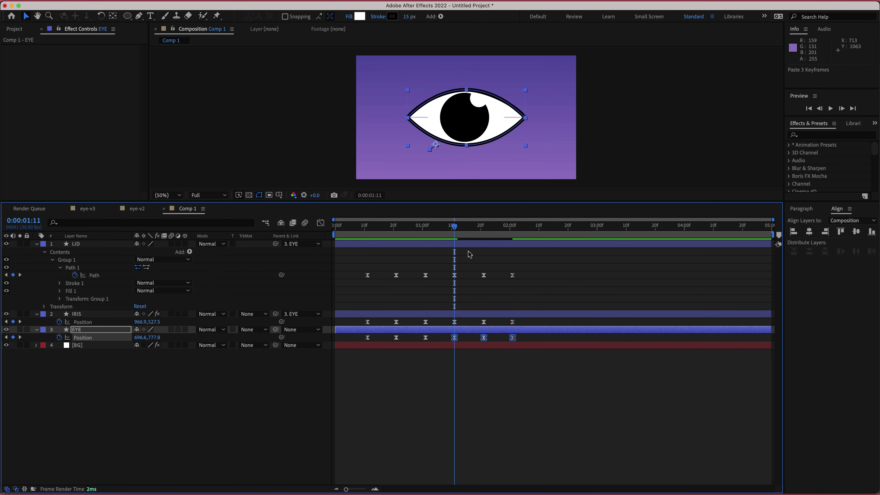
{"action": "left_click", "coordinate": [505, 234]}
{"action": "key", "text": "space"}
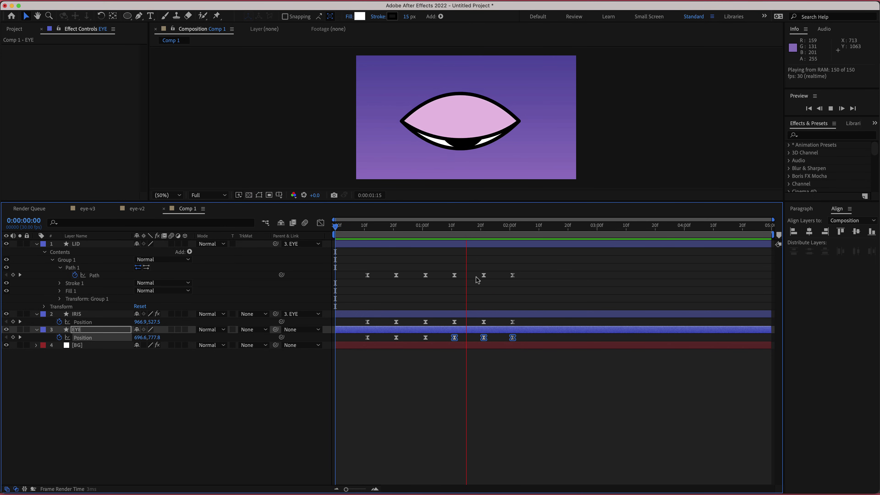
{"action": "key", "text": "space"}
Step: Shift the eye right to 752.5, 815.6 at its 0:00:01:21 Position keyframe
{"action": "left_click_drag", "start_coordinate": [515, 229], "coordinate": [484, 229]}
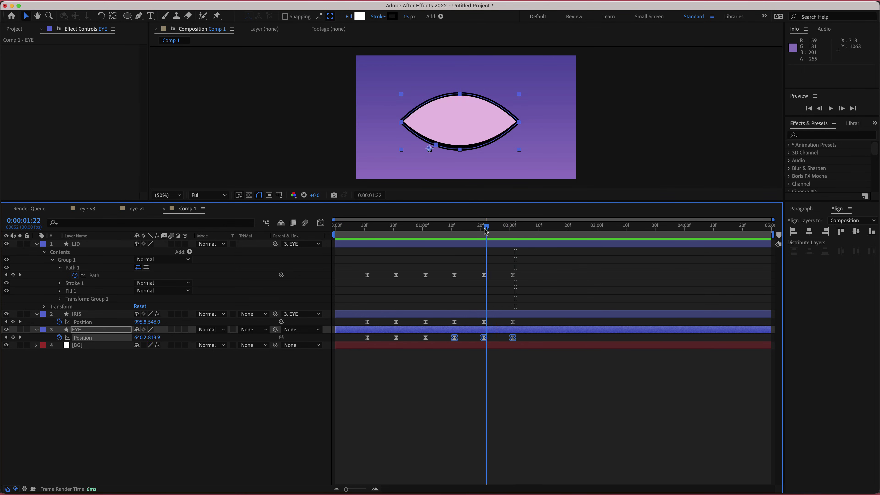
{"action": "left_click", "coordinate": [496, 389]}
{"action": "left_click", "coordinate": [483, 338]}
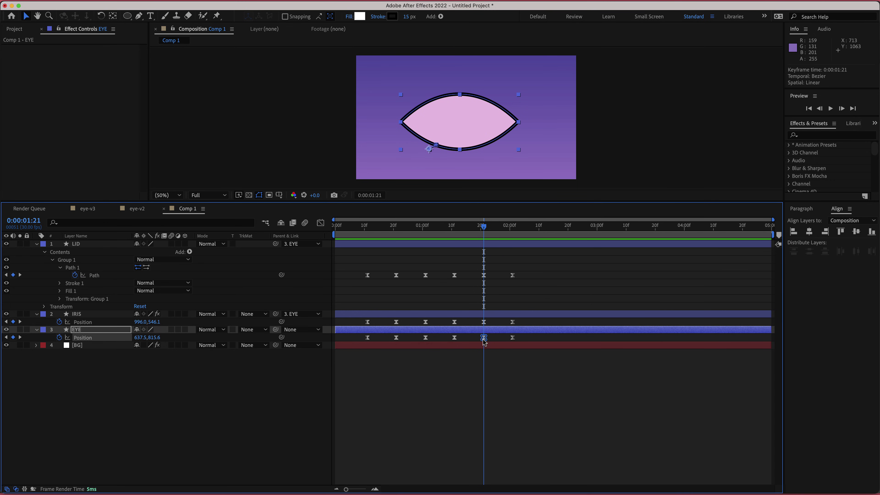
{"action": "left_click_drag", "start_coordinate": [438, 201], "coordinate": [440, 255]}
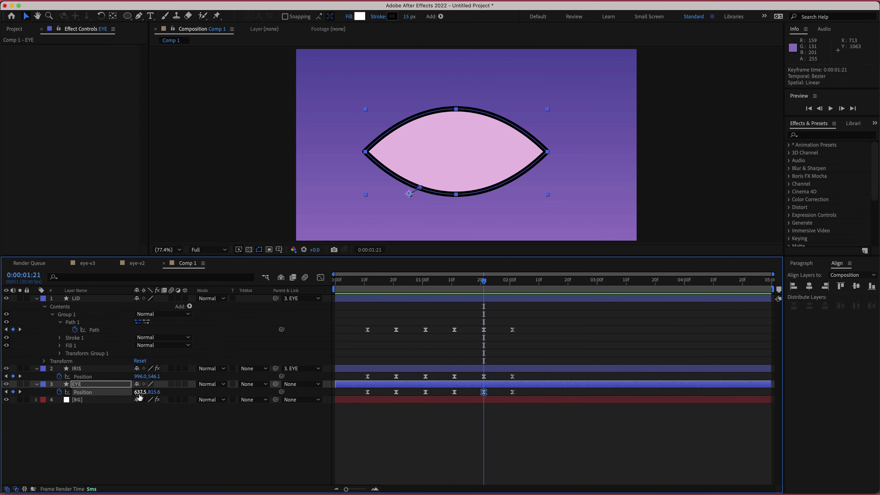
{"action": "left_click_drag", "start_coordinate": [139, 394], "coordinate": [191, 395]}
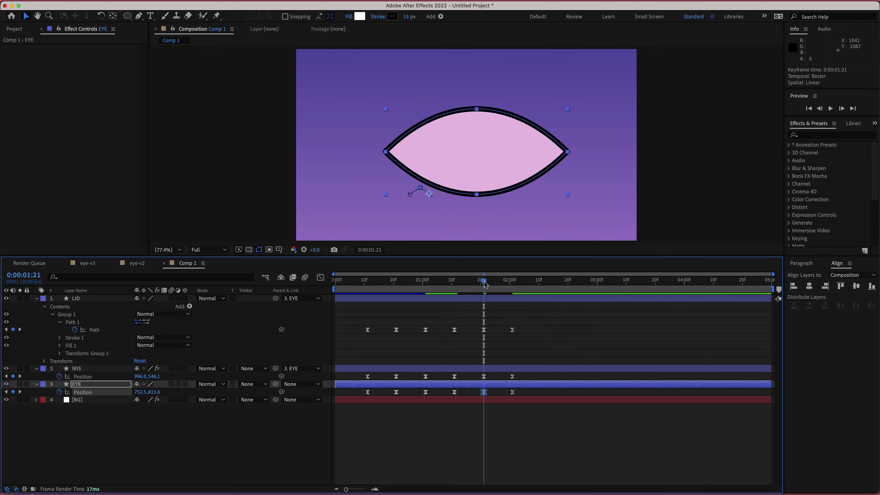
Step: Preview the eye animation and end the work area at 0:00:02:01
{"action": "left_click_drag", "start_coordinate": [484, 284], "coordinate": [422, 288]}
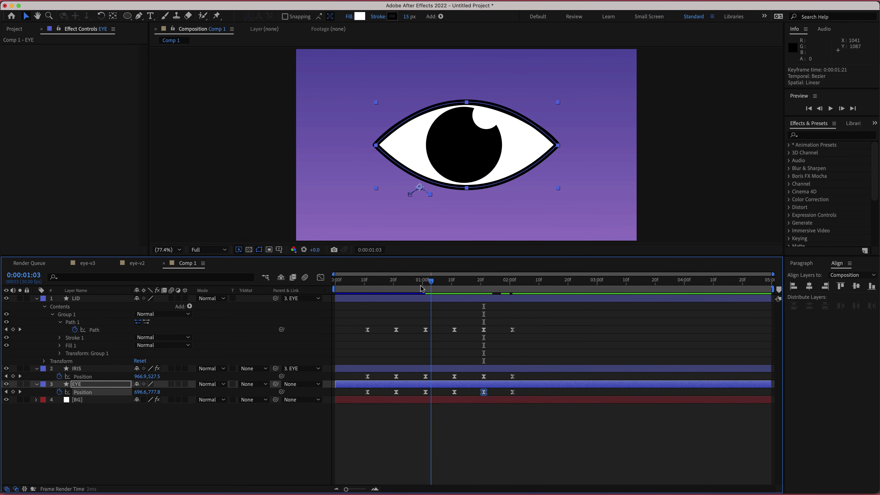
{"action": "key", "text": "space"}
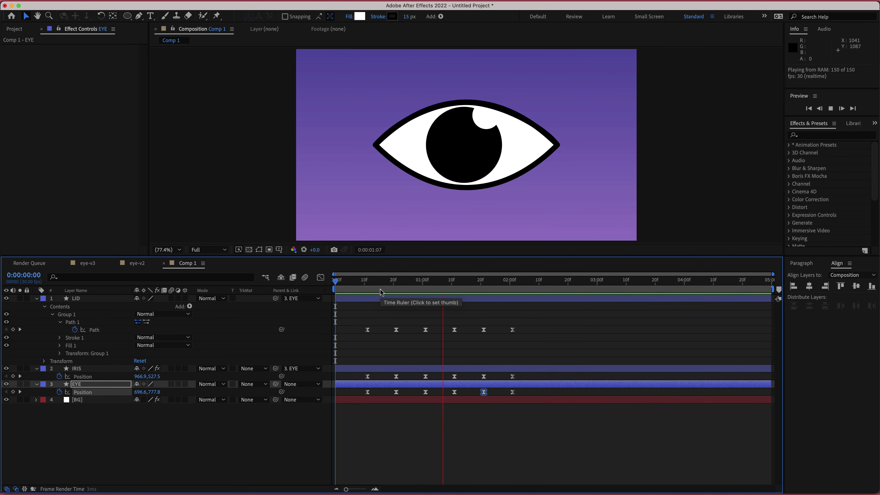
{"action": "key", "text": "space"}
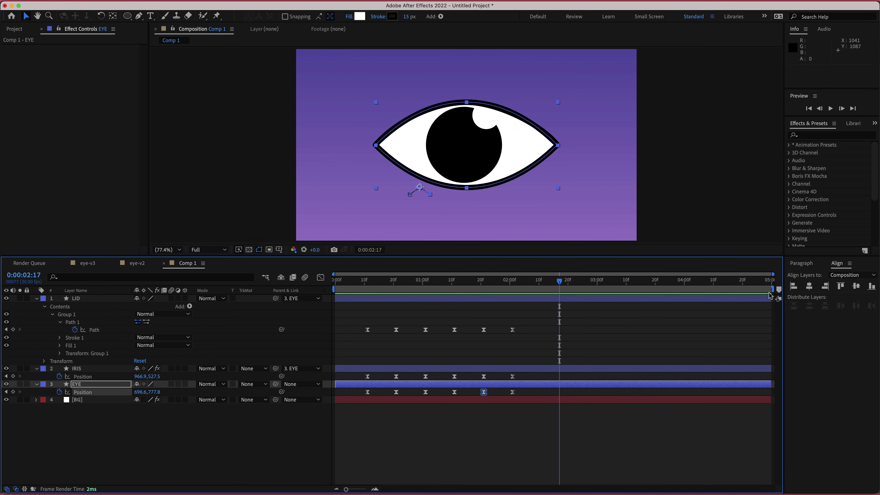
{"action": "left_click_drag", "start_coordinate": [775, 289], "coordinate": [314, 283]}
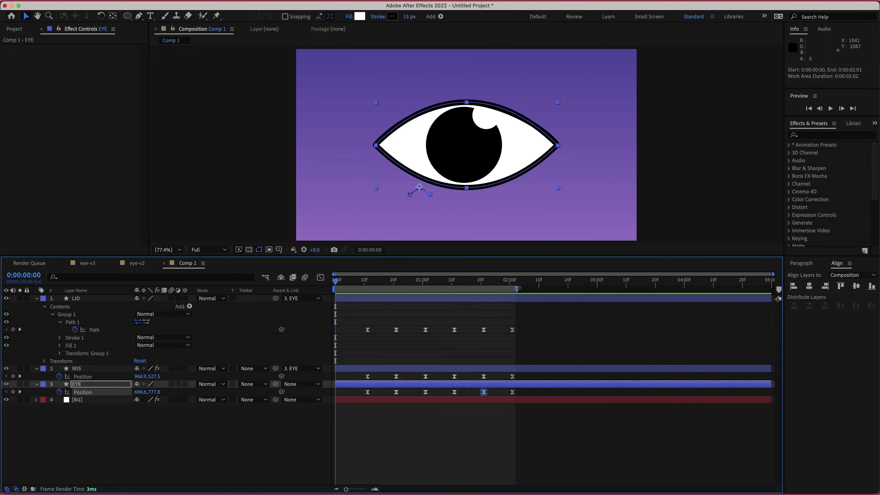
Step: Extend the work area to 3:00 and stretch all lid, iris and eye keyframes to end there
{"action": "left_click_drag", "start_coordinate": [518, 288], "coordinate": [597, 291]}
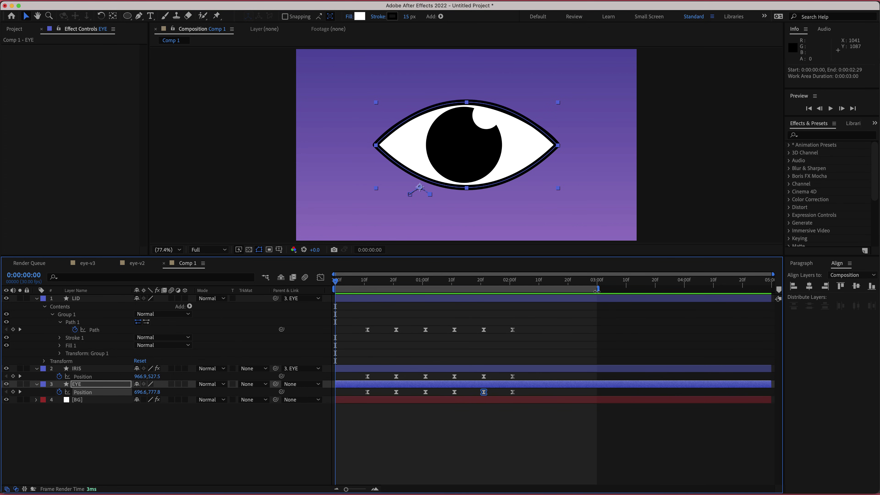
{"action": "left_click_drag", "start_coordinate": [543, 314], "coordinate": [360, 402]}
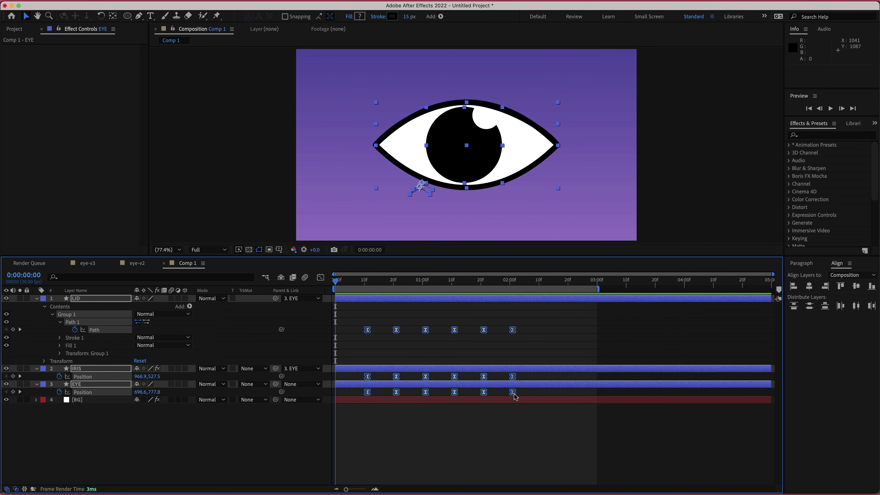
{"action": "left_click_drag", "start_coordinate": [514, 395], "coordinate": [599, 398]}
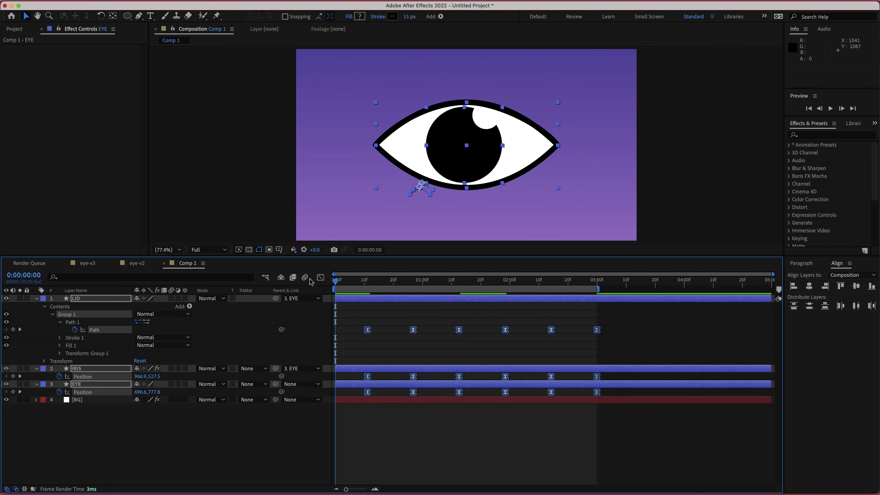
{"action": "key", "text": "space"}
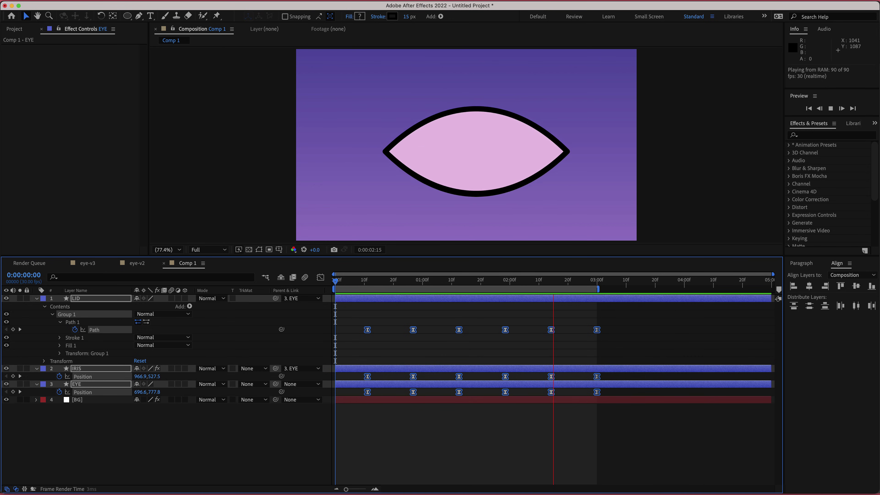
{"action": "key", "text": "space"}
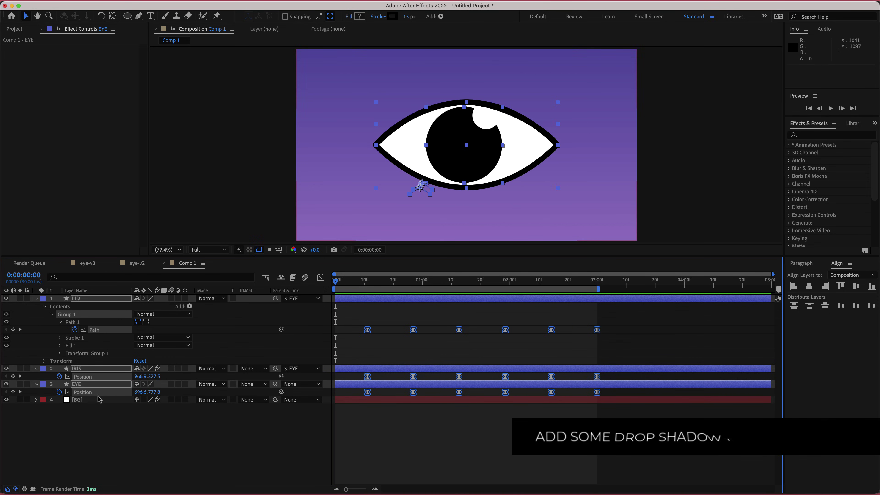
Step: Pre-compose the selected eye layers into a precomp named LEFT
{"action": "right_click", "coordinate": [99, 297]}
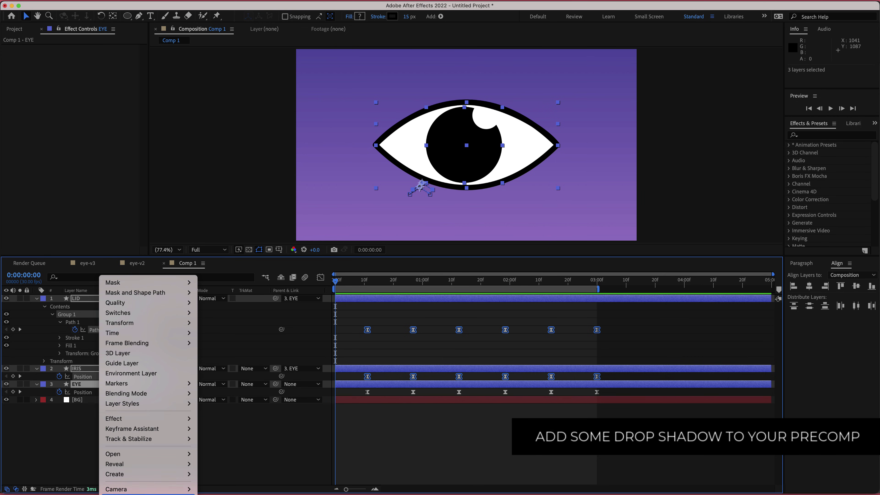
{"action": "left_click", "coordinate": [147, 493]}
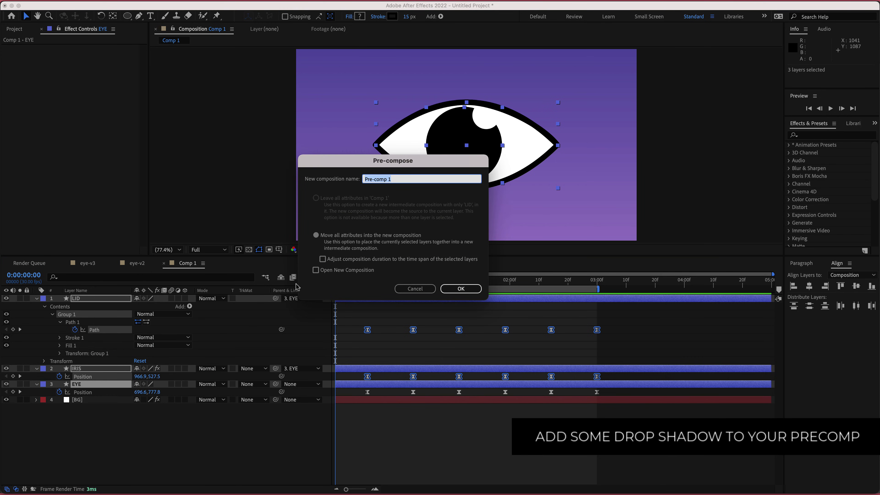
{"action": "key", "text": "Return"}
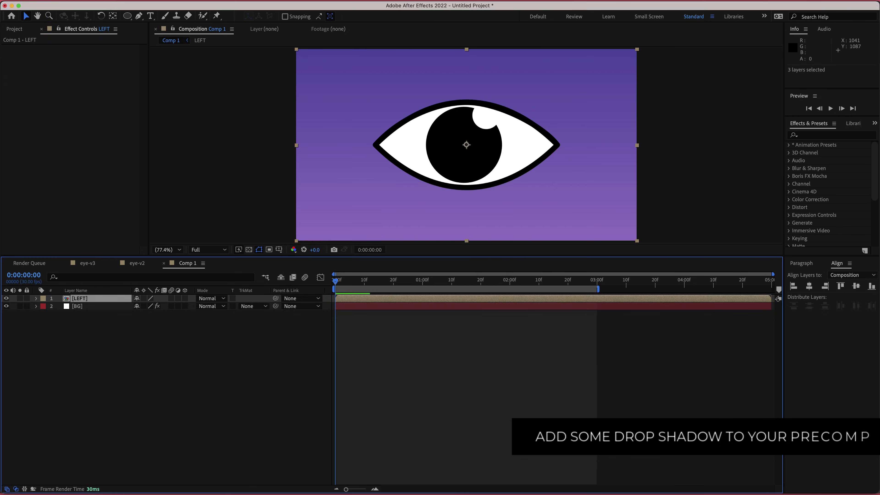
Step: Duplicate the LEFT precomp and rename the copy RIGHT
{"action": "key", "text": "super+d"}
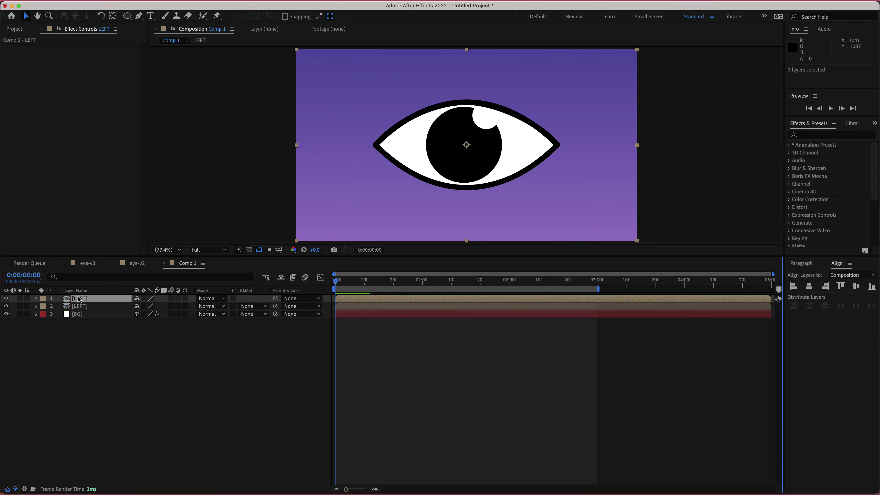
{"action": "key", "text": "Return"}
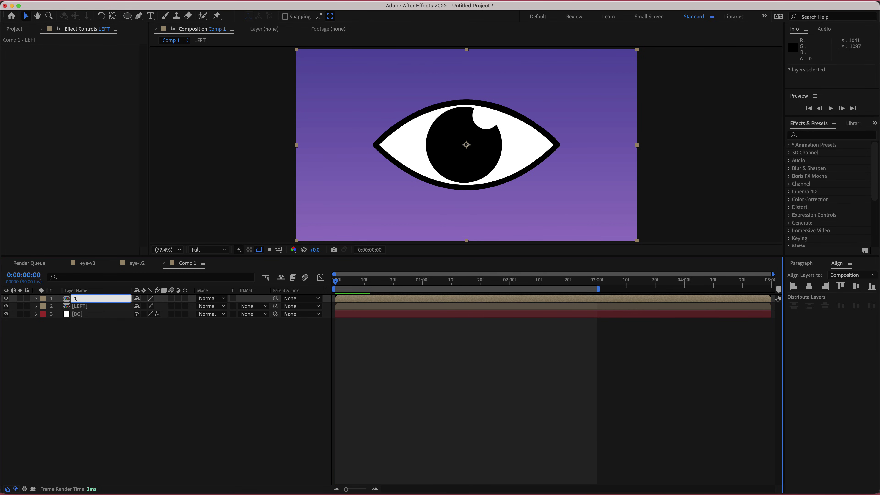
{"action": "key", "text": "Return"}
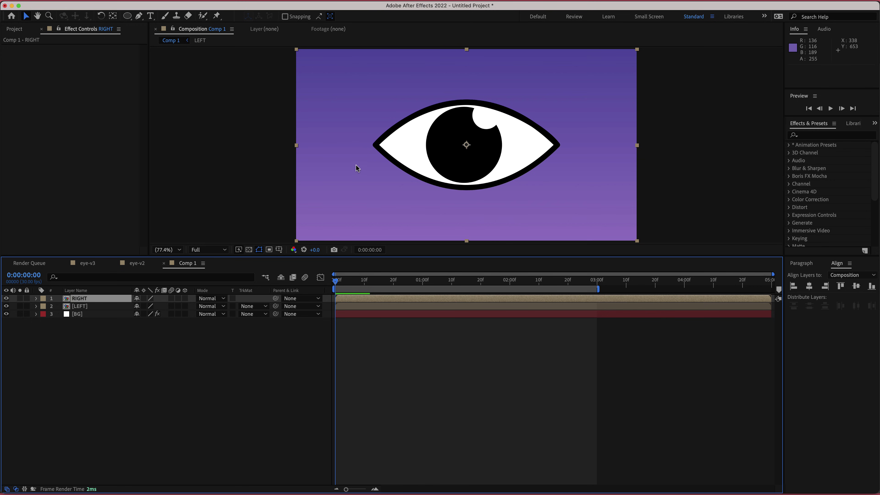
Step: Move the RIGHT eye to the right and the LEFT eye to the left, then preview
{"action": "left_click_drag", "start_coordinate": [466, 143], "coordinate": [527, 143]}
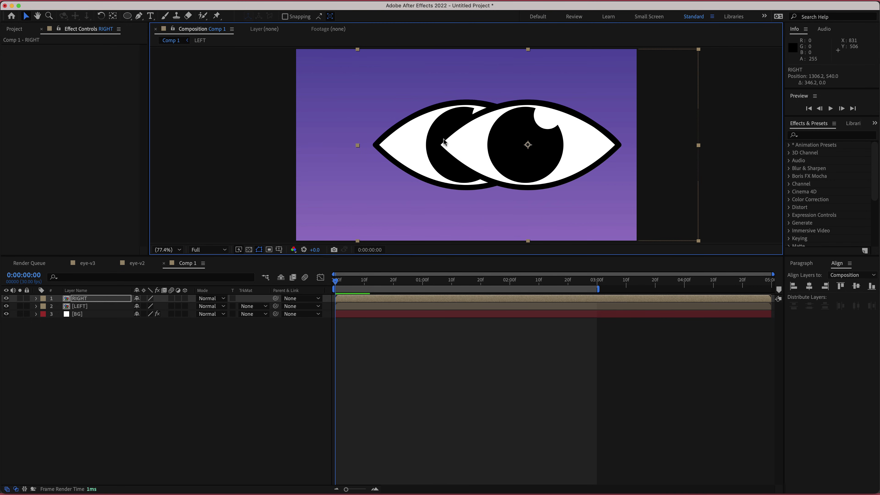
{"action": "mouse_move", "coordinate": [381, 148]}
{"action": "left_mouse_down"}
{"action": "mouse_move", "coordinate": [312, 148]}
{"action": "mouse_move", "coordinate": [381, 151]}
{"action": "left_mouse_up"}
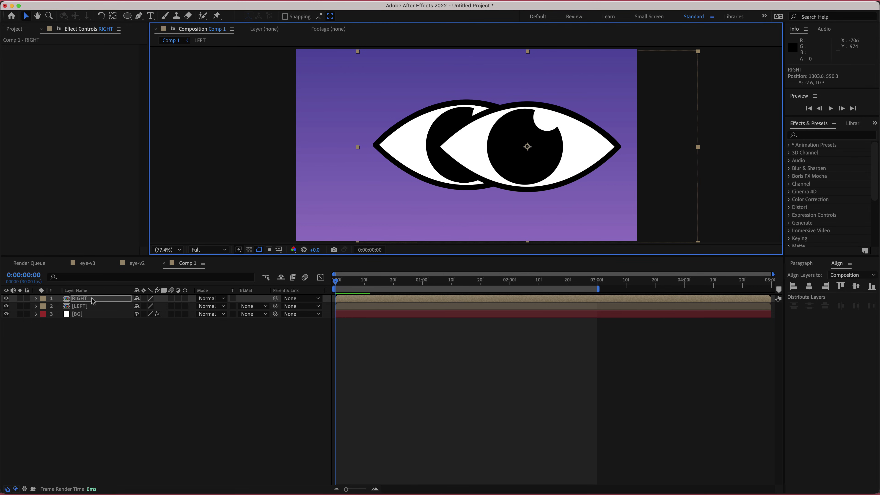
{"action": "left_click", "coordinate": [93, 306]}
{"action": "left_click_drag", "start_coordinate": [457, 147], "coordinate": [370, 148]}
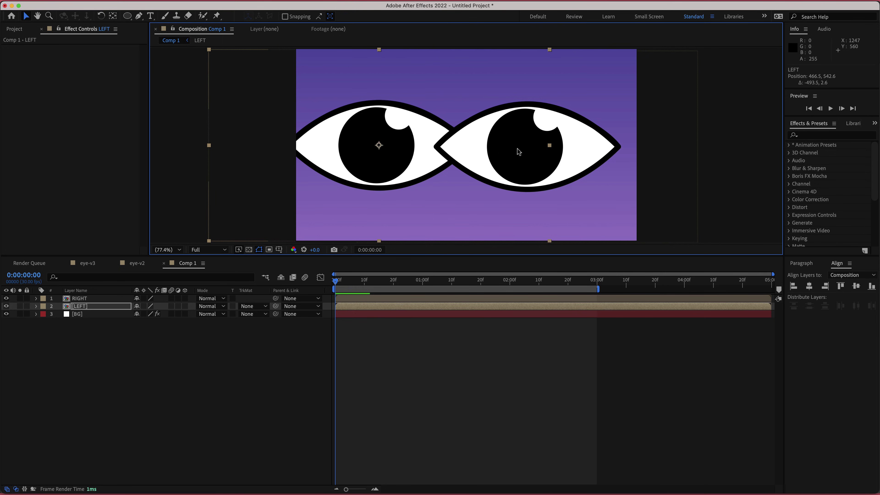
{"action": "mouse_move", "coordinate": [518, 151]}
{"action": "left_mouse_down"}
{"action": "mouse_move", "coordinate": [544, 151]}
{"action": "mouse_move", "coordinate": [520, 169]}
{"action": "left_mouse_up"}
{"action": "left_click", "coordinate": [81, 298]}
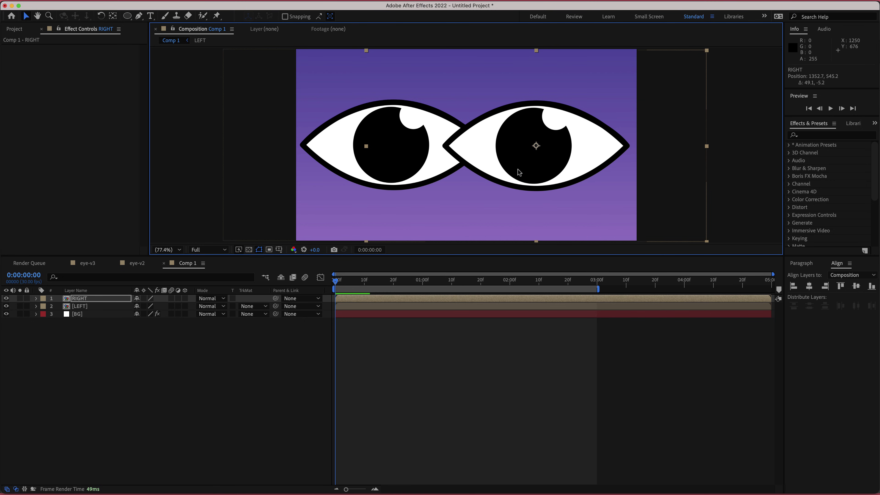
{"action": "key", "text": "space"}
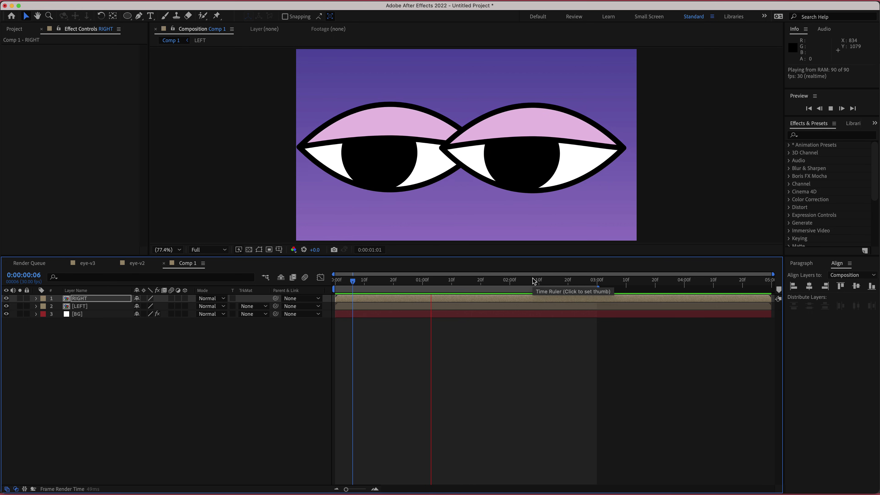
{"action": "key", "text": "space"}
Step: Scale both eye precomps to 72% and preview them blinking together
{"action": "key", "text": "ctrl+a"}
{"action": "key", "text": "s"}
{"action": "left_click_drag", "start_coordinate": [144, 307], "coordinate": [136, 307]}
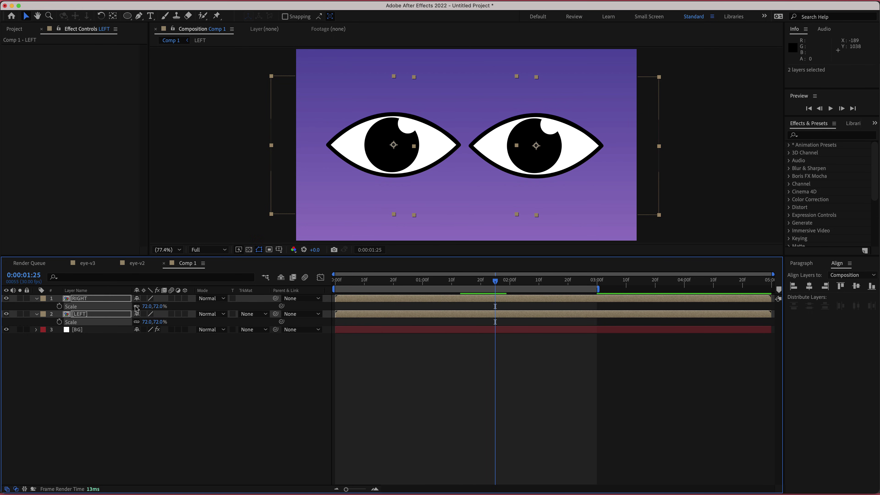
{"action": "key", "text": "space"}
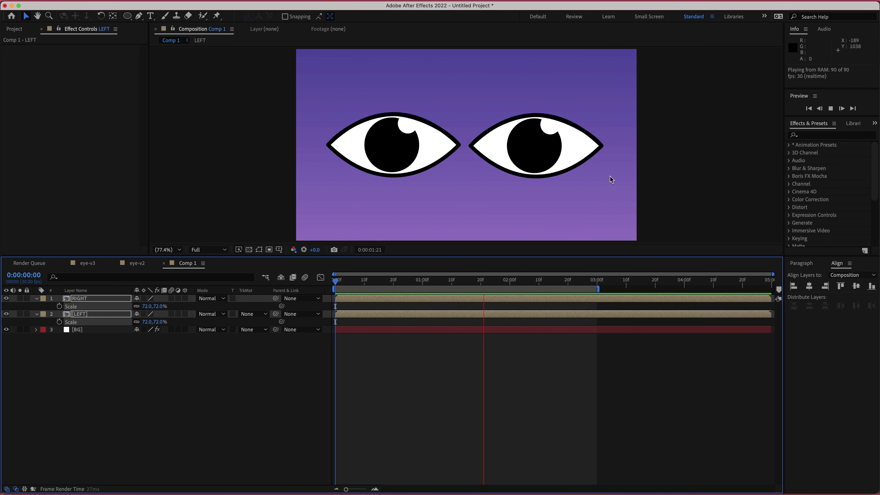
{"action": "key", "text": "space"}
{"action": "key", "text": "space"}
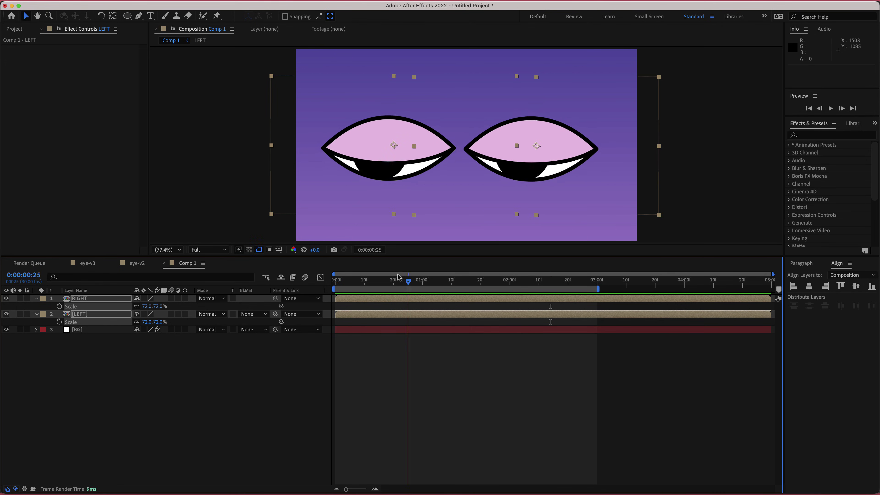